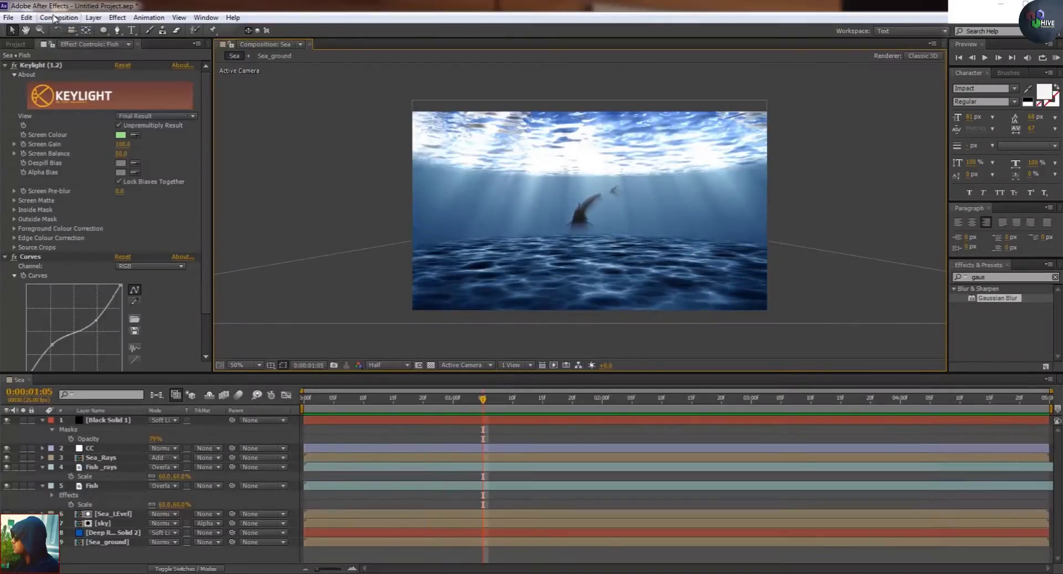
Create a new composition with its default settings.
{"action": "left_click", "coordinate": [55, 17]}
{"action": "left_click", "coordinate": [72, 26]}
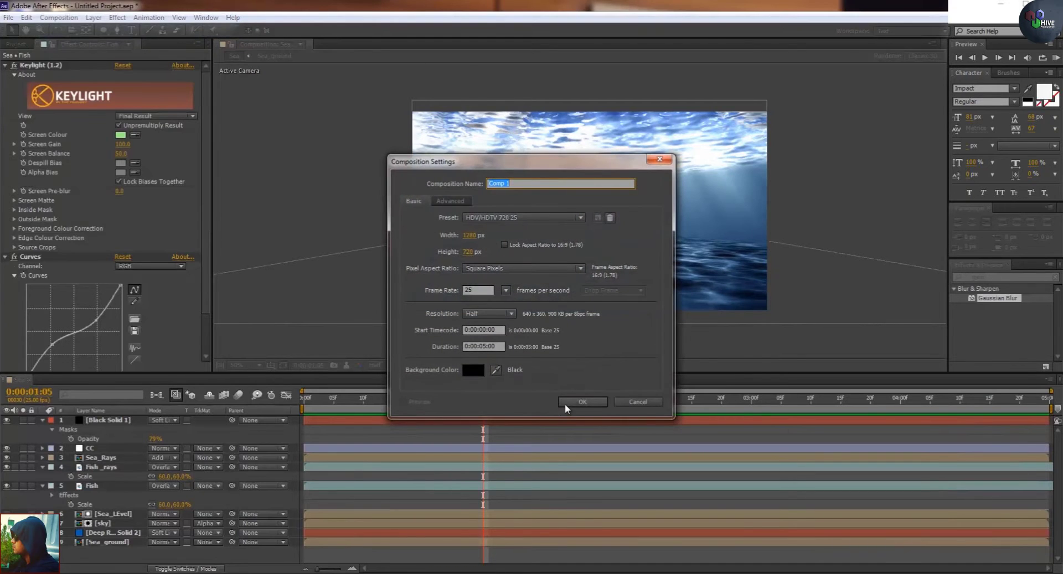
{"action": "left_click", "coordinate": [581, 402]}
Add a 1000×1000 black solid layer to the composition.
{"action": "right_click", "coordinate": [390, 439]}
{"action": "mouse_move", "coordinate": [441, 446]}
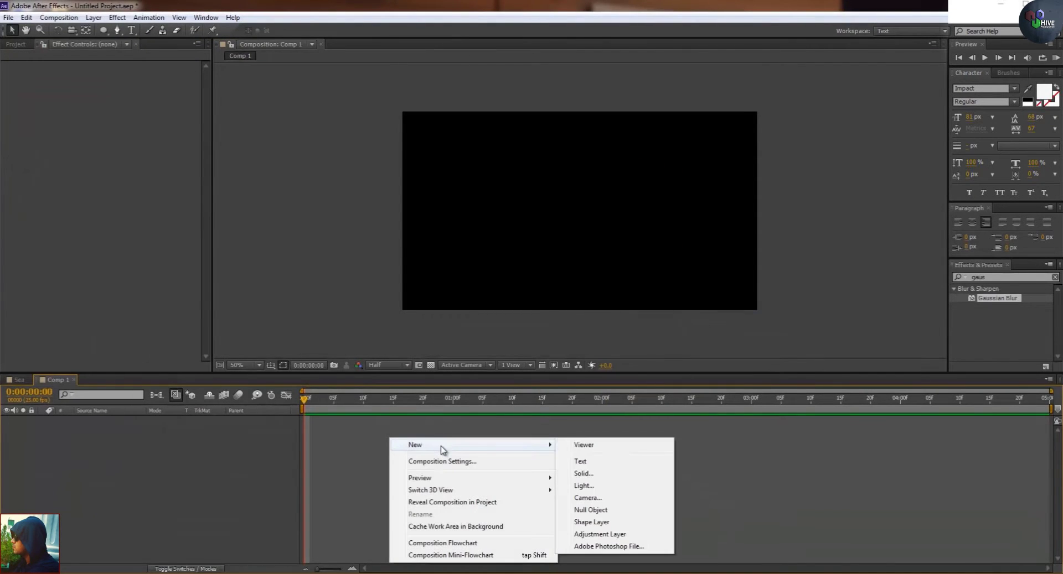
{"action": "left_click", "coordinate": [604, 475]}
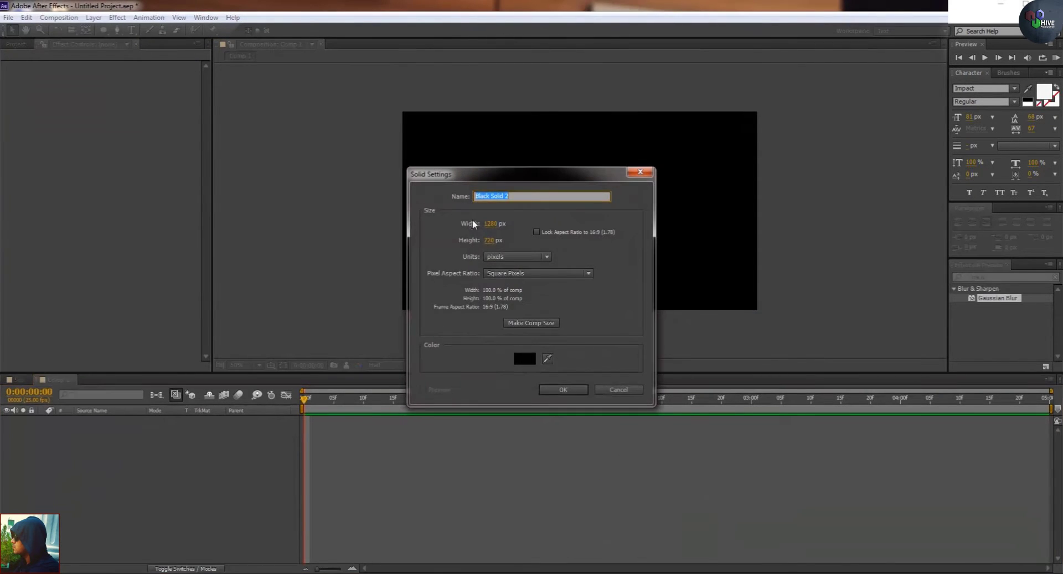
{"action": "left_click", "coordinate": [490, 224]}
{"action": "type", "text": "100"}
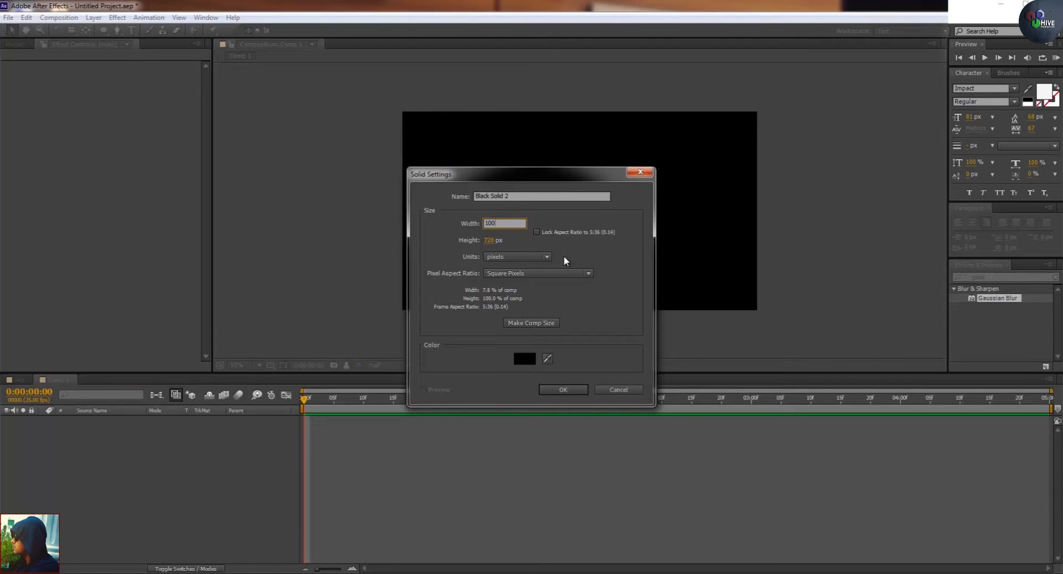
{"action": "type", "text": "0"}
{"action": "left_click", "coordinate": [487, 240]}
{"action": "type", "text": "1000"}
{"action": "key", "text": "Return"}
{"action": "left_click", "coordinate": [546, 293]}
Pre-compose the selected black solid layer.
{"action": "left_click", "coordinate": [442, 423]}
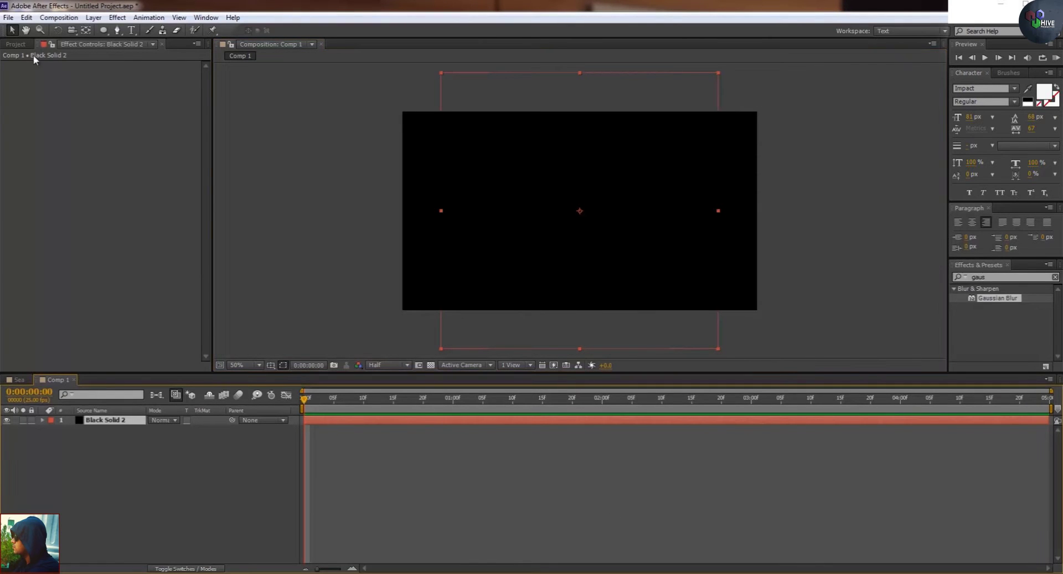
{"action": "left_click", "coordinate": [26, 17]}
{"action": "mouse_move", "coordinate": [78, 19]}
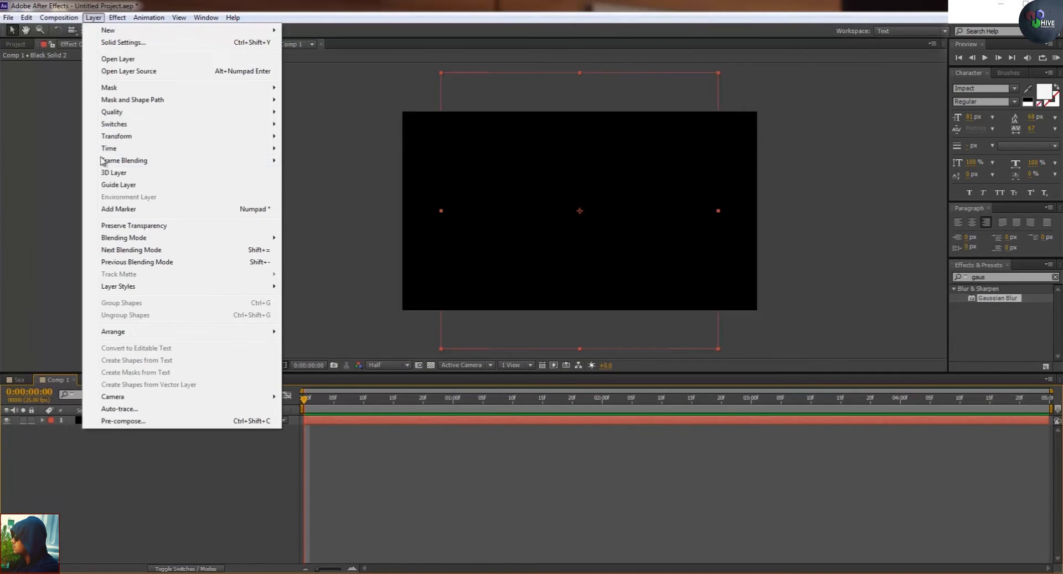
{"action": "left_click", "coordinate": [123, 422]}
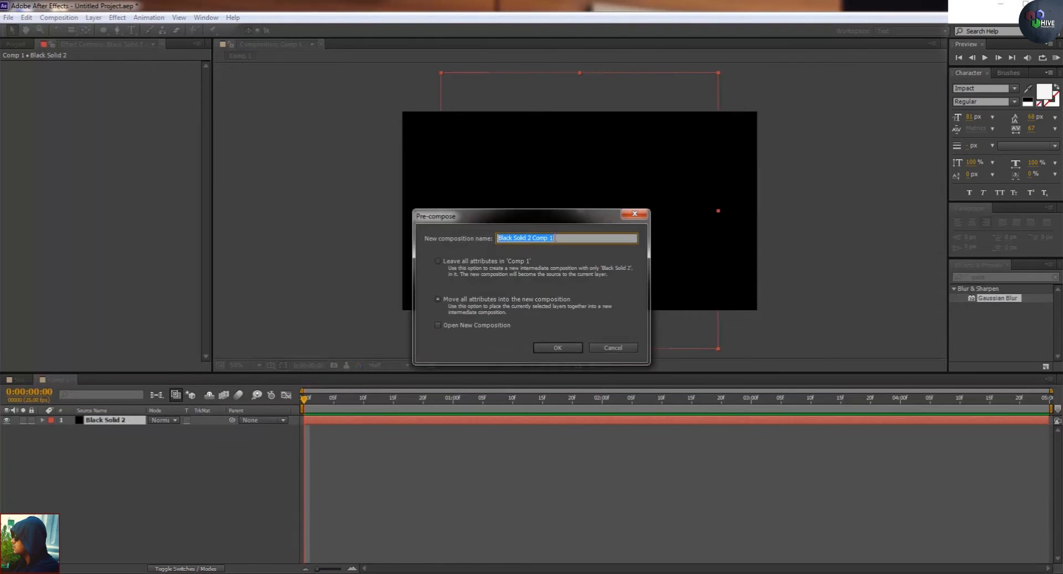
Name the pre-composition sea_ground and open it.
{"action": "type", "text": "sea_ground"}
{"action": "key", "text": "Return"}
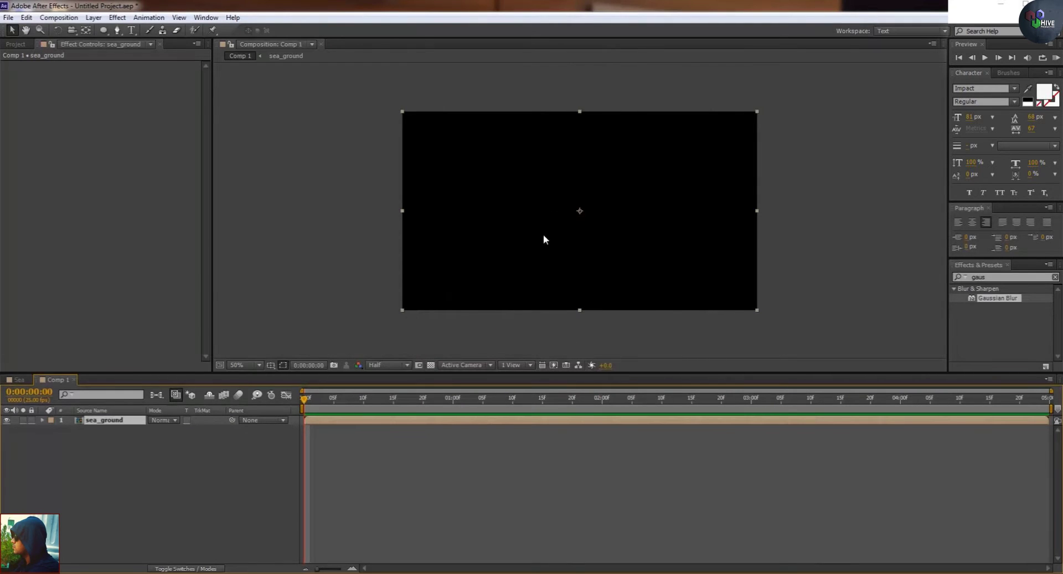
{"action": "double_click", "coordinate": [389, 425]}
Find Fractal Noise with the search 'fracta' and apply it to the black solid.
{"action": "scroll", "coordinate": [600, 267], "scroll_direction": "down", "scroll_amount": 2}
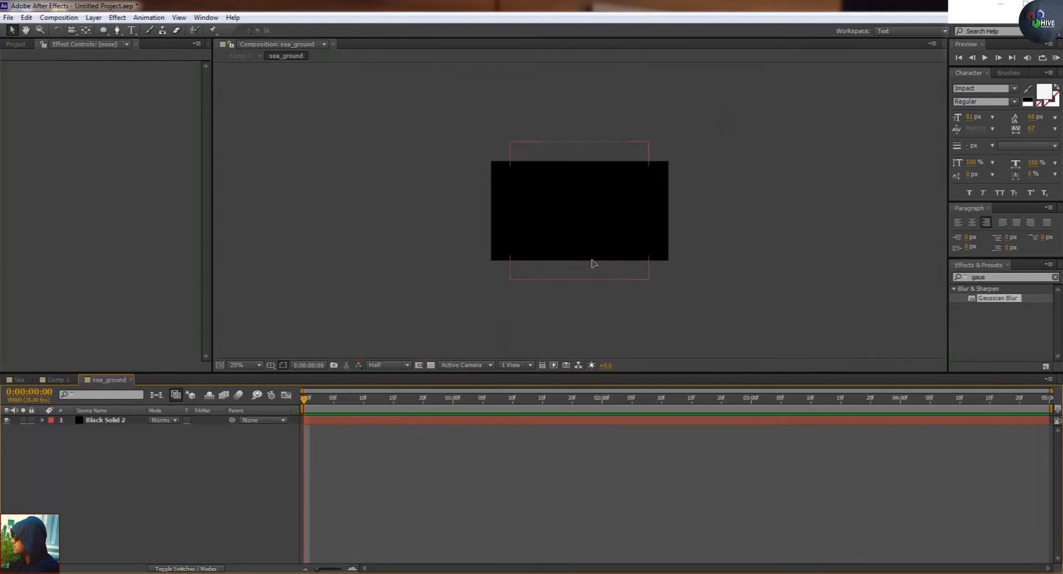
{"action": "left_click", "coordinate": [989, 278]}
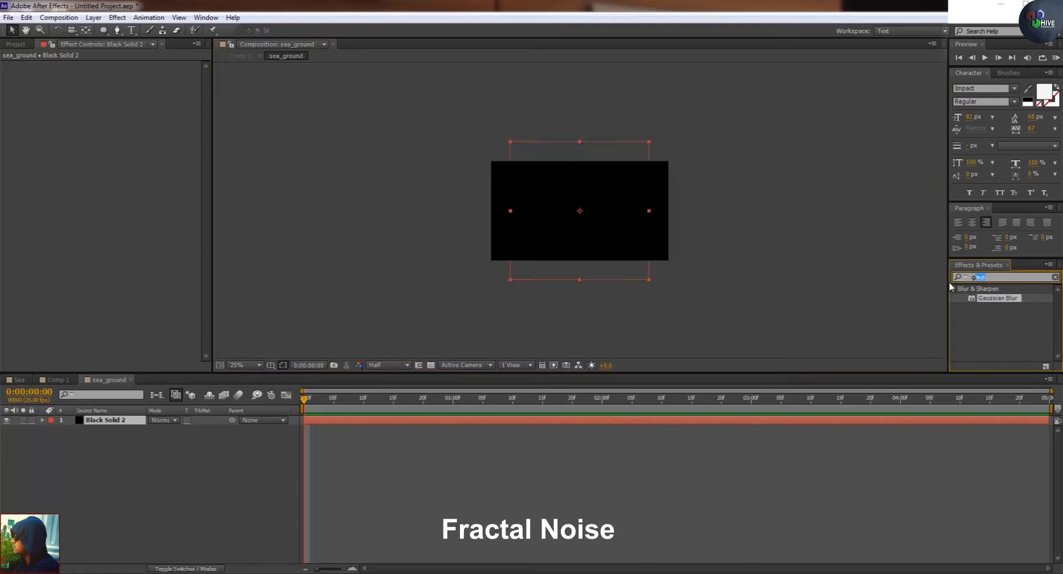
{"action": "type", "text": "fra"}
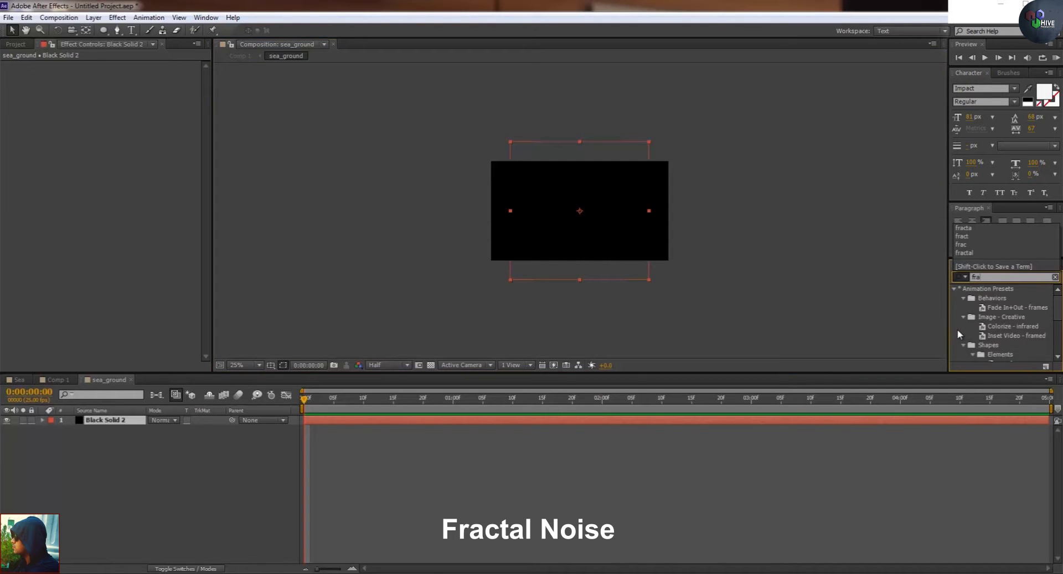
{"action": "type", "text": "ctal"}
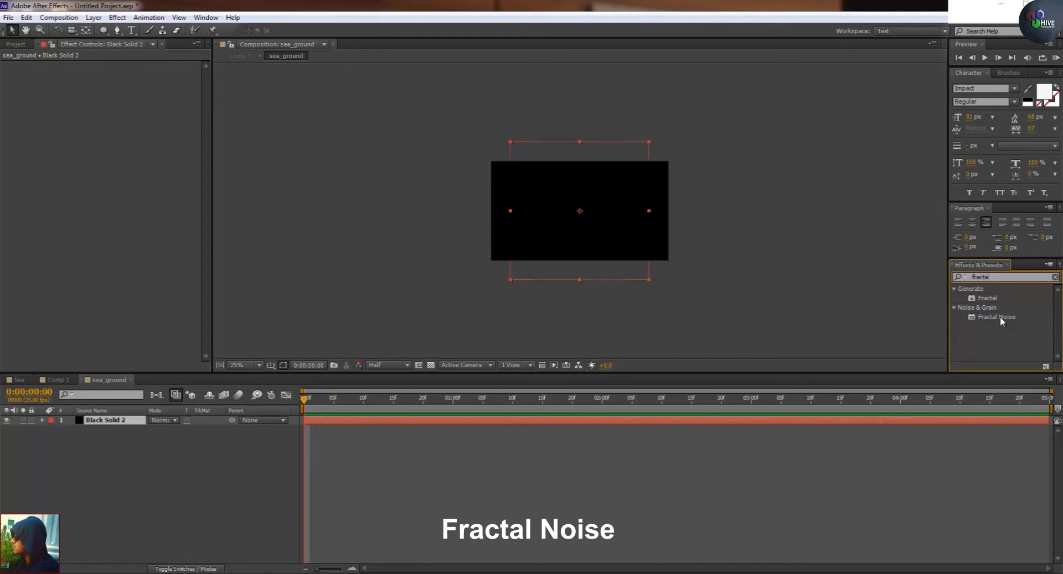
{"action": "left_click_drag", "start_coordinate": [1000, 317], "coordinate": [672, 418]}
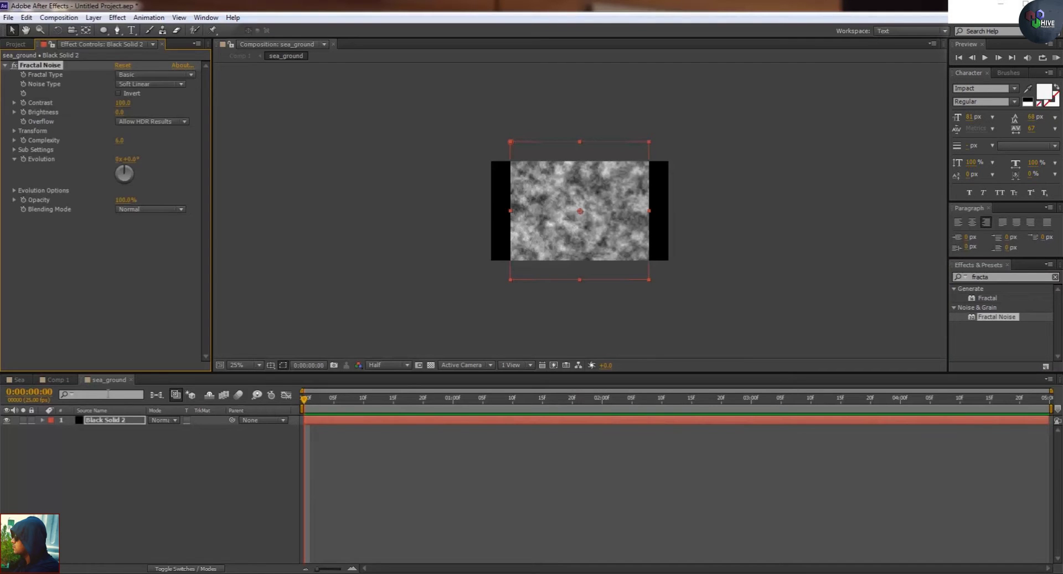
Check the noise in Comp 1 at 25% zoom, then reopen sea_ground.
{"action": "left_click", "coordinate": [55, 380]}
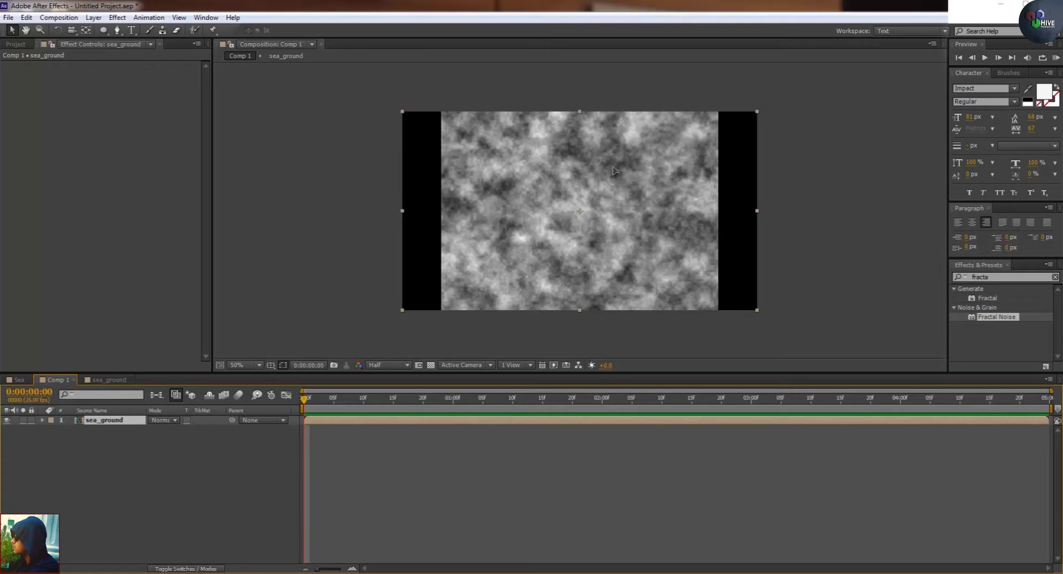
{"action": "key", "text": "backslash"}
{"action": "key", "text": "comma"}
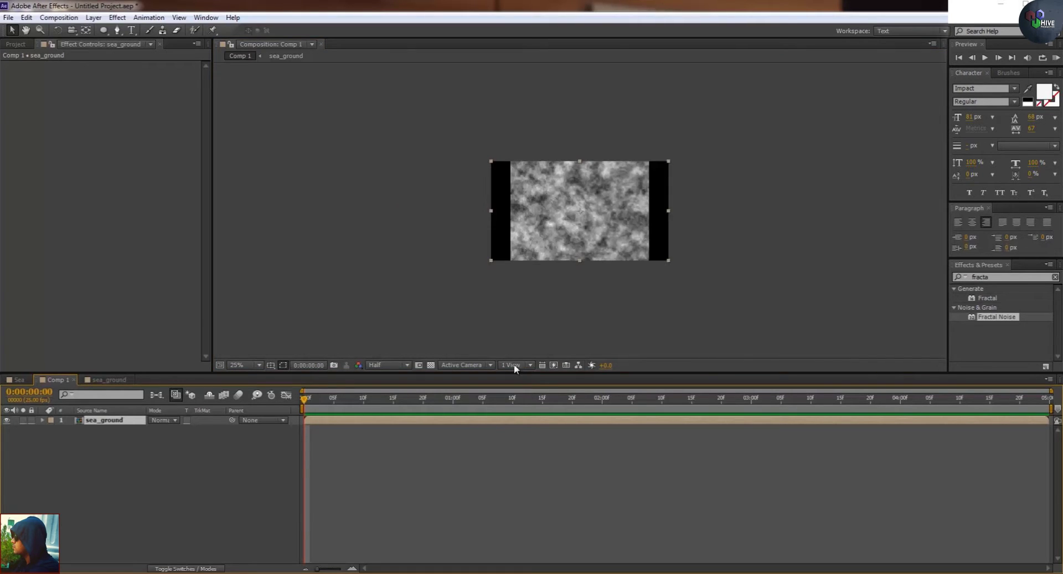
{"action": "double_click", "coordinate": [448, 421]}
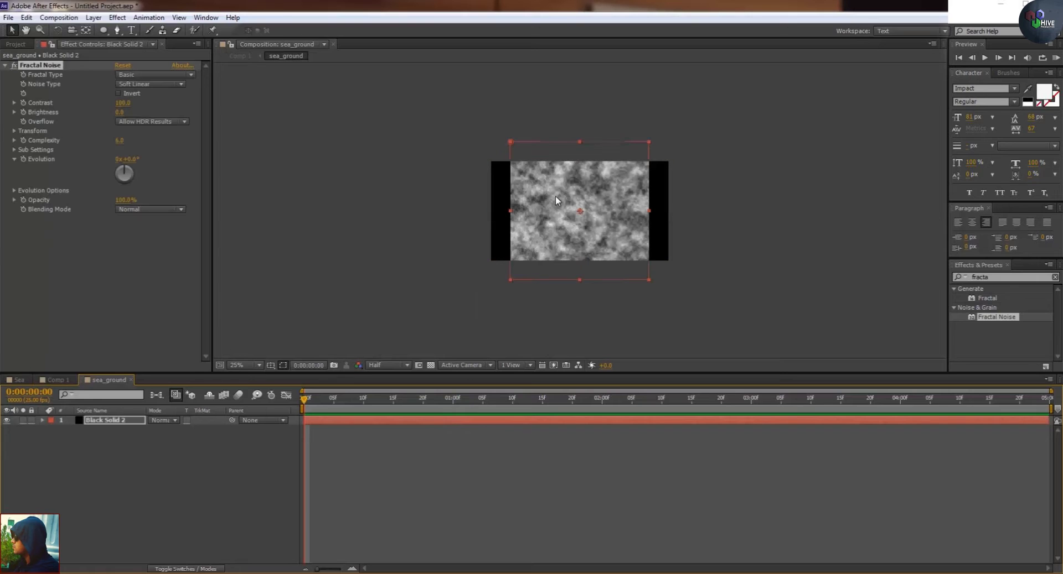
Resize the sea_ground composition to a 1000×1000 square.
{"action": "left_click", "coordinate": [128, 417]}
{"action": "left_click", "coordinate": [65, 17]}
{"action": "left_click", "coordinate": [88, 46]}
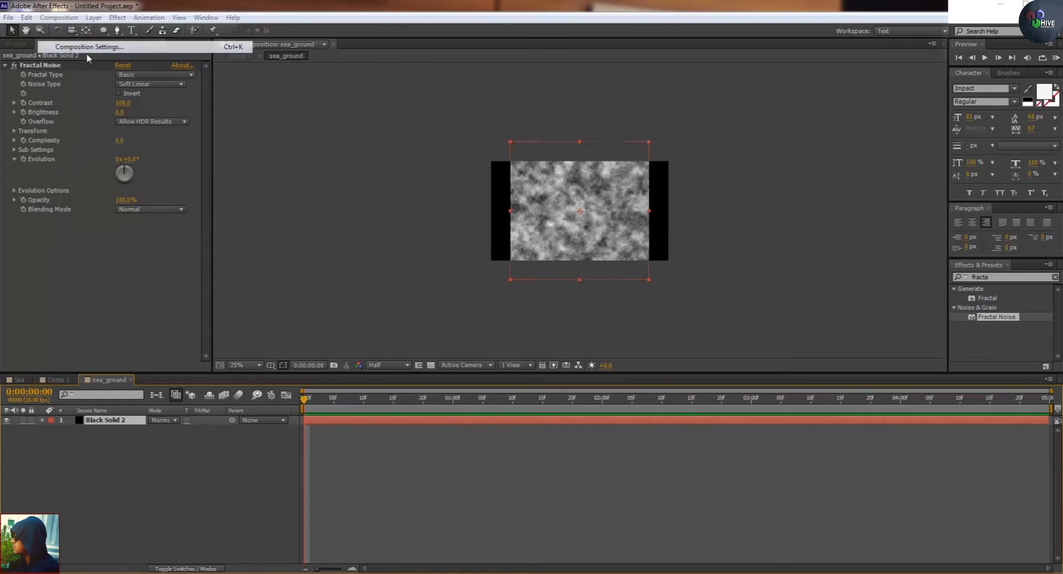
{"action": "double_click", "coordinate": [468, 235]}
{"action": "type", "text": "10"}
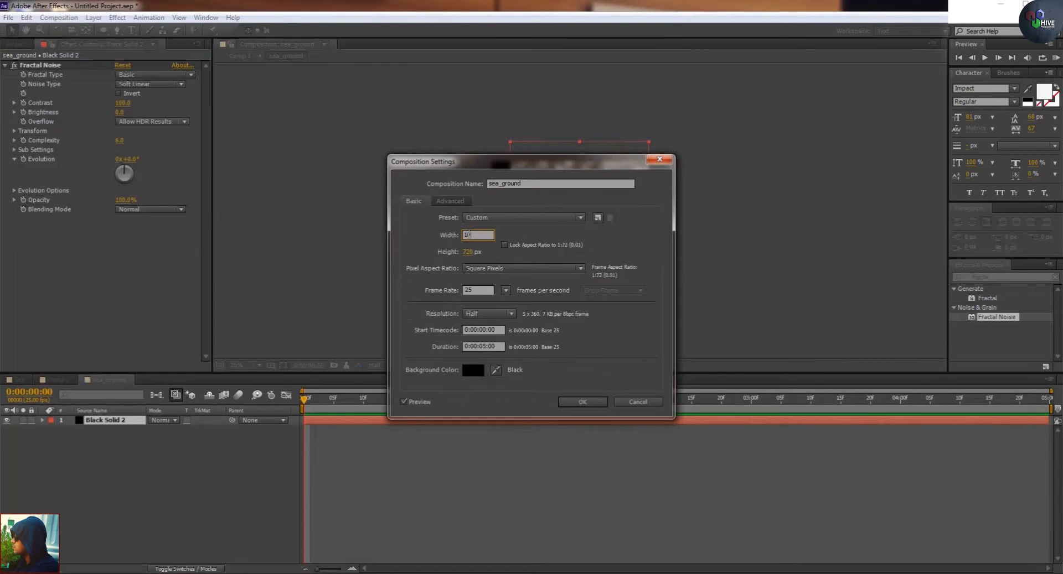
{"action": "type", "text": "00"}
{"action": "key", "text": "Tab"}
{"action": "type", "text": "1000"}
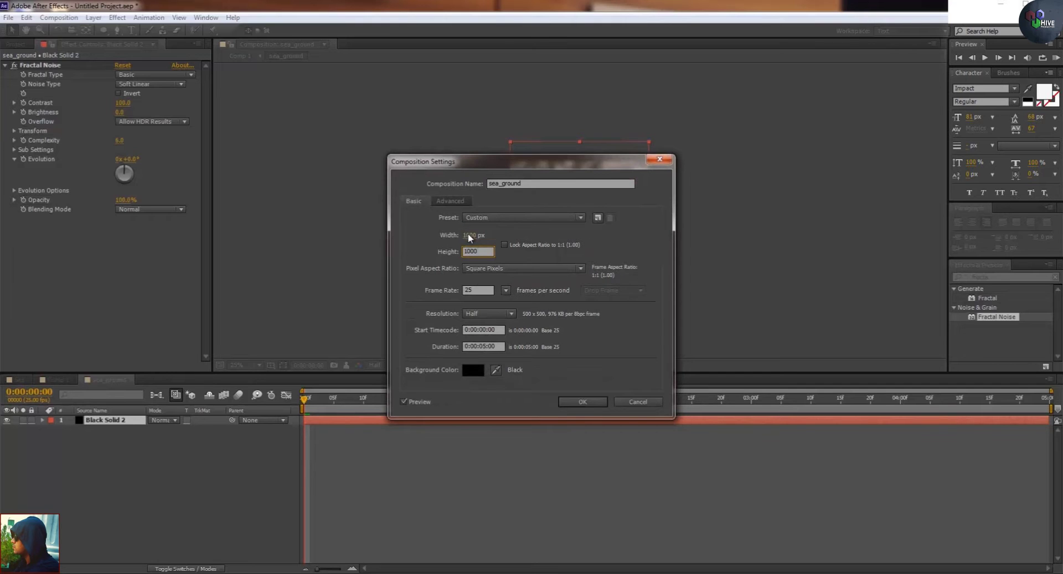
{"action": "key", "text": "Return"}
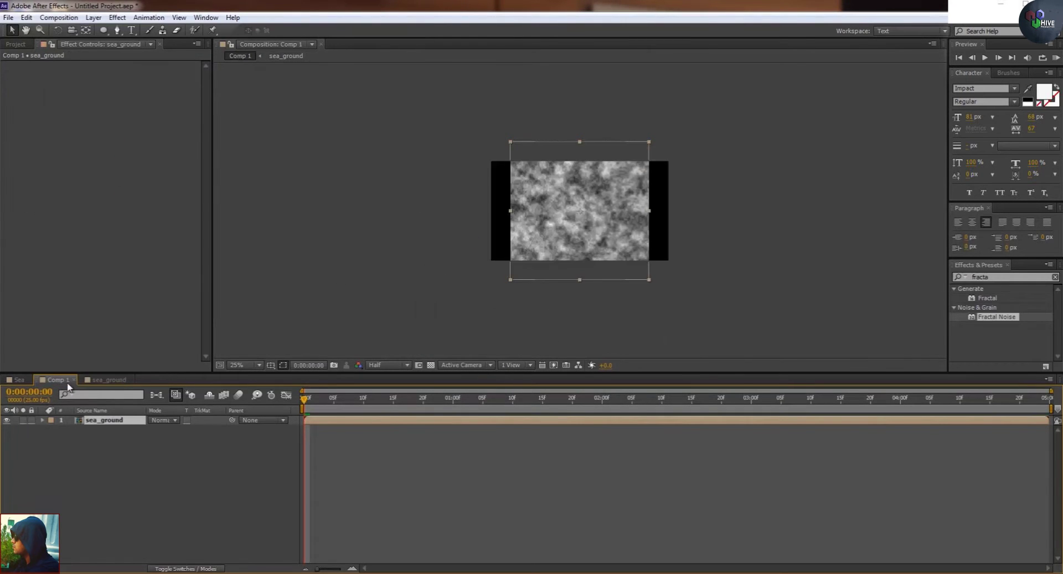
Set Fractal Noise to Dynamic Progressive, inverted, with Scale 50.
{"action": "scroll", "coordinate": [580, 211], "scroll_direction": "up", "scroll_amount": 2}
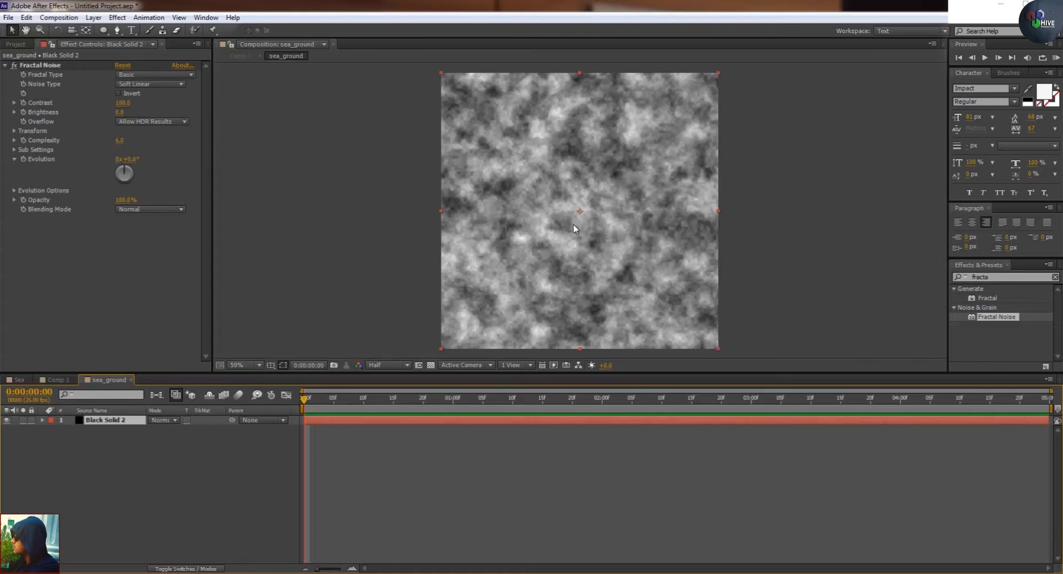
{"action": "left_click", "coordinate": [149, 75]}
{"action": "left_click", "coordinate": [155, 157]}
{"action": "left_click", "coordinate": [119, 94]}
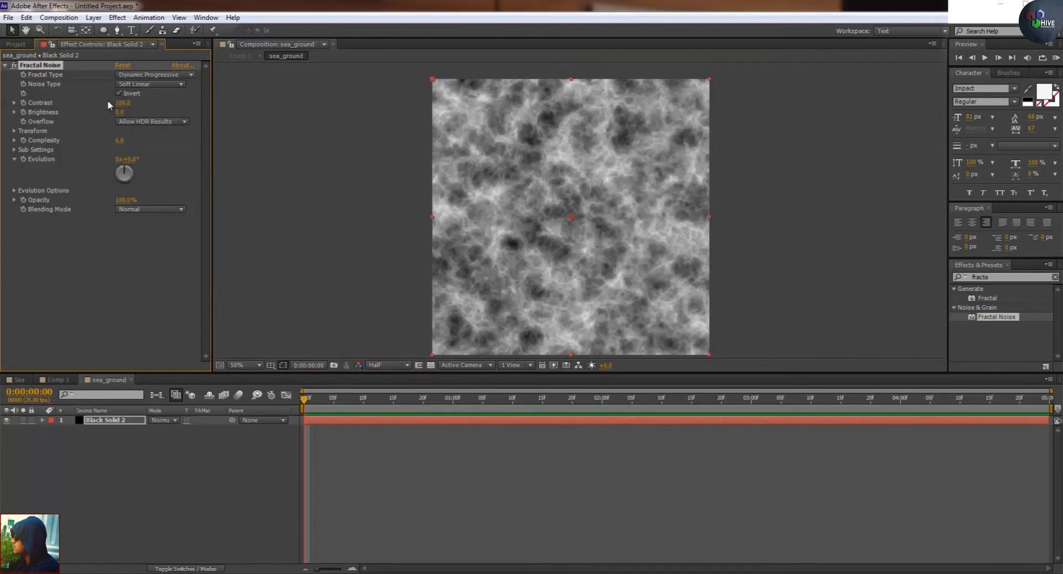
{"action": "left_click", "coordinate": [15, 131]}
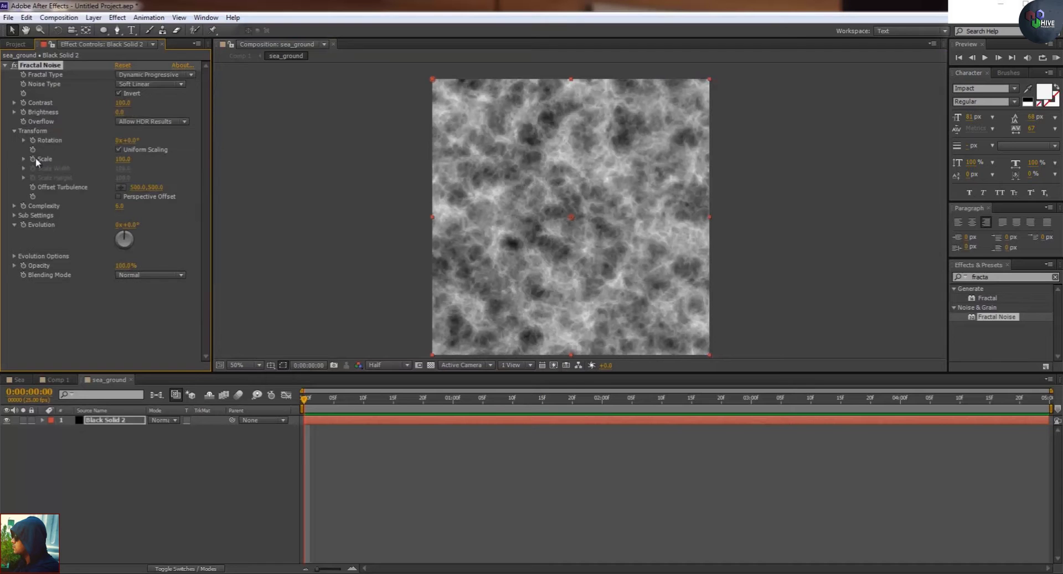
{"action": "left_click", "coordinate": [122, 159]}
{"action": "type", "text": "50"}
{"action": "key", "text": "Return"}
{"action": "key", "text": "comma"}
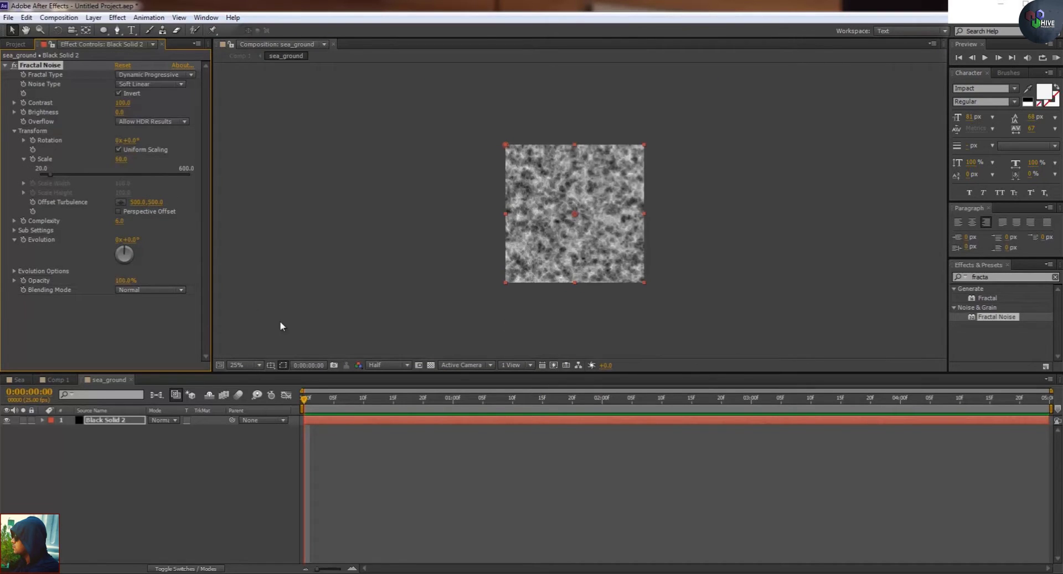
Animate Evolution with a time*200 expression and preview the moving noise.
{"action": "mouse_move", "coordinate": [314, 406]}
{"action": "left_mouse_down"}
{"action": "mouse_move", "coordinate": [790, 405]}
{"action": "mouse_move", "coordinate": [310, 407]}
{"action": "left_mouse_up"}
{"action": "mouse_move", "coordinate": [124, 253]}
{"action": "left_mouse_down"}
{"action": "mouse_move", "coordinate": [126, 264]}
{"action": "mouse_move", "coordinate": [109, 248]}
{"action": "mouse_move", "coordinate": [125, 250]}
{"action": "left_mouse_up"}
{"action": "left_click", "coordinate": [22, 239], "text": "alt"}
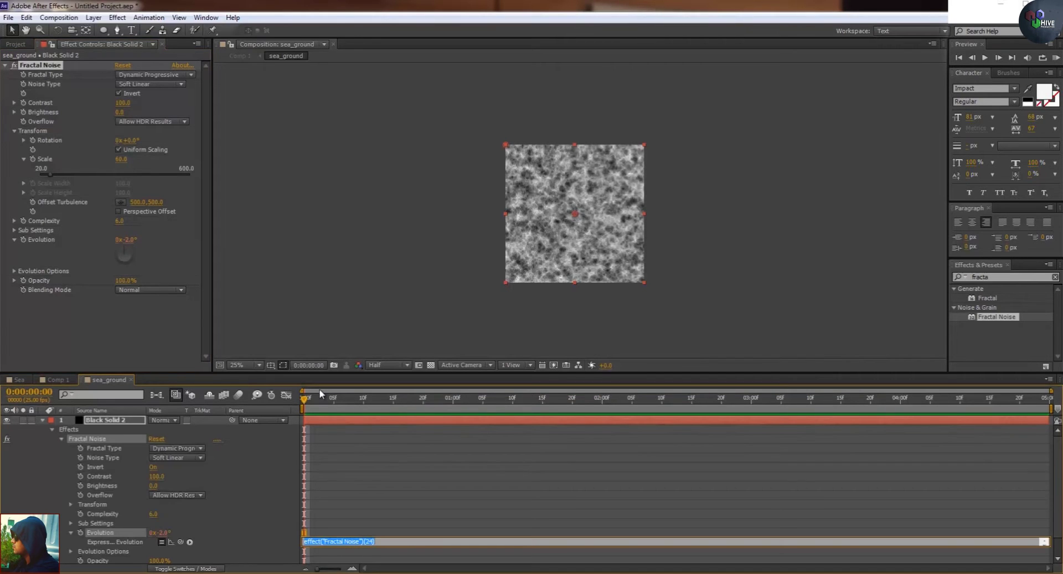
{"action": "type", "text": "time*200"}
{"action": "left_click", "coordinate": [322, 393]}
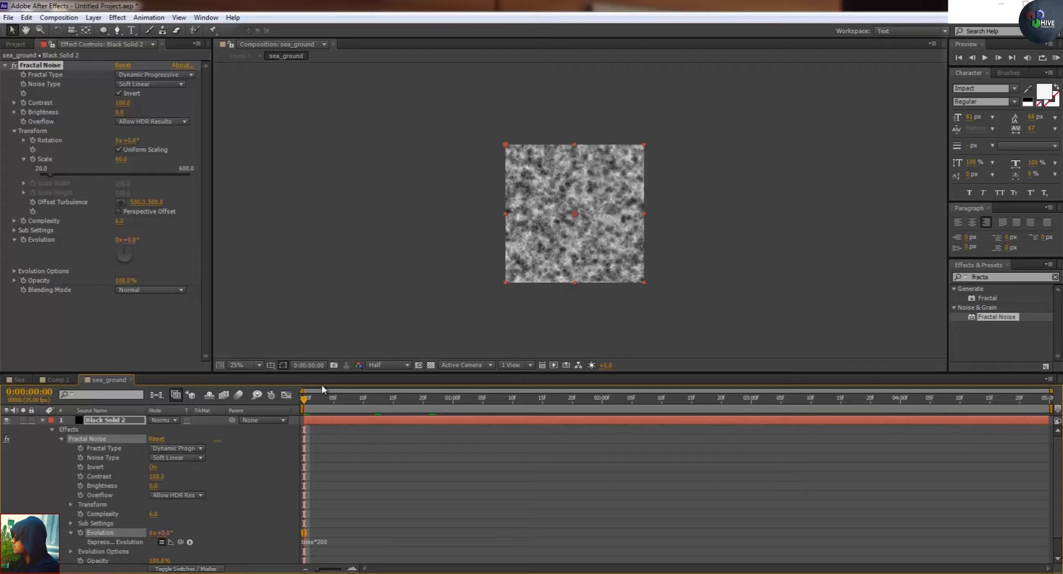
{"action": "key", "text": "space"}
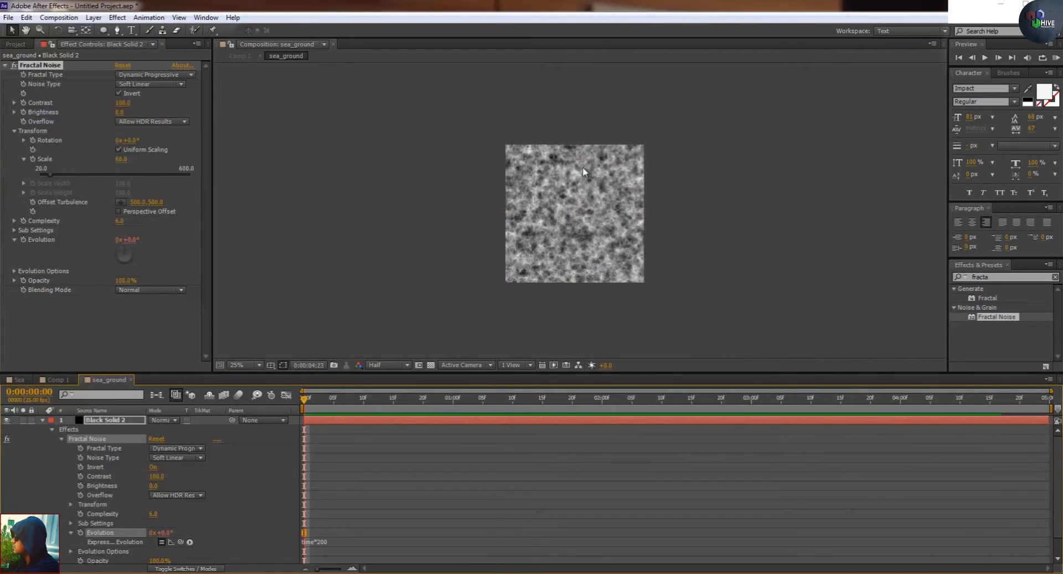
{"action": "key", "text": "space"}
In Comp 1, make sea_ground a 3D layer rotated 90° on X.
{"action": "left_click", "coordinate": [62, 378]}
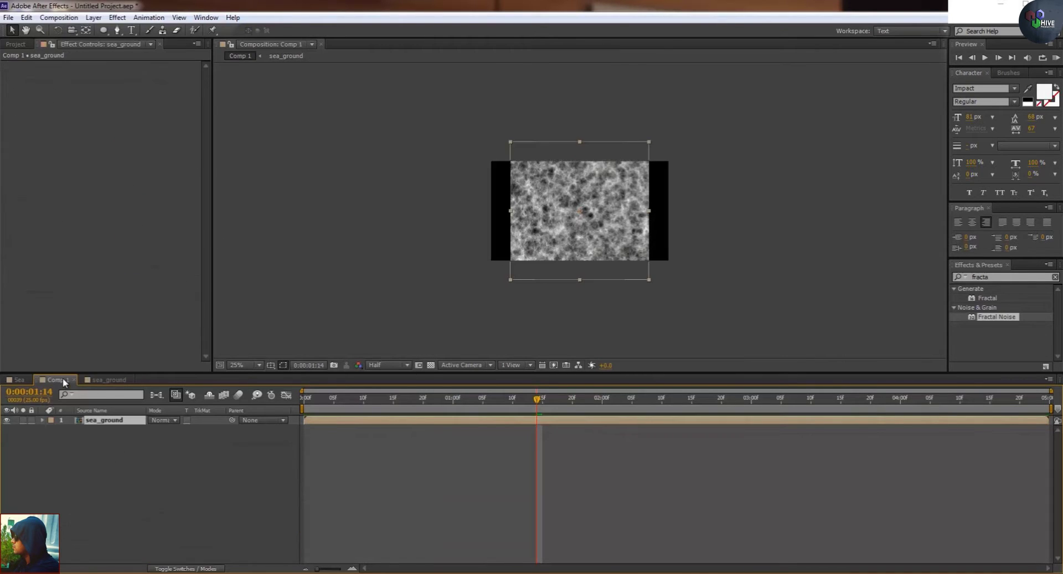
{"action": "left_click", "coordinate": [192, 570]}
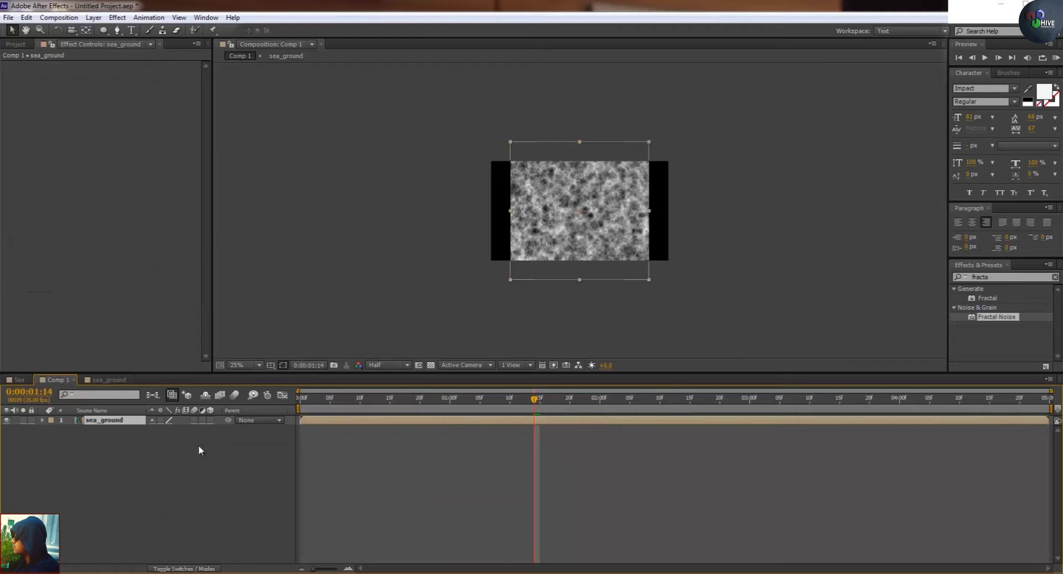
{"action": "left_click", "coordinate": [210, 421]}
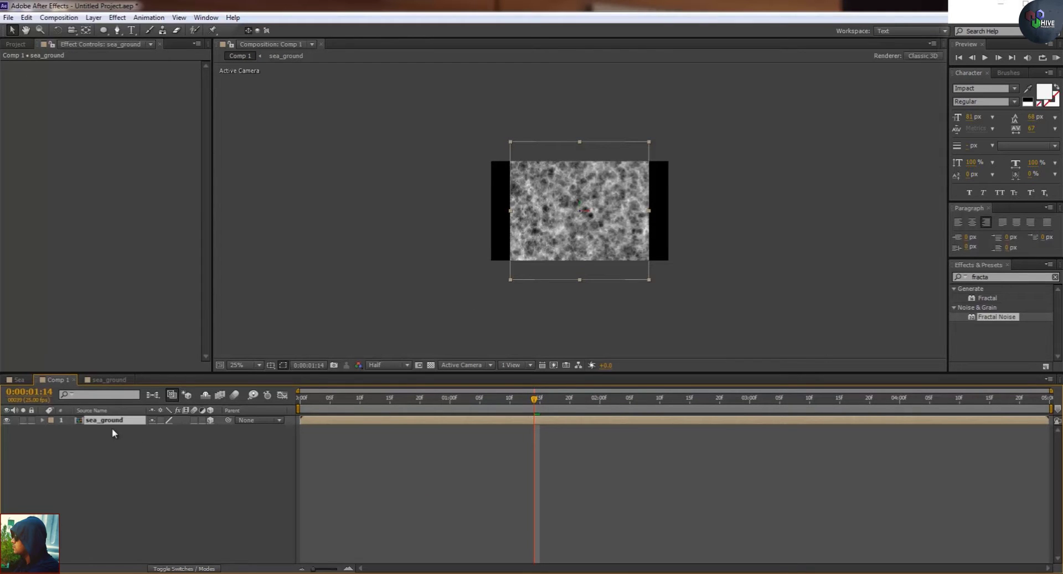
{"action": "type", "text": "r"}
{"action": "type", "text": "90"}
{"action": "key", "text": "Return"}
Push the ground plane down into perspective and set the preview to Full resolution.
{"action": "scroll", "coordinate": [642, 219], "scroll_direction": "up", "scroll_amount": 3}
{"action": "scroll", "coordinate": [587, 237], "scroll_direction": "down", "scroll_amount": 3}
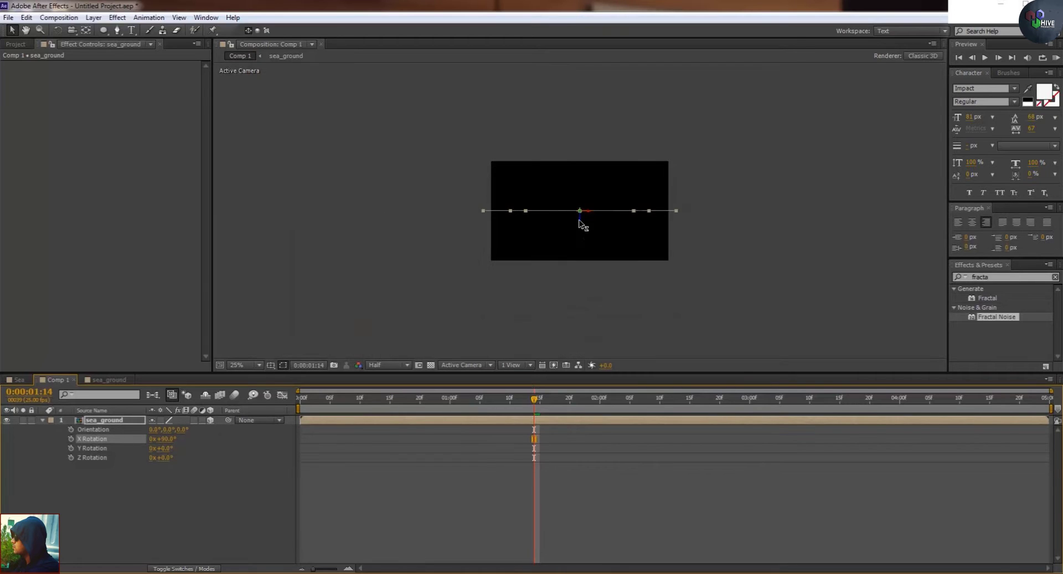
{"action": "left_click_drag", "start_coordinate": [580, 223], "coordinate": [587, 260]}
{"action": "scroll", "coordinate": [592, 238], "scroll_direction": "up", "scroll_amount": 2}
{"action": "scroll", "coordinate": [592, 283], "scroll_direction": "up", "scroll_amount": 2}
{"action": "left_click", "coordinate": [391, 367]}
{"action": "left_click", "coordinate": [390, 394]}
{"action": "scroll", "coordinate": [556, 265], "scroll_direction": "down", "scroll_amount": 2}
{"action": "left_click_drag", "start_coordinate": [527, 399], "coordinate": [372, 399]}
Scale the ground plane to 180% and preview its motion.
{"action": "key", "text": "alt+shift+s"}
{"action": "left_click_drag", "start_coordinate": [165, 430], "coordinate": [208, 431]}
{"action": "mouse_move", "coordinate": [570, 161]}
{"action": "left_mouse_down"}
{"action": "mouse_move", "coordinate": [562, 118]}
{"action": "mouse_move", "coordinate": [563, 152]}
{"action": "left_mouse_up"}
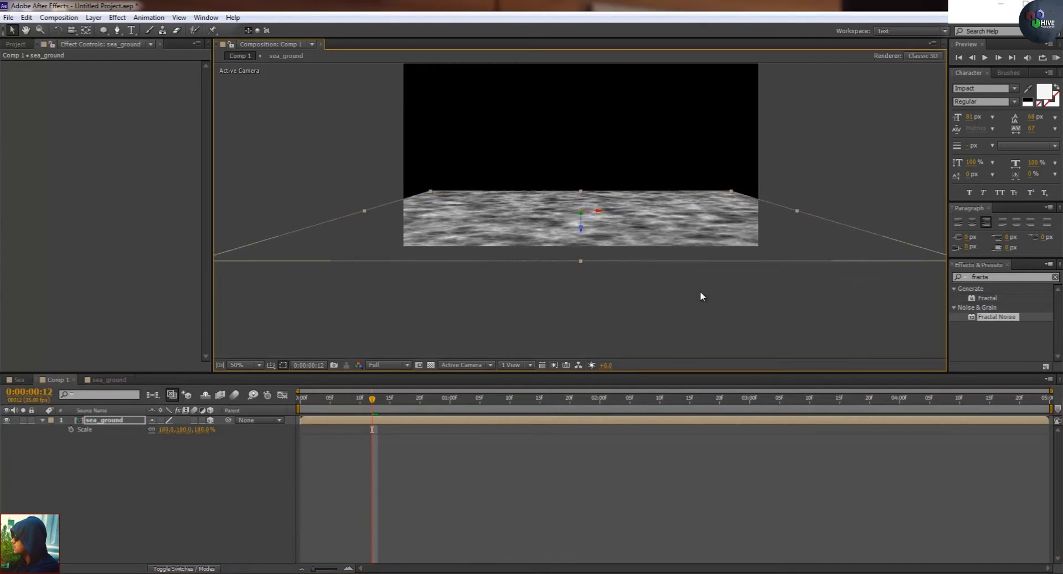
{"action": "left_click", "coordinate": [583, 301]}
{"action": "key", "text": "space"}
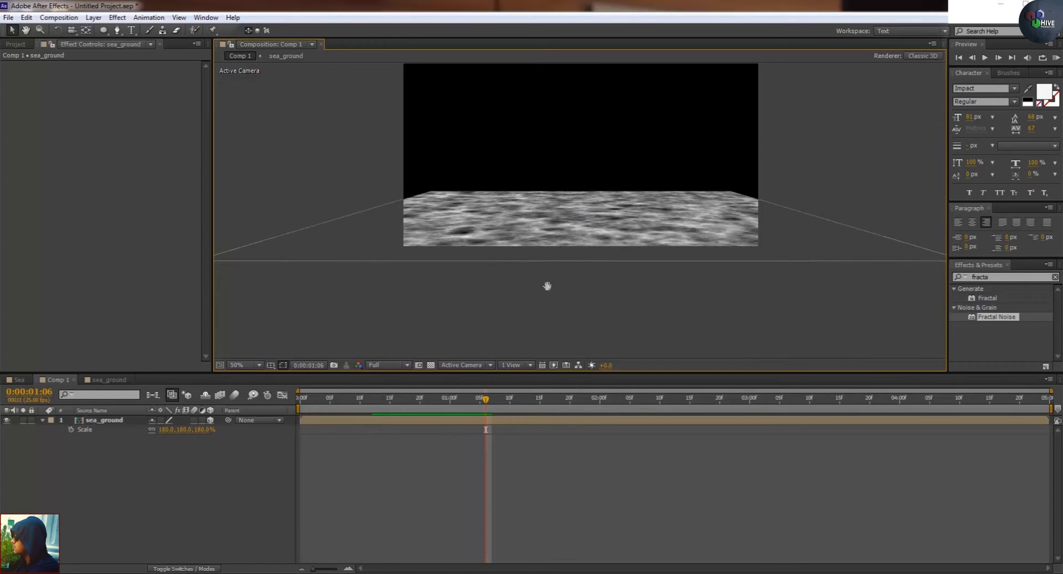
Add an ellipse mask fitting the whole sea_ground layer.
{"action": "left_click", "coordinate": [439, 422]}
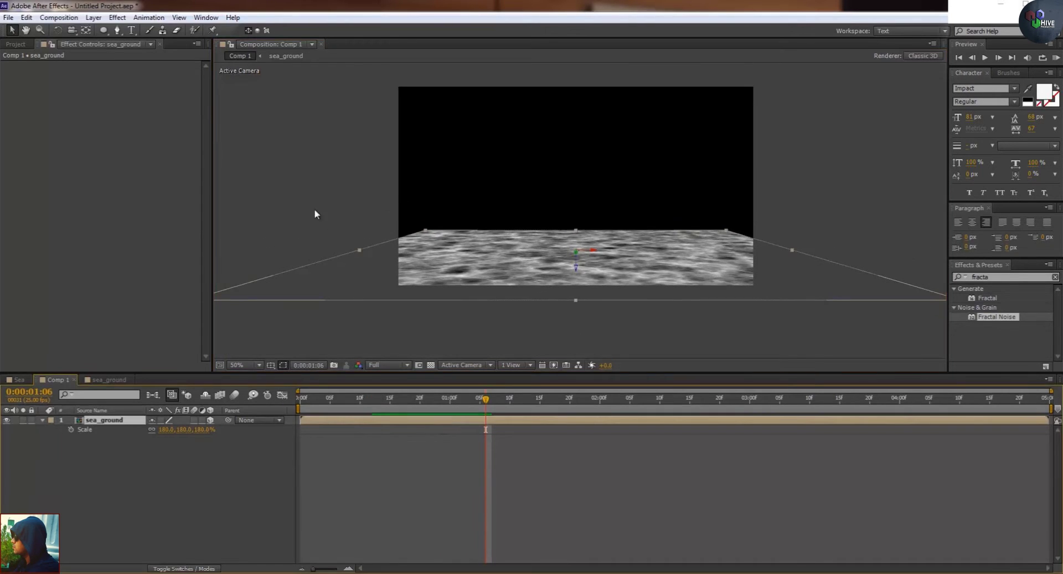
{"action": "double_click", "coordinate": [104, 31]}
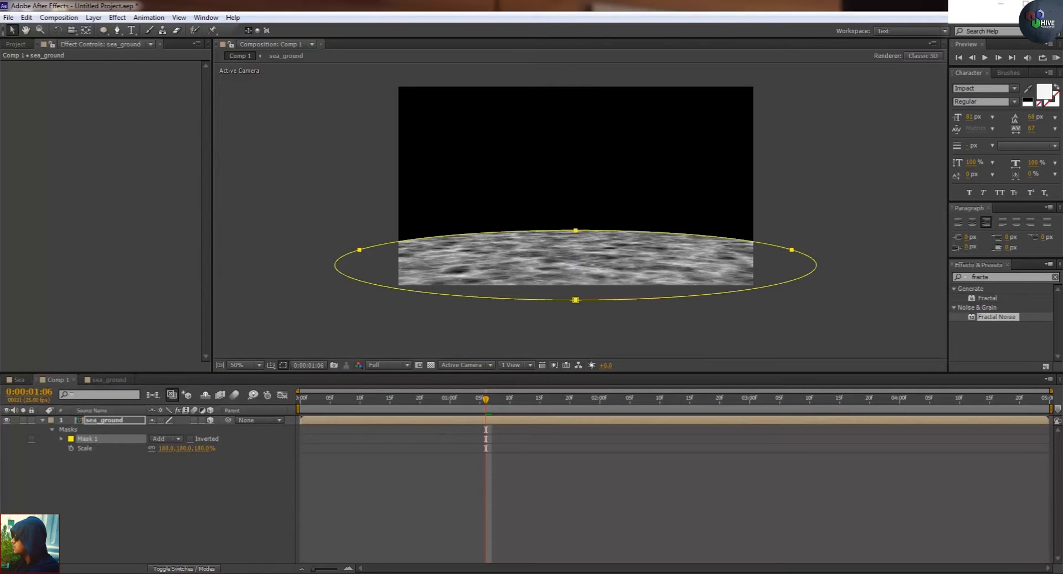
{"action": "key", "text": "."}
{"action": "left_click_drag", "start_coordinate": [597, 197], "coordinate": [606, 149]}
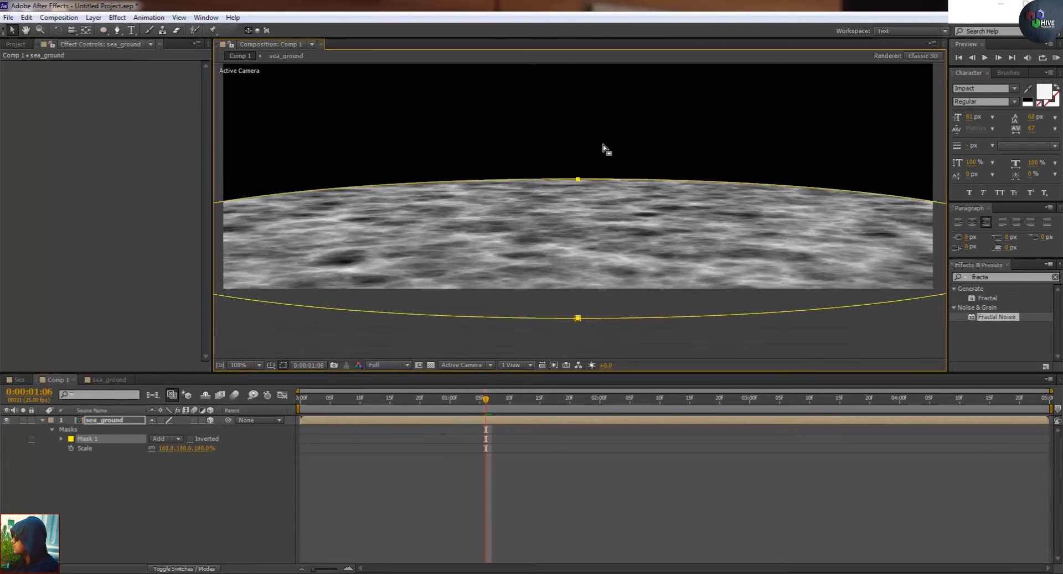
Pull Mask 1's expansion in to -38 pixels and start feathering it.
{"action": "left_click", "coordinate": [61, 439]}
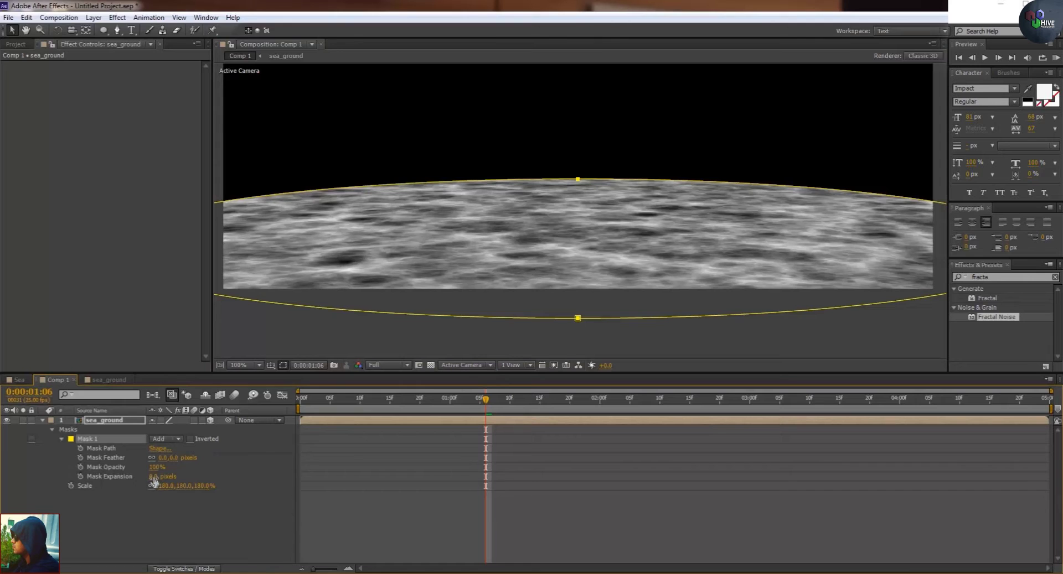
{"action": "left_click_drag", "start_coordinate": [158, 477], "coordinate": [134, 477]}
{"action": "scroll", "coordinate": [452, 228], "scroll_direction": "down", "scroll_amount": 1}
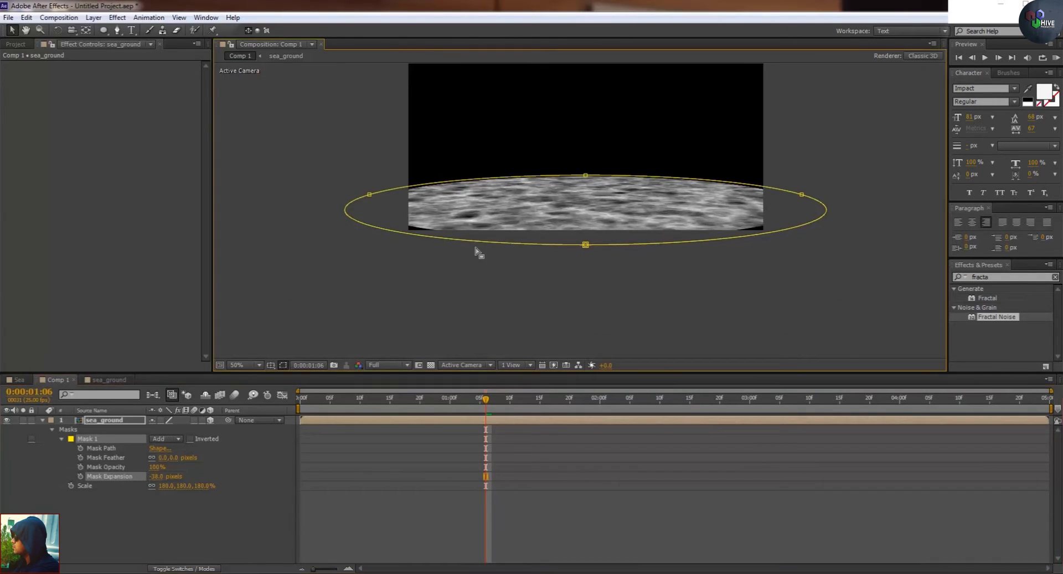
{"action": "scroll", "coordinate": [474, 252], "scroll_direction": "up", "scroll_amount": 1}
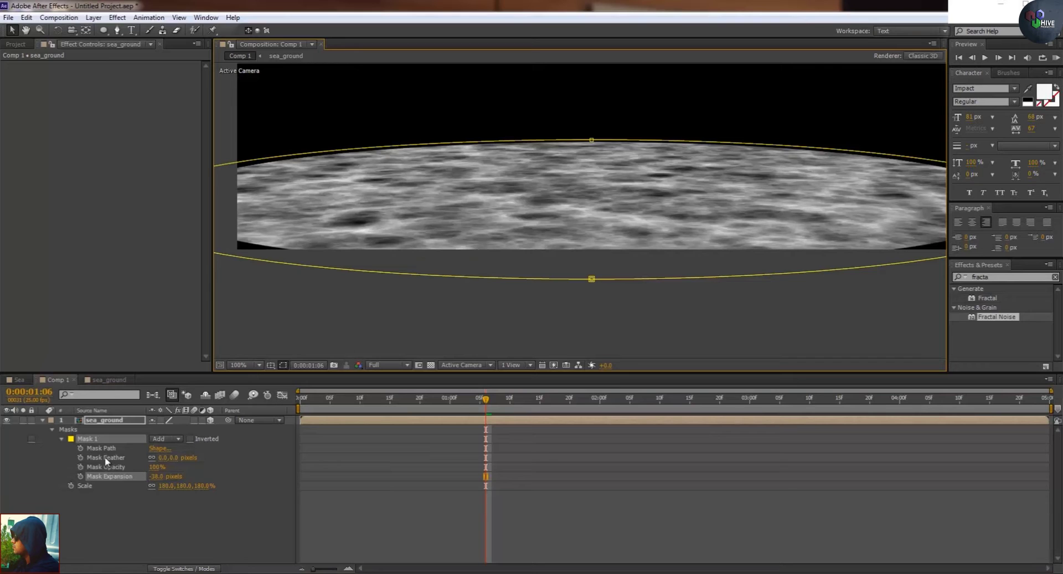
{"action": "left_click_drag", "start_coordinate": [165, 459], "coordinate": [242, 444]}
Raise Mask Feather to 200 pixels and preview the soft-edged ground.
{"action": "key", "text": "comma"}
{"action": "left_click", "coordinate": [699, 281]}
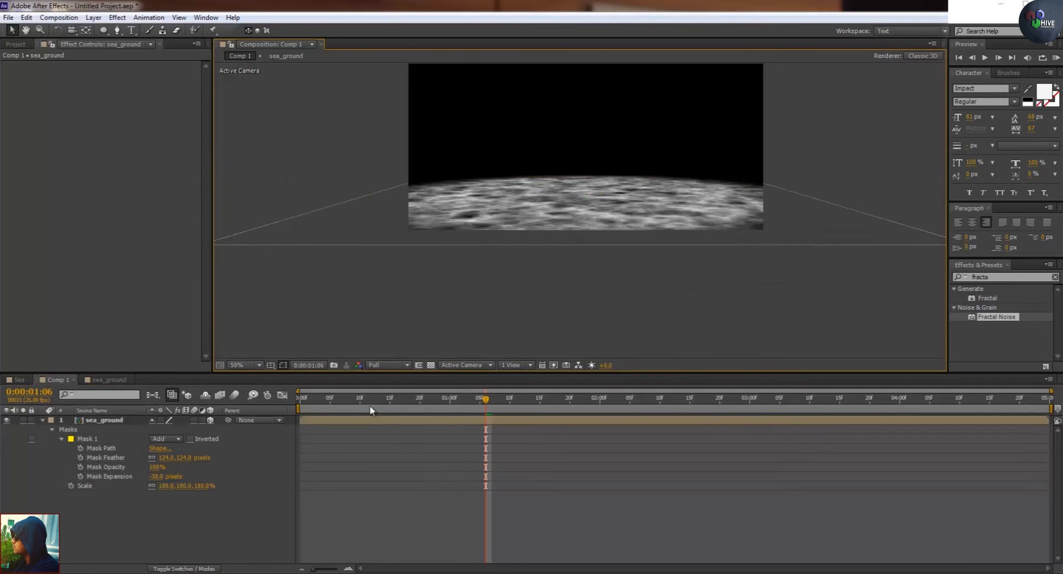
{"action": "left_click_drag", "start_coordinate": [361, 403], "coordinate": [487, 396]}
{"action": "left_click", "coordinate": [487, 420]}
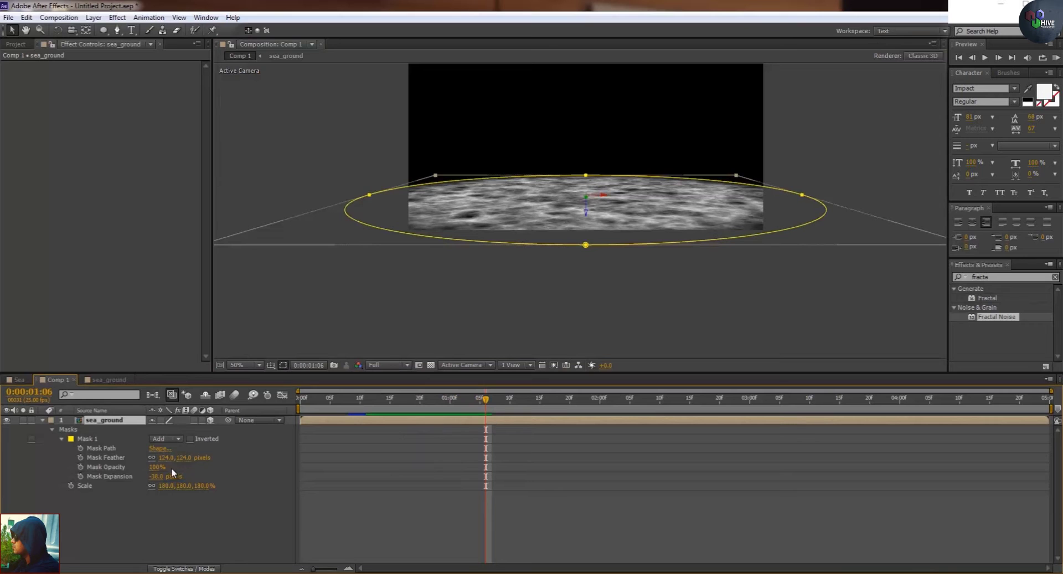
{"action": "left_click_drag", "start_coordinate": [166, 460], "coordinate": [514, 428]}
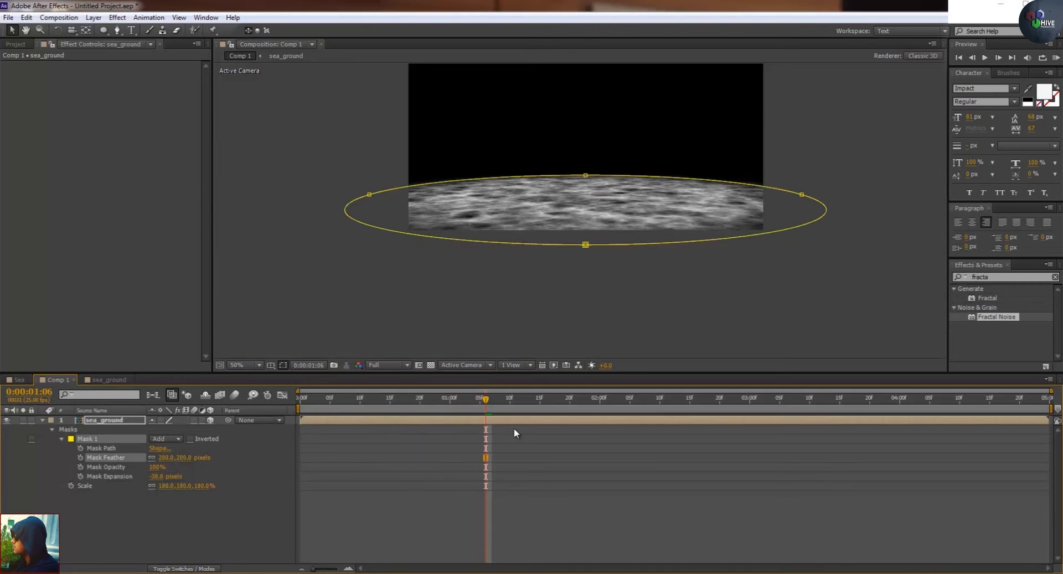
{"action": "key", "text": "space"}
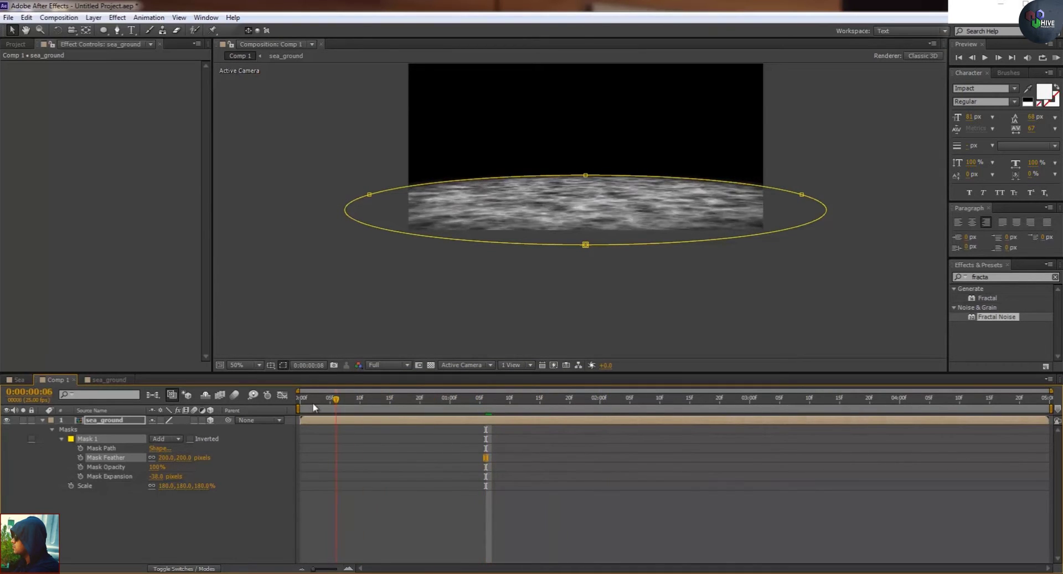
Add a comp-sized Deep Royal Blue (#105EAC) solid layer.
{"action": "left_click", "coordinate": [42, 421]}
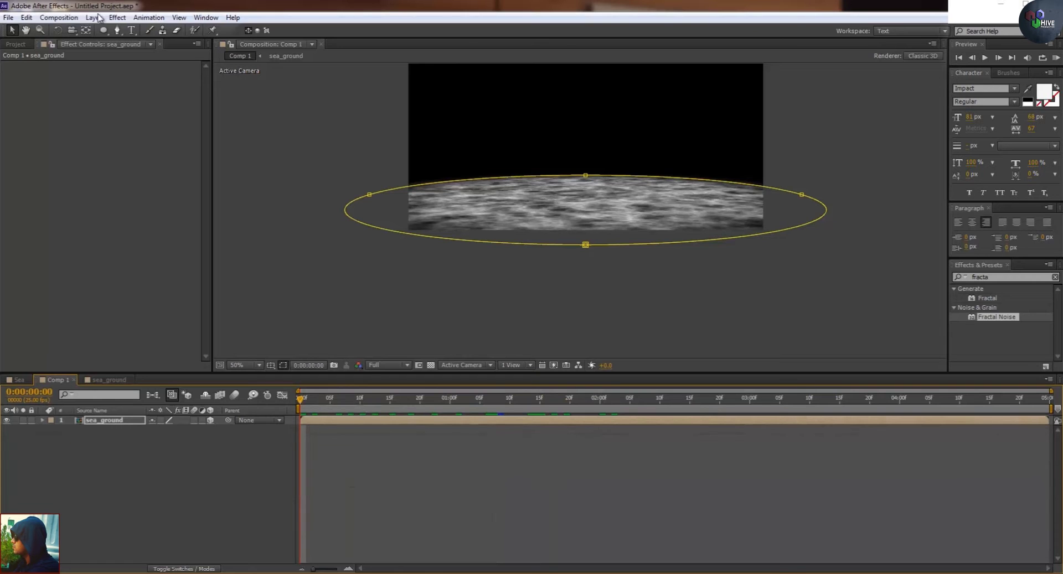
{"action": "left_click", "coordinate": [58, 17]}
{"action": "mouse_move", "coordinate": [93, 17]}
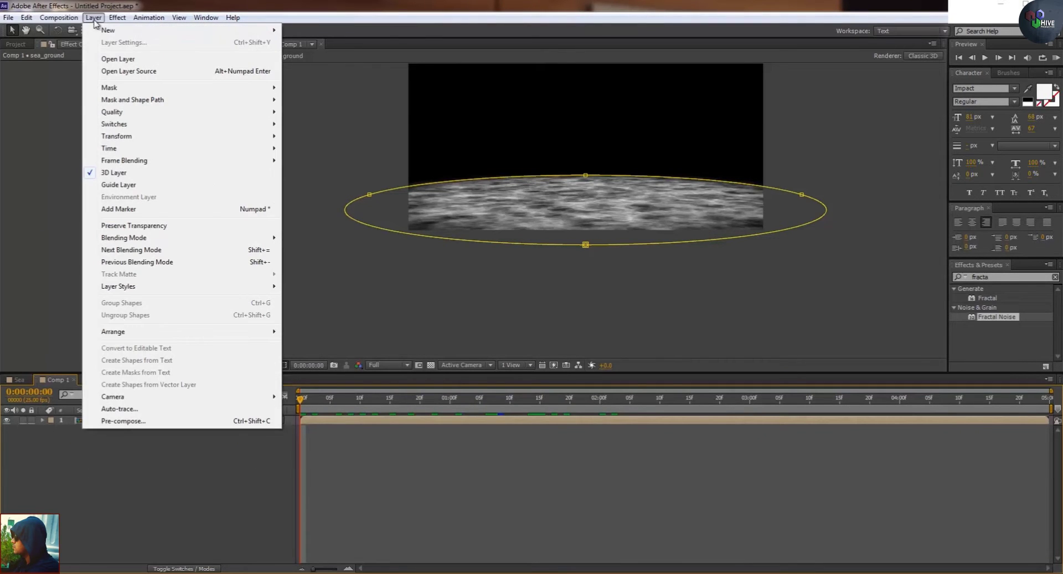
{"action": "left_click", "coordinate": [310, 42]}
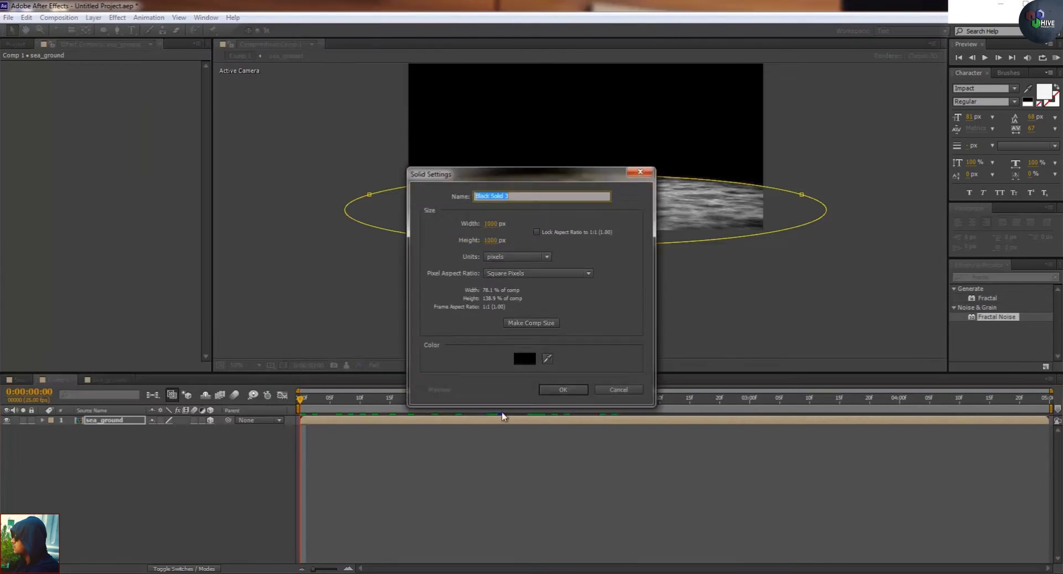
{"action": "left_click", "coordinate": [528, 359]}
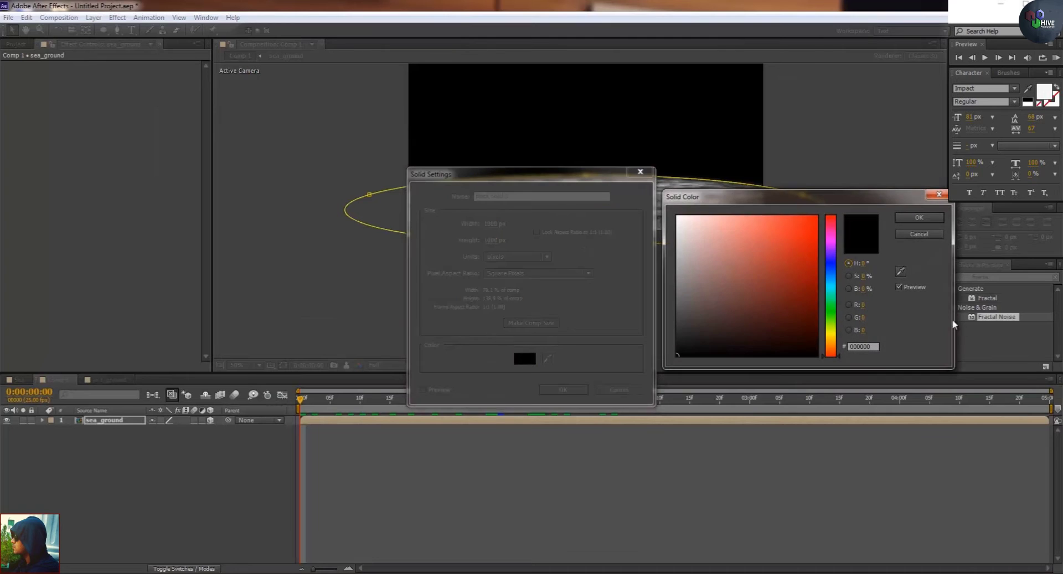
{"action": "left_click", "coordinate": [874, 347]}
{"action": "type", "text": "1"}
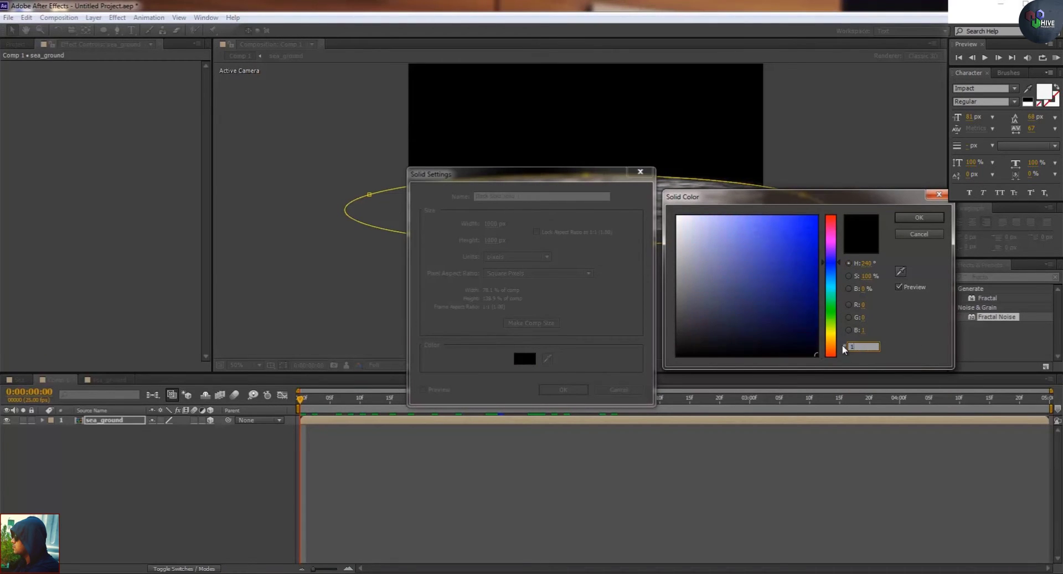
{"action": "type", "text": "05EAC"}
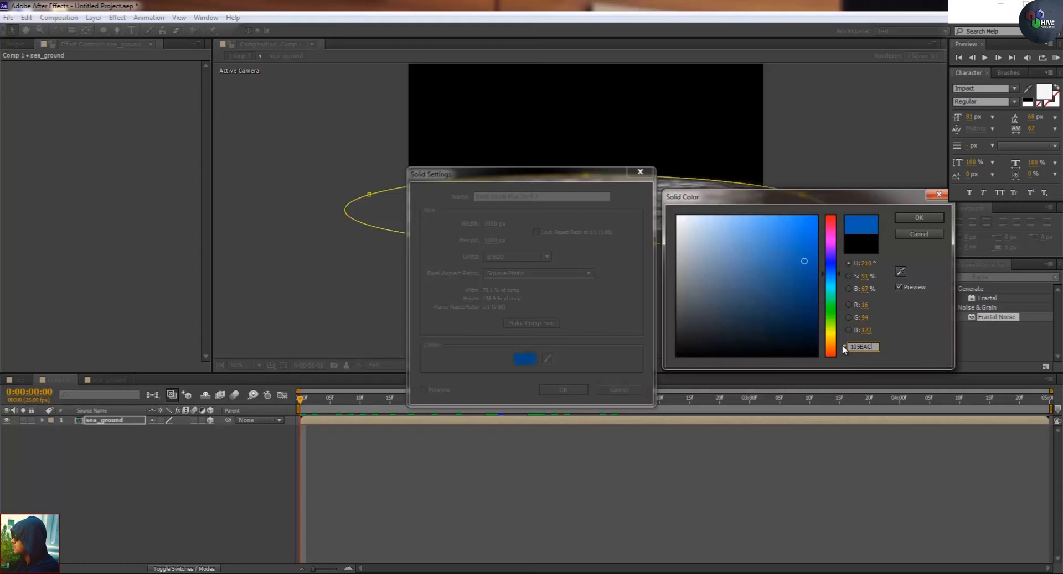
{"action": "key", "text": "Return"}
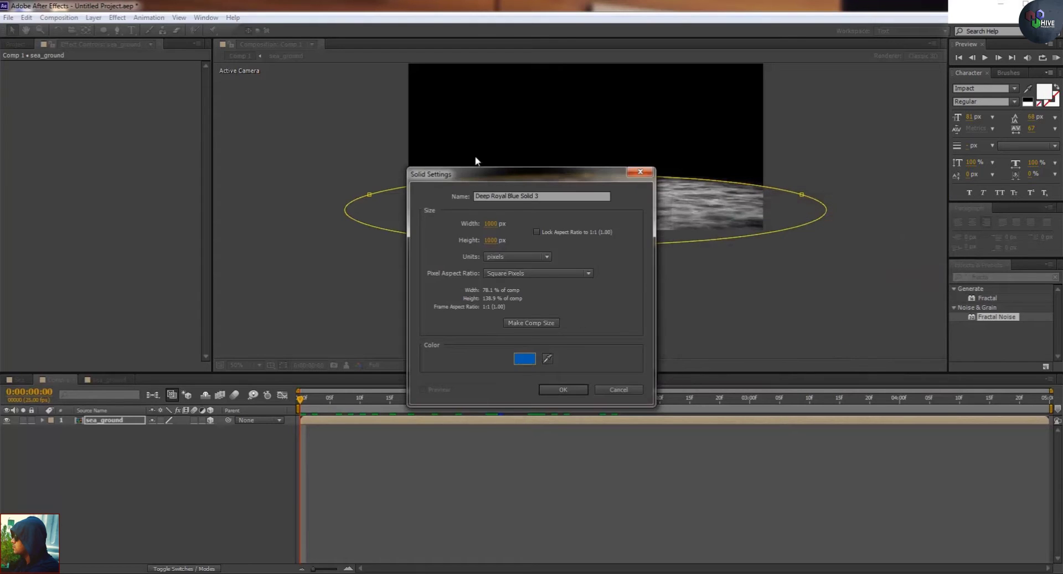
{"action": "left_click", "coordinate": [530, 322]}
{"action": "left_click", "coordinate": [562, 389]}
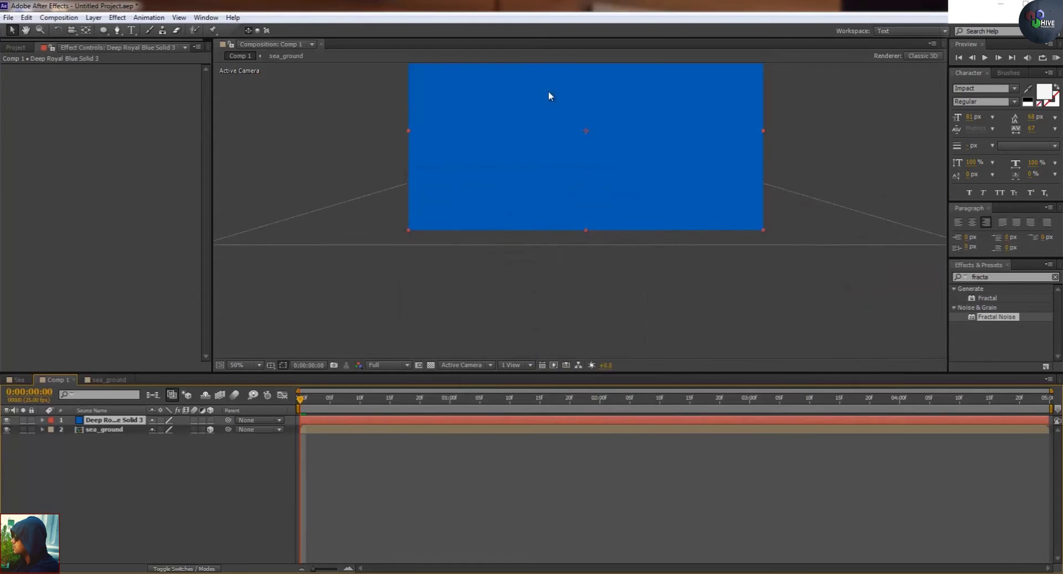
Set the blue solid's blend mode to Soft Light.
{"action": "scroll", "coordinate": [598, 346], "scroll_direction": "up", "scroll_amount": 3}
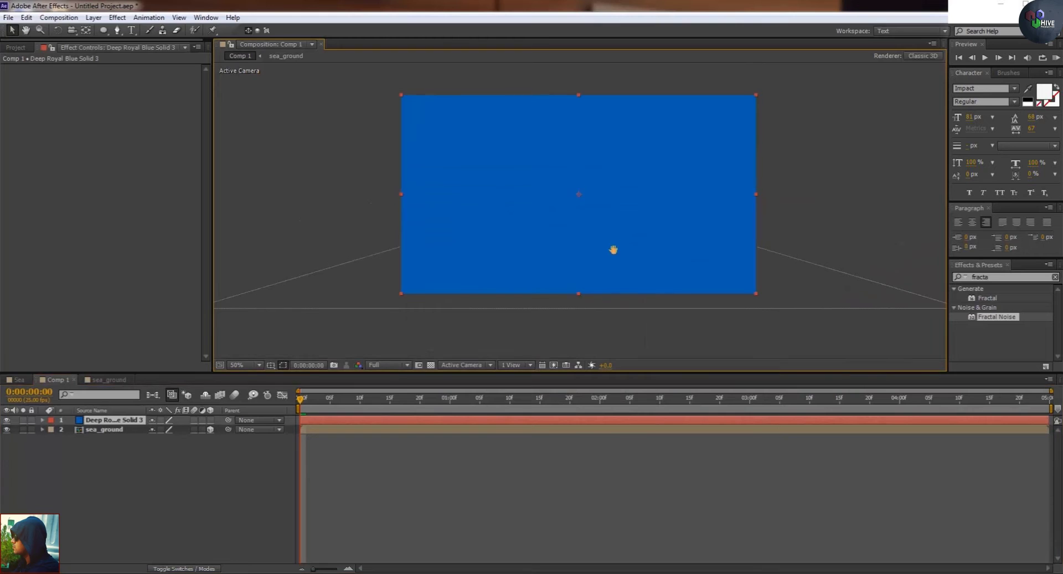
{"action": "left_click", "coordinate": [184, 569]}
{"action": "left_click", "coordinate": [157, 420]}
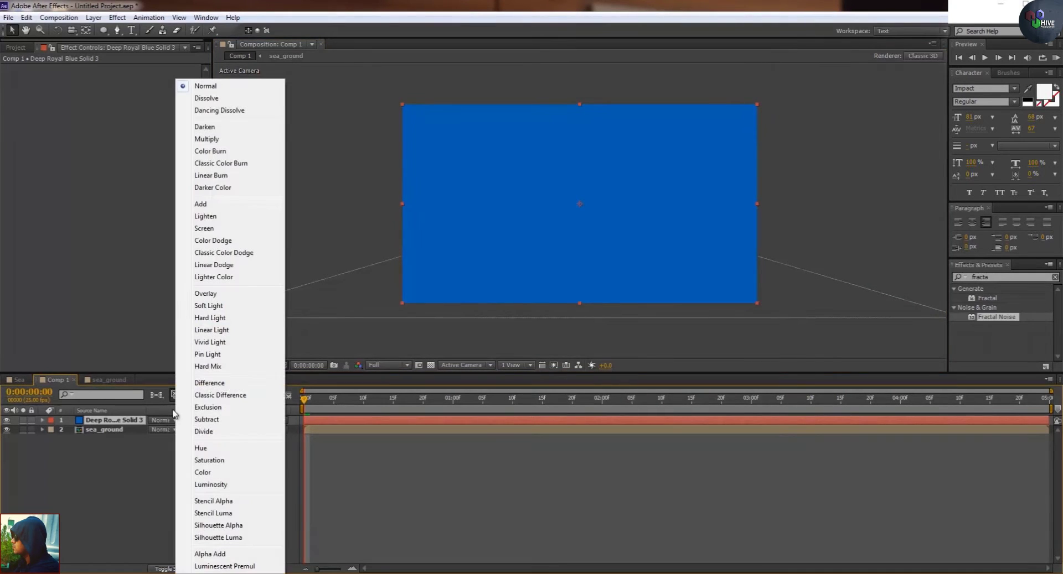
{"action": "left_click", "coordinate": [208, 306]}
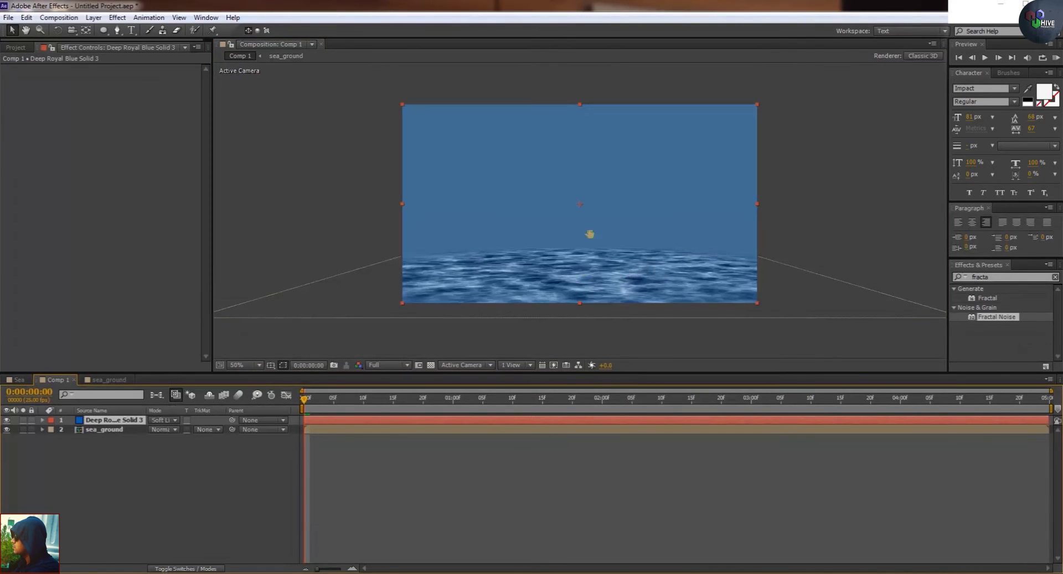
{"action": "scroll", "coordinate": [591, 232], "scroll_direction": "up", "scroll_amount": 2}
{"action": "scroll", "coordinate": [442, 255], "scroll_direction": "down", "scroll_amount": 2}
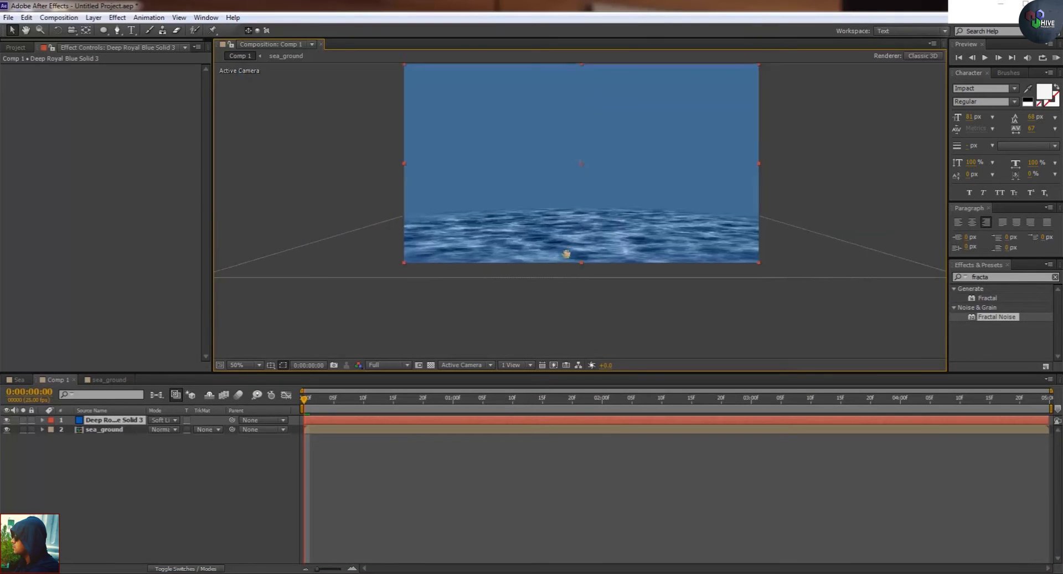
Apply CC Vector Blur to sea_ground and set its Amount to 11.
{"action": "left_click", "coordinate": [107, 430]}
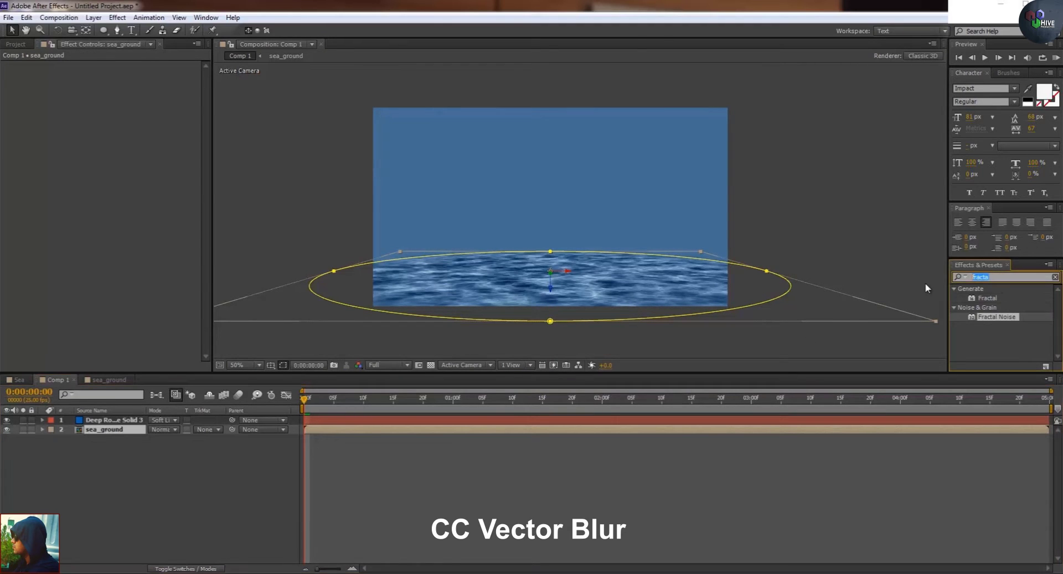
{"action": "type", "text": "vecti"}
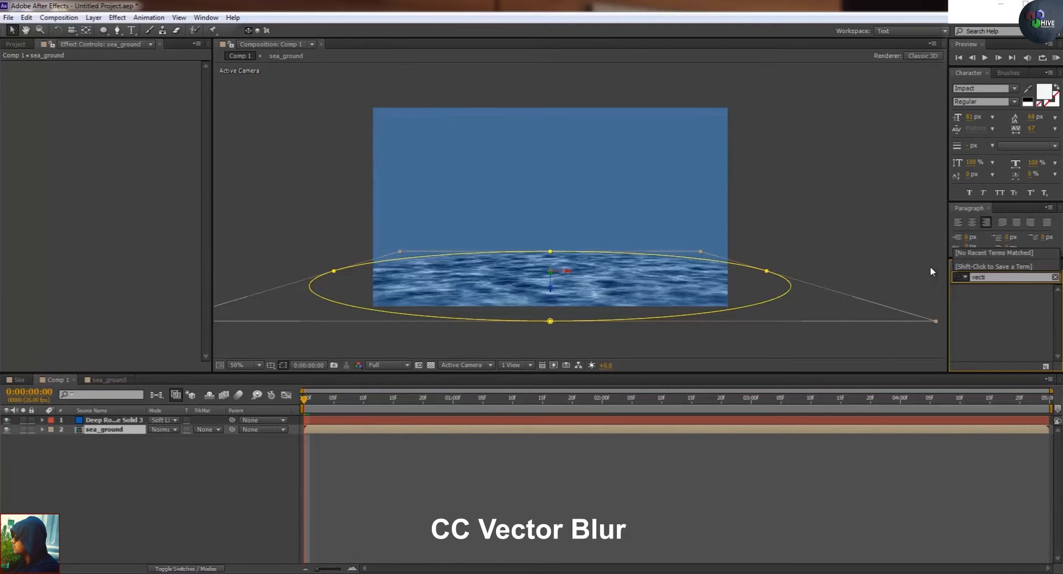
{"action": "key", "text": "BackSpace"}
{"action": "left_click_drag", "start_coordinate": [992, 298], "coordinate": [401, 431]}
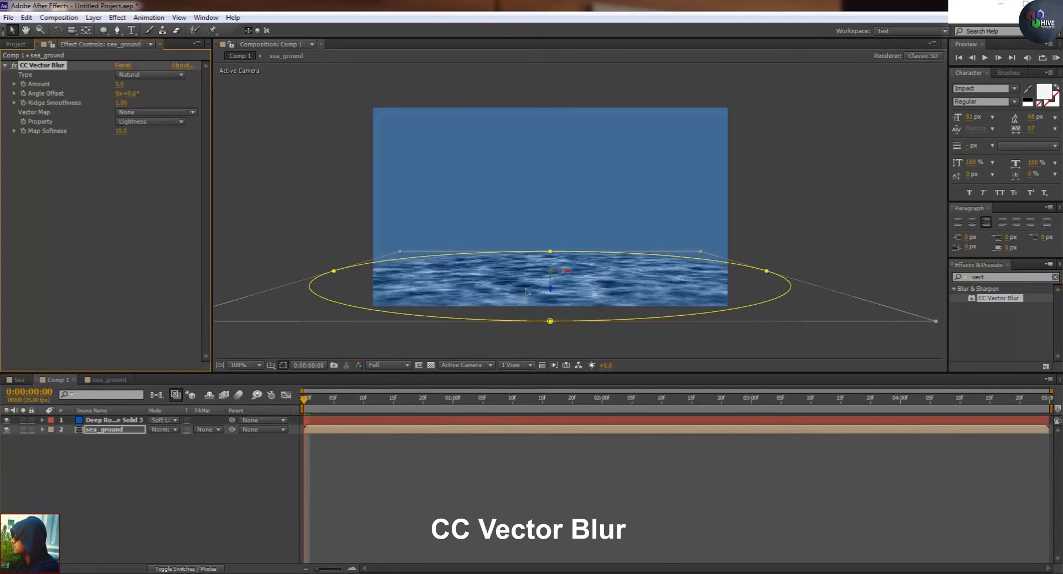
{"action": "scroll", "coordinate": [515, 299], "scroll_direction": "up", "scroll_amount": 2}
{"action": "left_click_drag", "start_coordinate": [550, 237], "coordinate": [573, 202]}
{"action": "left_click_drag", "start_coordinate": [120, 84], "coordinate": [146, 85]}
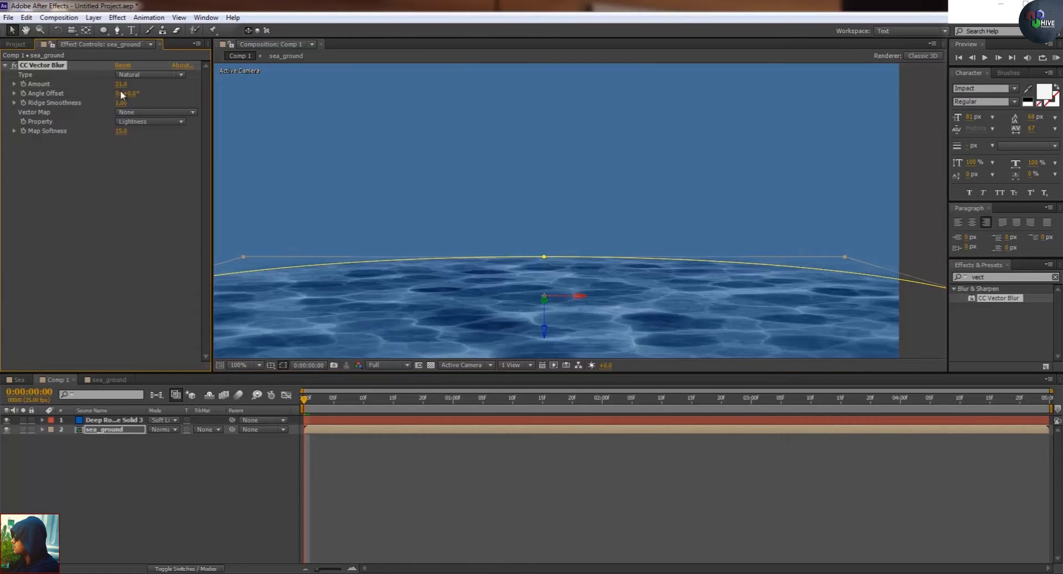
{"action": "left_click", "coordinate": [121, 84]}
{"action": "key", "text": "Return"}
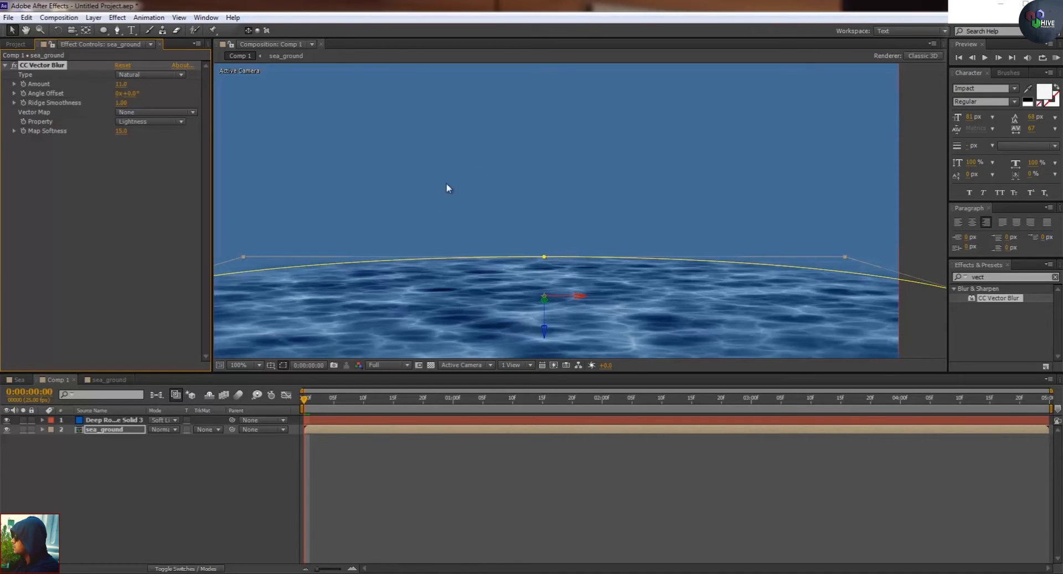
Preview the blurred water, then duplicate sea_ground and raise the copy to the frame's top.
{"action": "scroll", "coordinate": [592, 331], "scroll_direction": "down", "scroll_amount": 3}
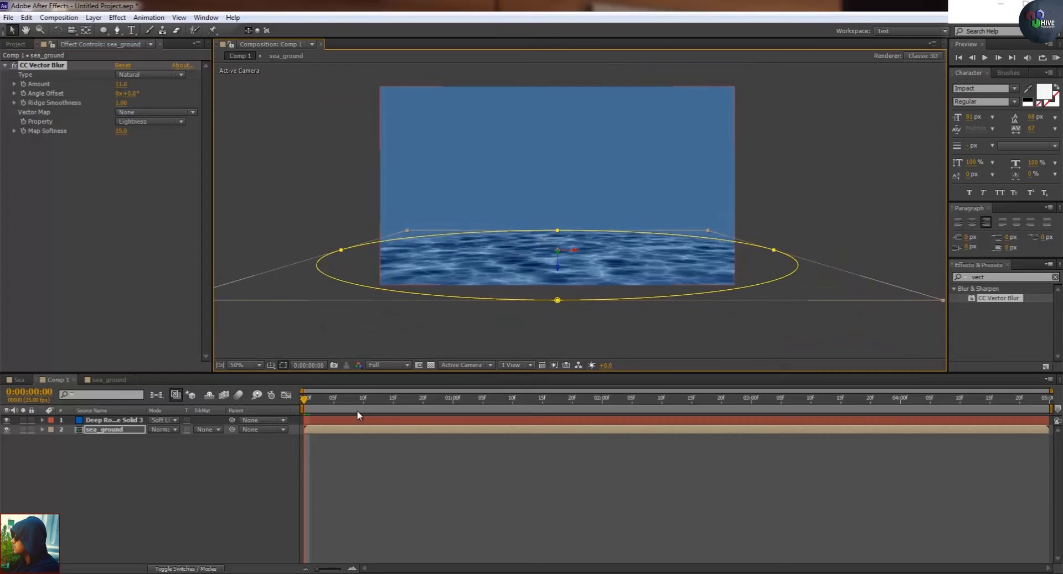
{"action": "key", "text": "space"}
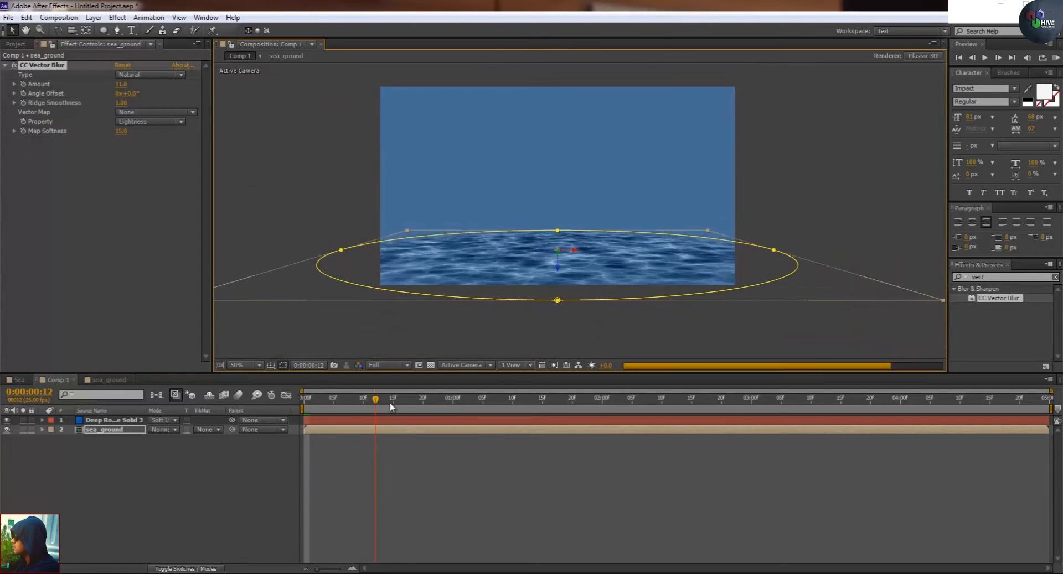
{"action": "key", "text": "space"}
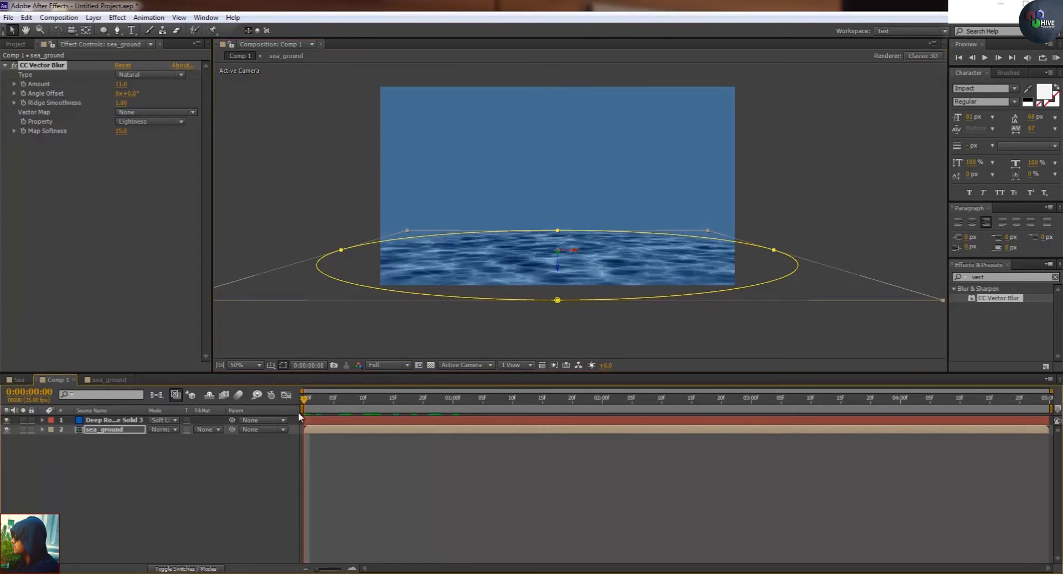
{"action": "left_click", "coordinate": [132, 456]}
{"action": "left_click", "coordinate": [111, 430]}
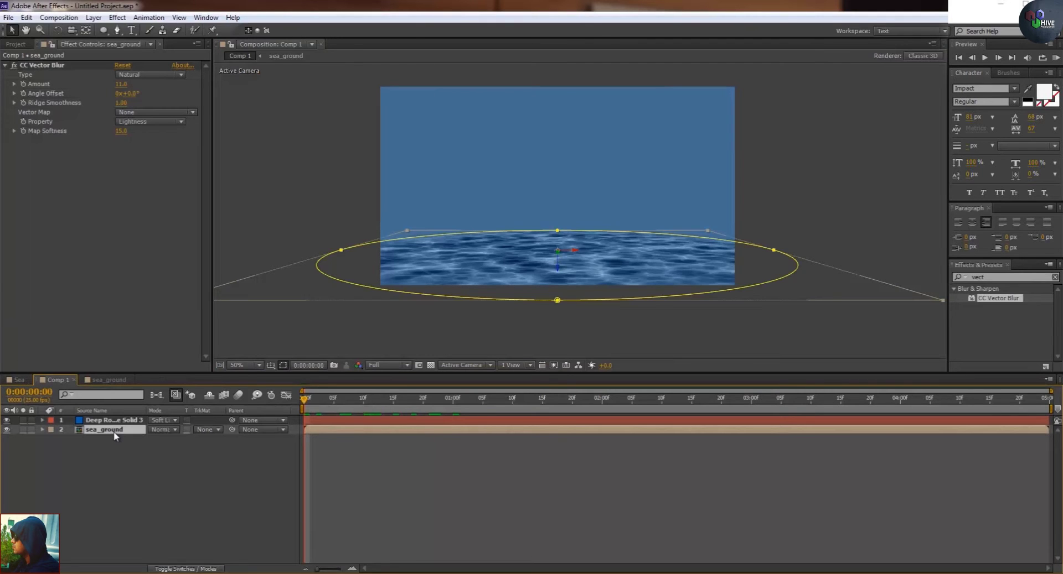
{"action": "key", "text": "ctrl+d"}
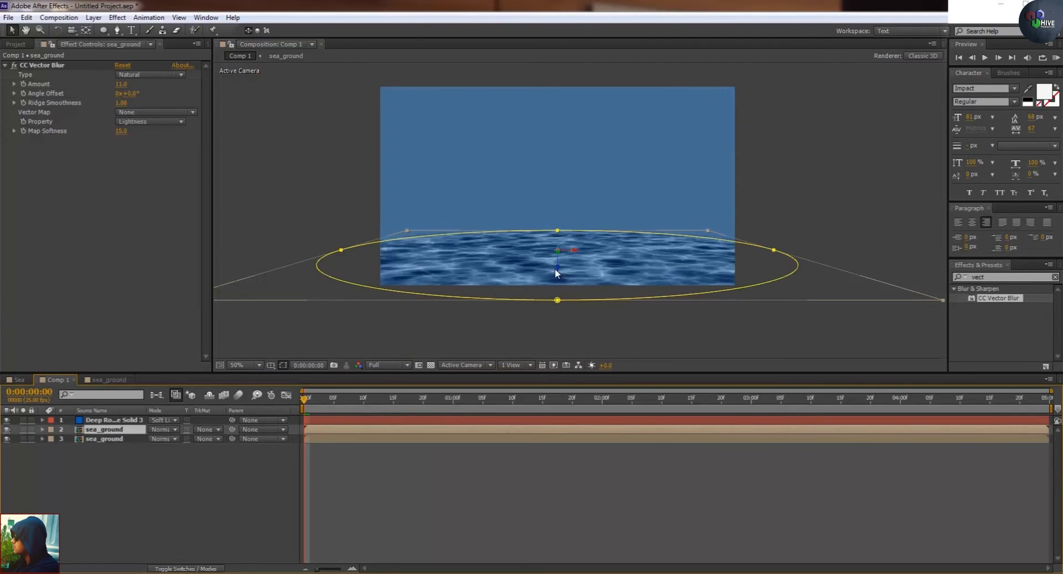
{"action": "left_click_drag", "start_coordinate": [557, 271], "coordinate": [552, 122]}
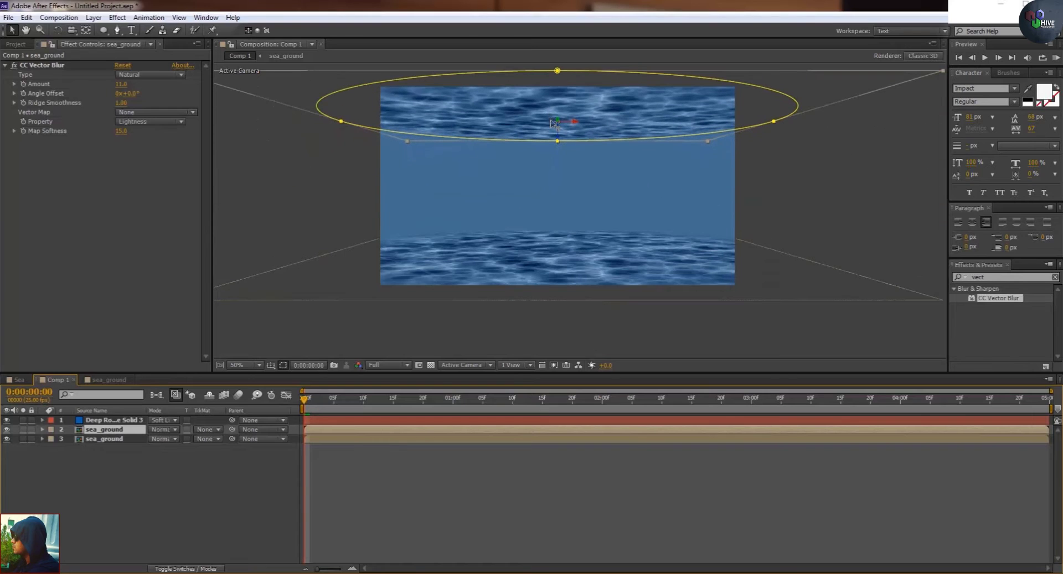
Delete CC Vector Blur from the upper water copy.
{"action": "left_click", "coordinate": [90, 432]}
{"action": "left_click", "coordinate": [29, 66]}
{"action": "key", "text": "Delete"}
{"action": "left_click", "coordinate": [90, 430]}
{"action": "left_click", "coordinate": [59, 17]}
Pre-compose the upper water copy into a composition named Sea_level.
{"action": "mouse_move", "coordinate": [93, 17]}
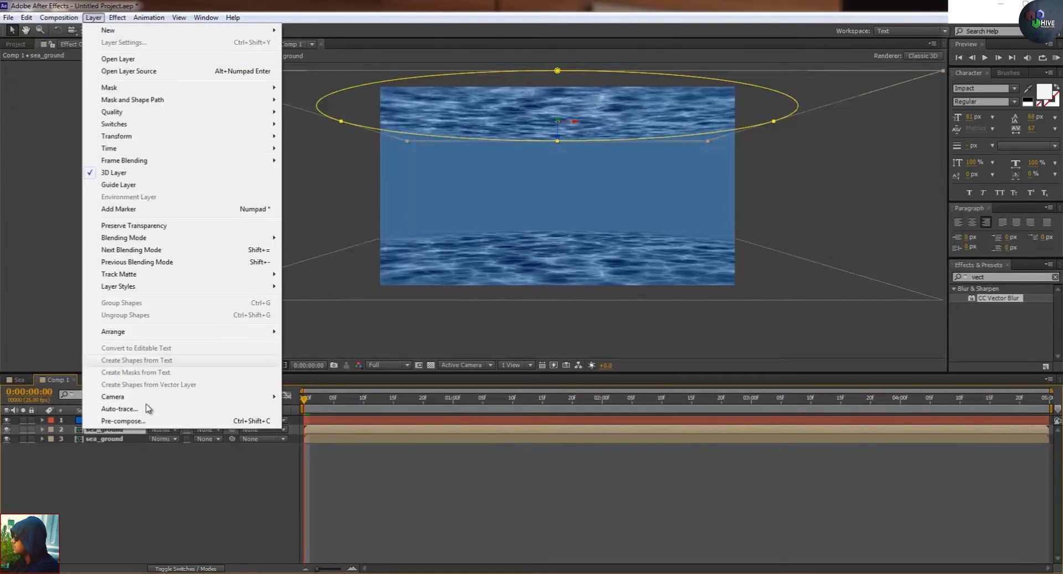
{"action": "left_click", "coordinate": [145, 427]}
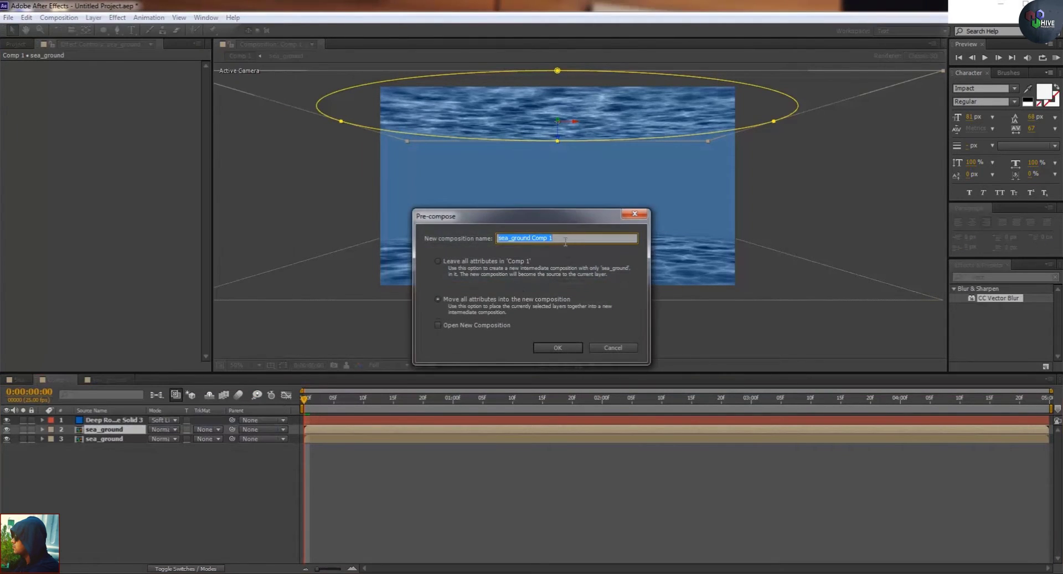
{"action": "type", "text": "Sea_level"}
{"action": "key", "text": "Return"}
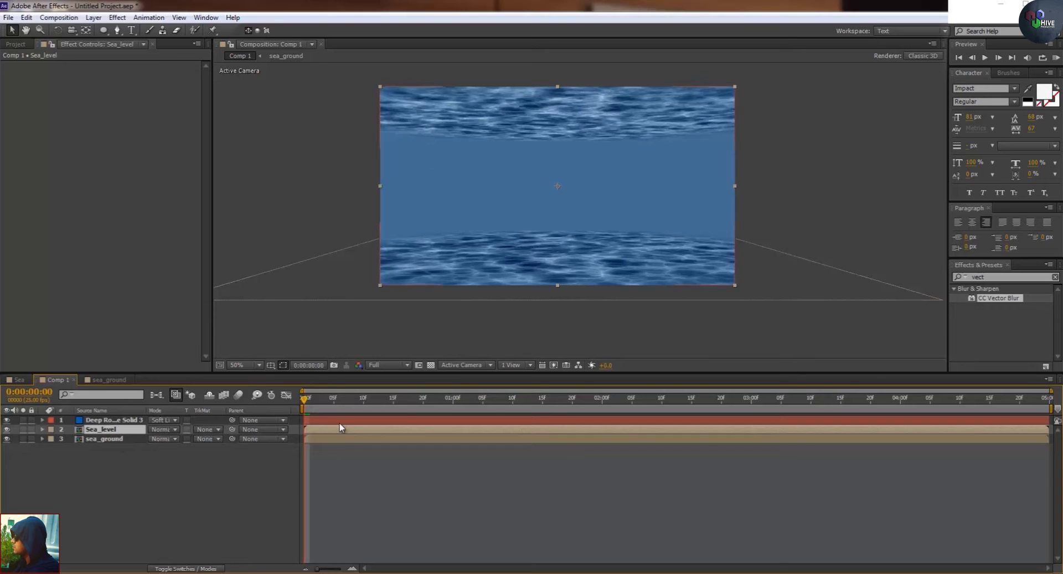
Turn on the 3D Layer switch for Sea_level.
{"action": "left_click", "coordinate": [324, 526]}
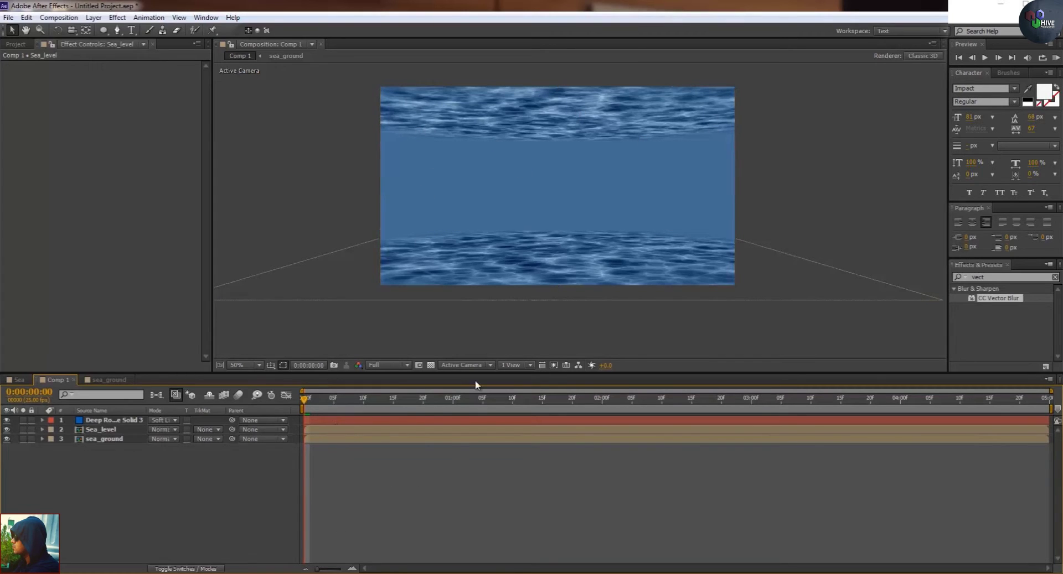
{"action": "left_click", "coordinate": [398, 430]}
{"action": "key", "text": "comma"}
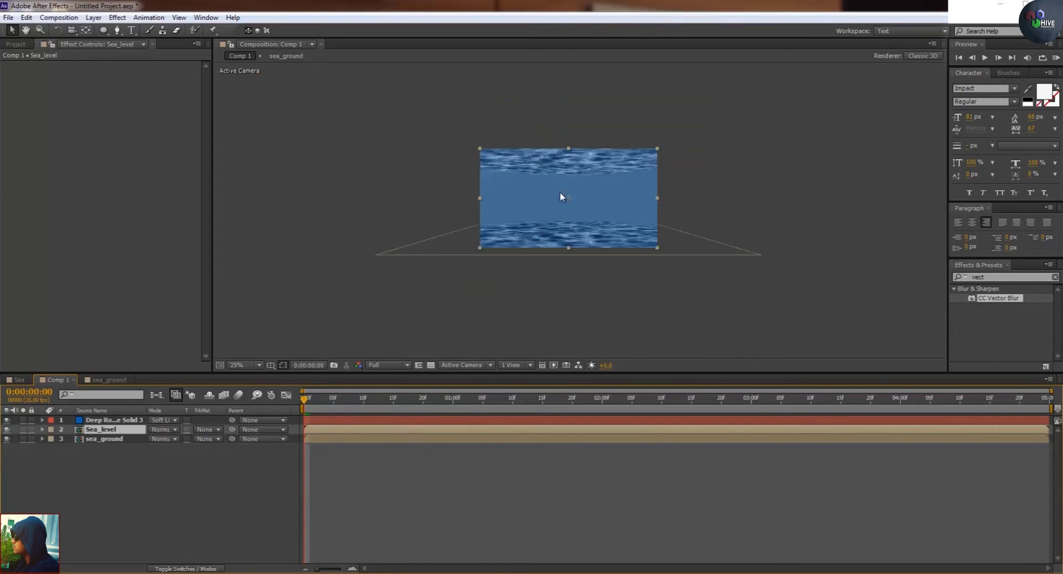
{"action": "left_click", "coordinate": [186, 569]}
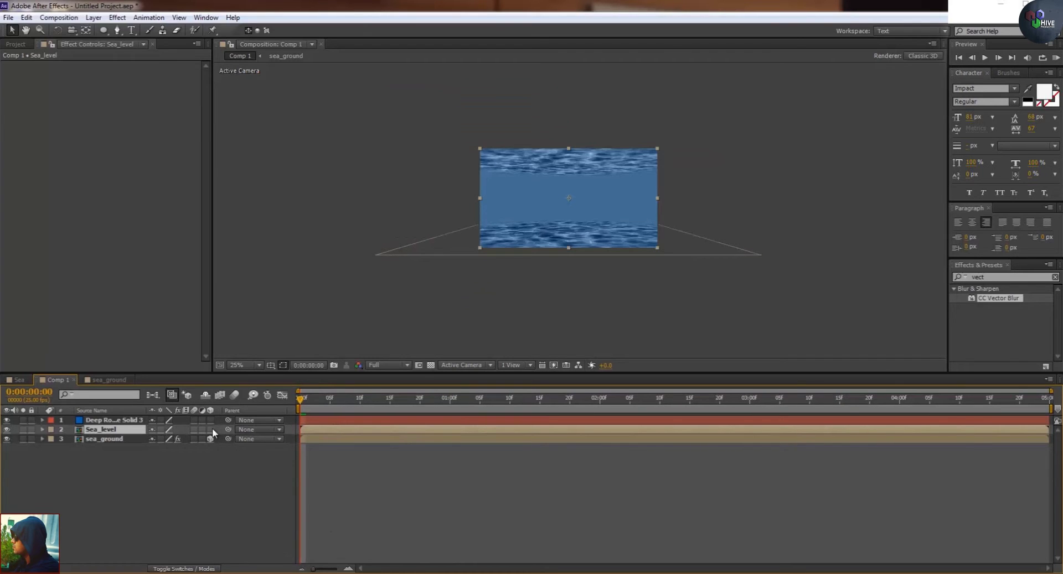
{"action": "left_click", "coordinate": [211, 430]}
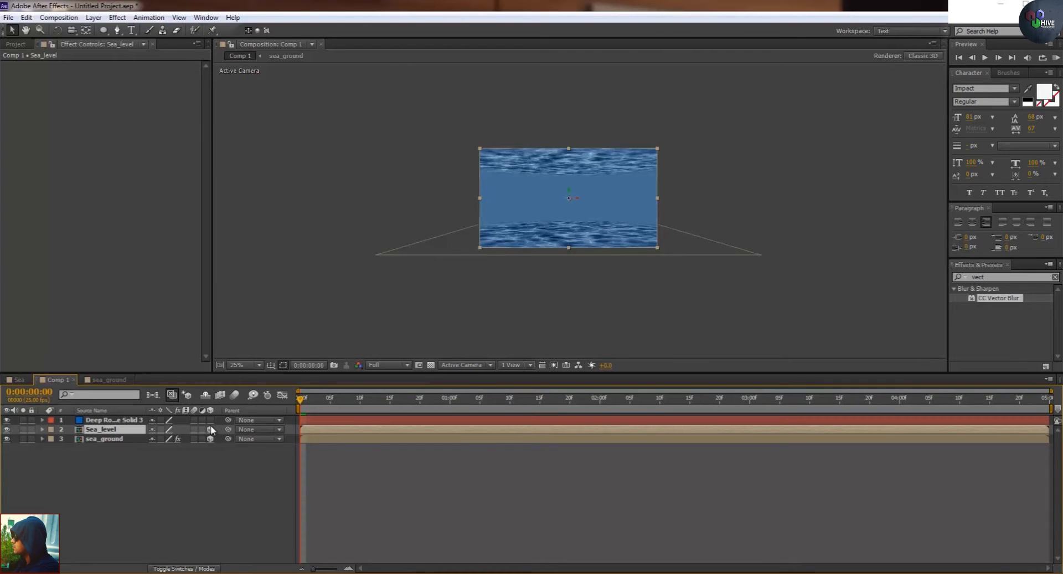
{"action": "left_click", "coordinate": [244, 470]}
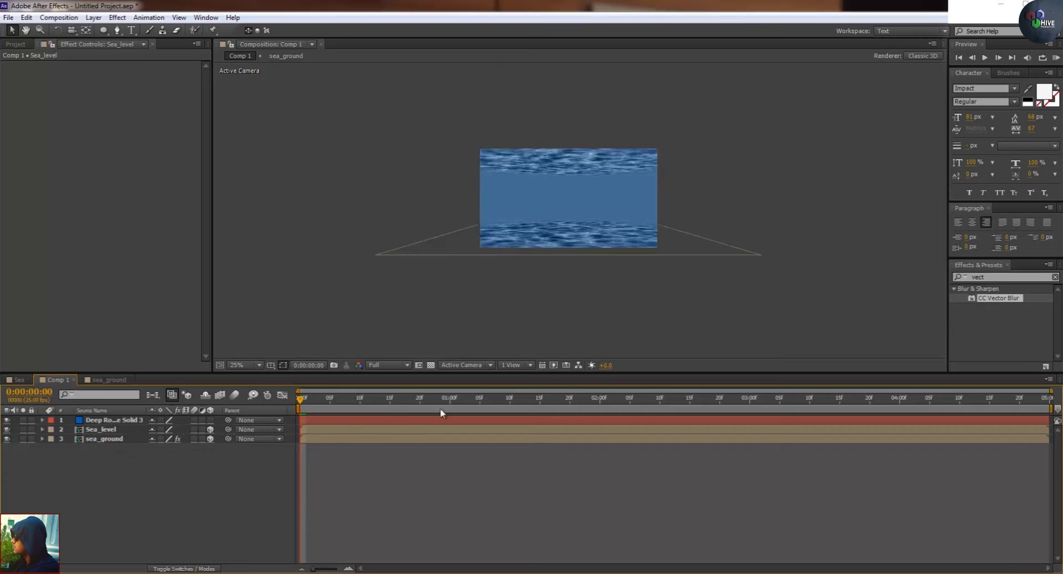
{"action": "scroll", "coordinate": [532, 268], "scroll_direction": "up", "scroll_amount": 5}
{"action": "scroll", "coordinate": [587, 248], "scroll_direction": "down", "scroll_amount": 3}
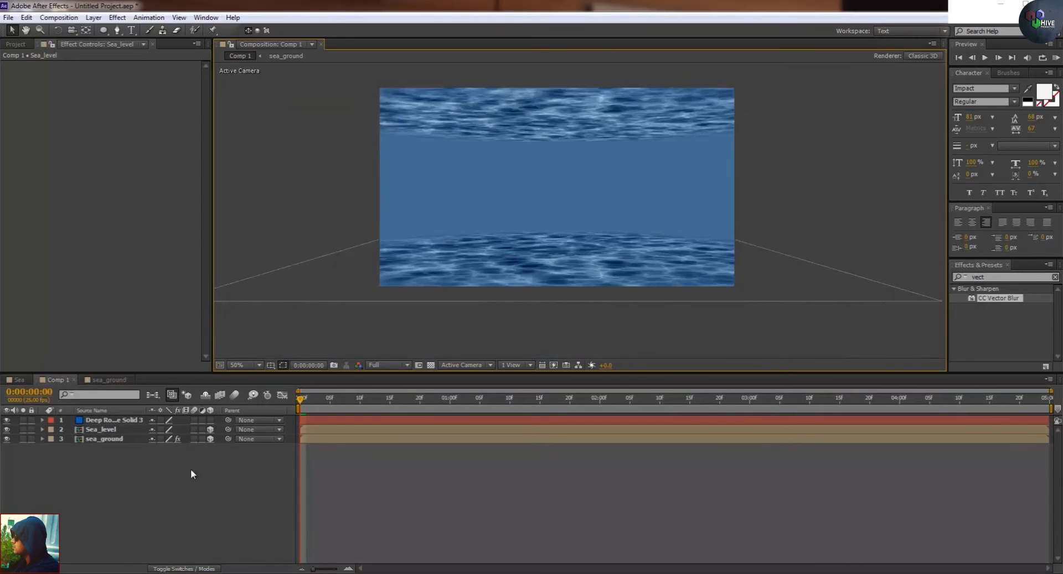
Add clouds-background.jpg from the Project panel as a layer in Comp 1.
{"action": "left_click", "coordinate": [18, 48]}
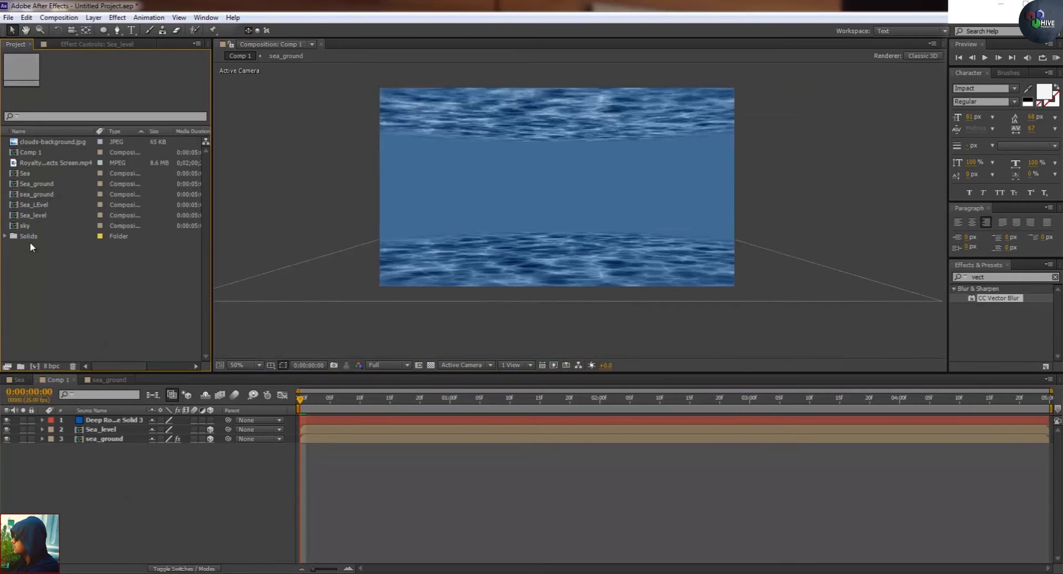
{"action": "left_click_drag", "start_coordinate": [28, 141], "coordinate": [131, 412]}
{"action": "left_click", "coordinate": [105, 437]}
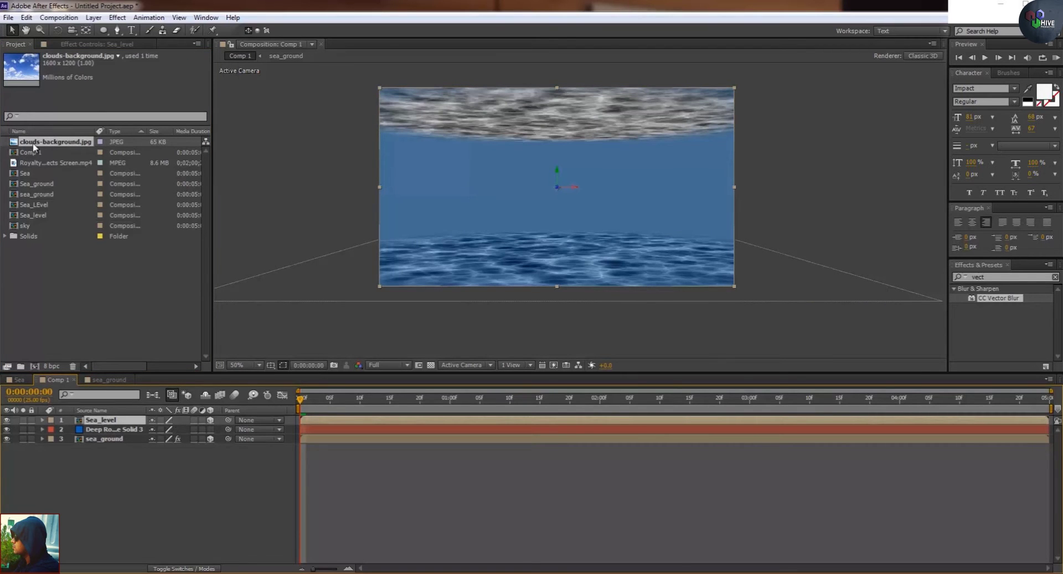
{"action": "left_click_drag", "start_coordinate": [34, 145], "coordinate": [100, 419]}
{"action": "scroll", "coordinate": [593, 175], "scroll_direction": "down", "scroll_amount": 2}
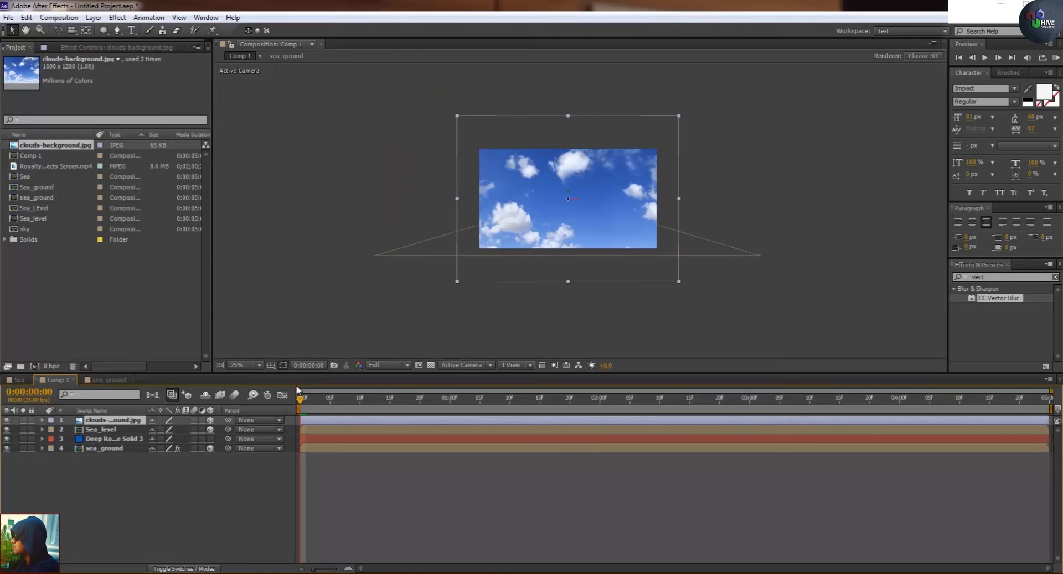
{"action": "scroll", "coordinate": [572, 205], "scroll_direction": "up", "scroll_amount": 2}
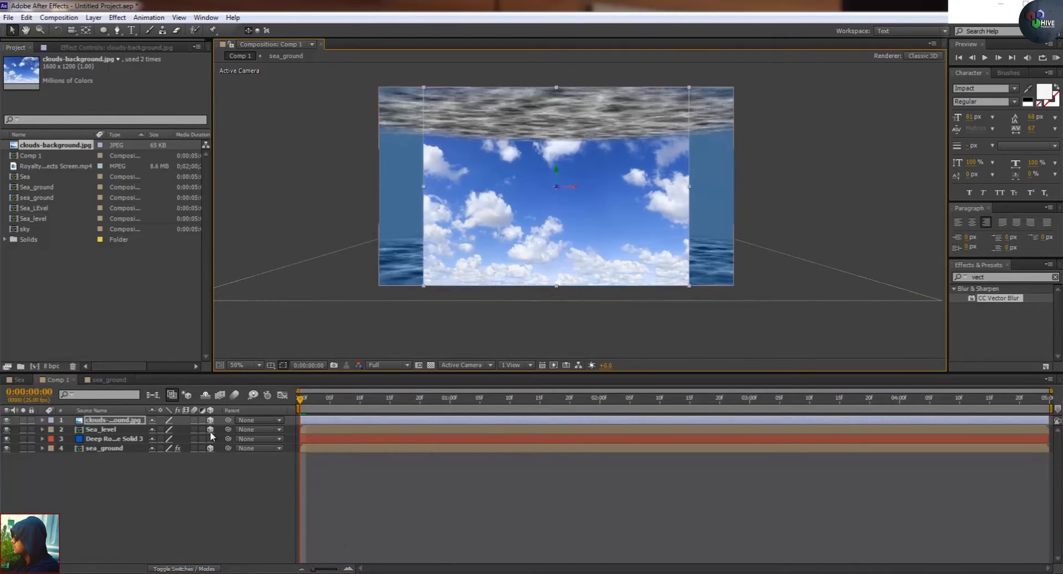
Push the clouds image back, enlarge it to fill the frame, and raise it above the sea.
{"action": "left_click_drag", "start_coordinate": [557, 189], "coordinate": [578, 248]}
{"action": "left_click_drag", "start_coordinate": [556, 383], "coordinate": [558, 404]}
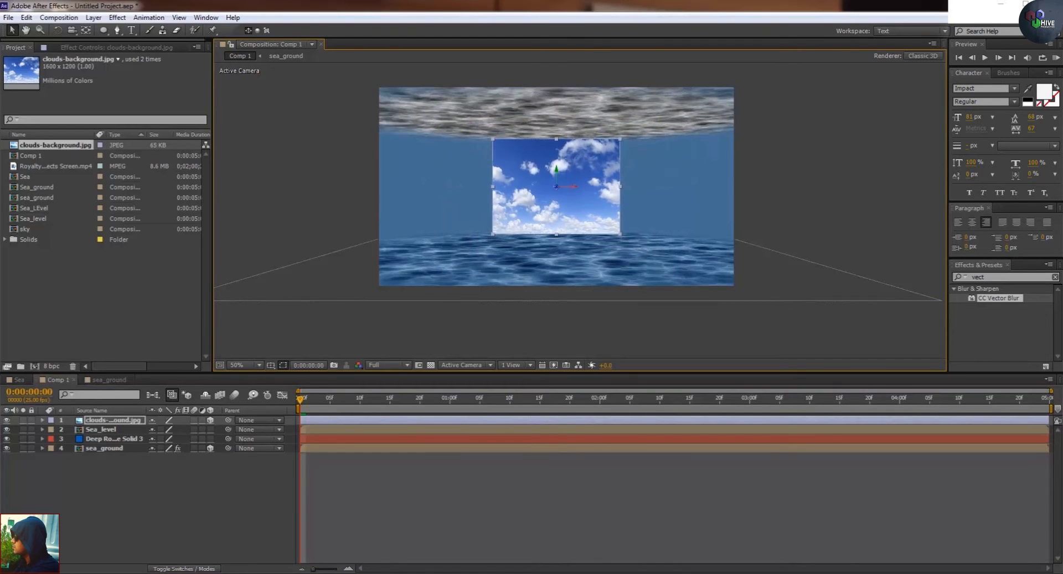
{"action": "left_click_drag", "start_coordinate": [621, 143], "coordinate": [735, 82]}
{"action": "left_click_drag", "start_coordinate": [556, 170], "coordinate": [554, 133]}
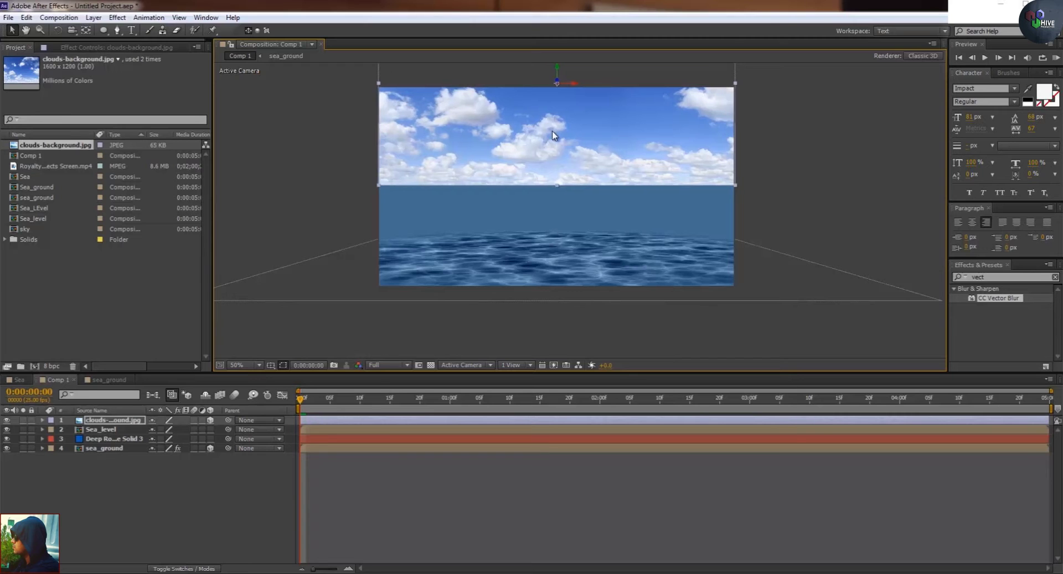
{"action": "left_click", "coordinate": [105, 425]}
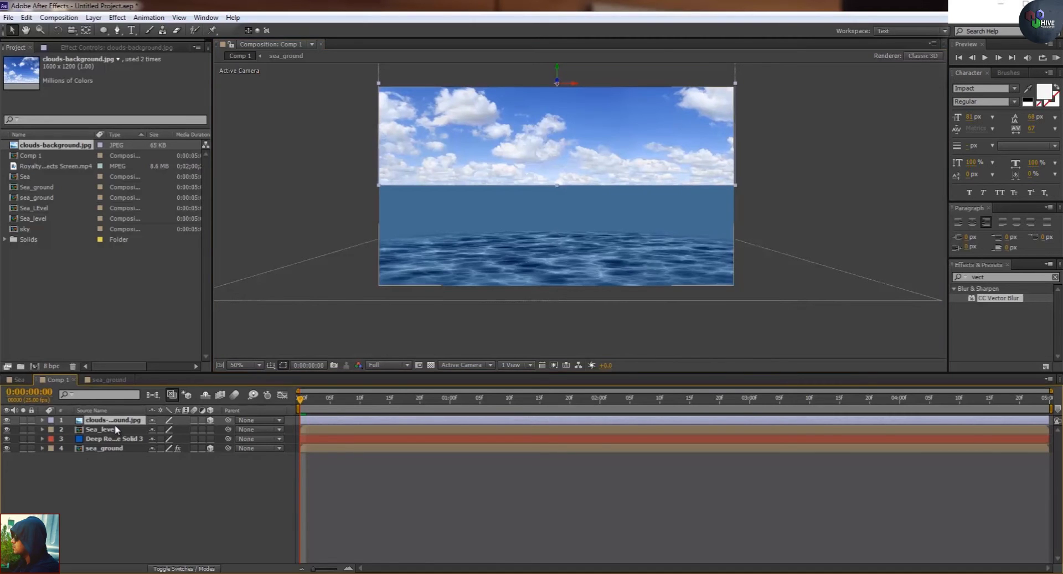
{"action": "key", "text": "ctrl+shift+c"}
Pre-compose the clouds layer into a composition named sky.
{"action": "left_click", "coordinate": [605, 347]}
{"action": "left_click", "coordinate": [102, 18]}
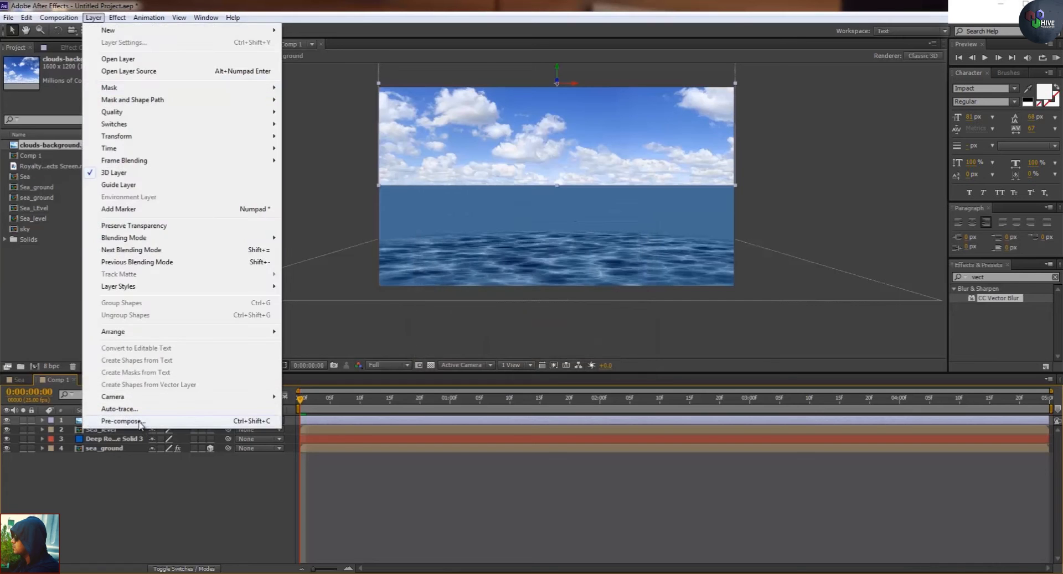
{"action": "left_click", "coordinate": [138, 419]}
{"action": "type", "text": "sky"}
{"action": "key", "text": "Return"}
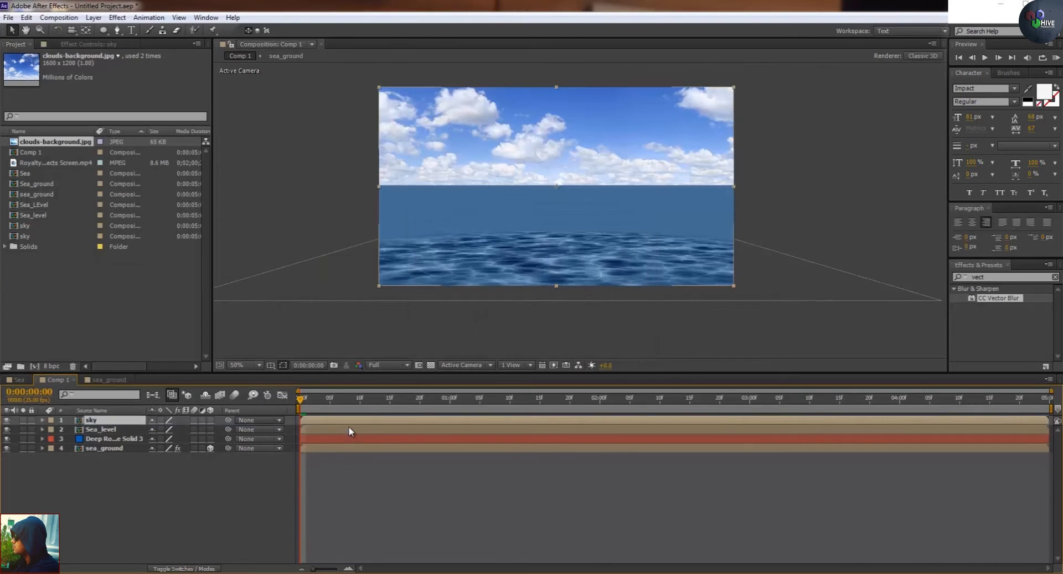
Make the sky layer 3D, move it below Sea_level, and raise it slightly.
{"action": "left_click", "coordinate": [209, 421]}
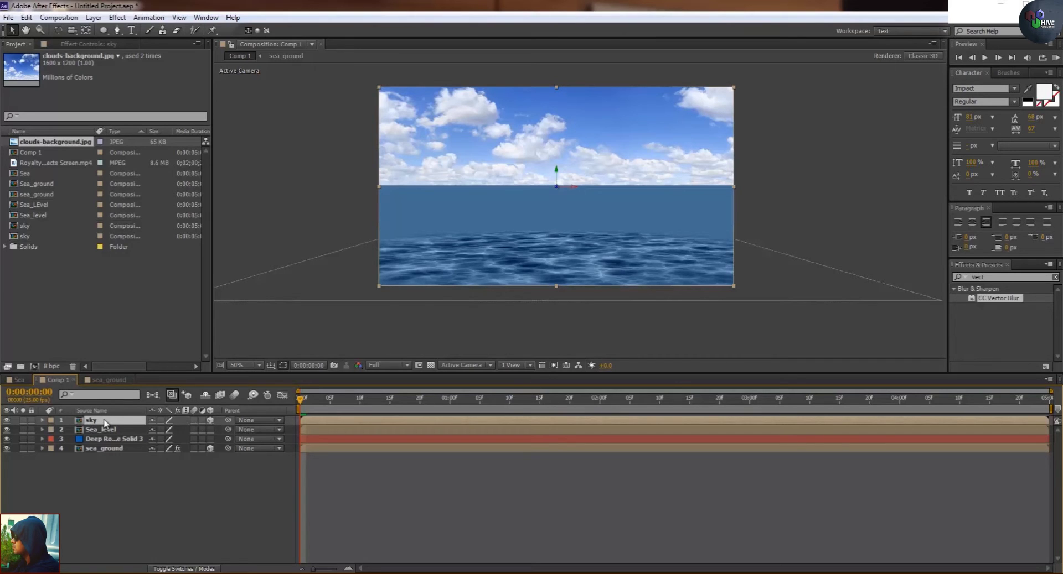
{"action": "left_click_drag", "start_coordinate": [105, 421], "coordinate": [111, 438]}
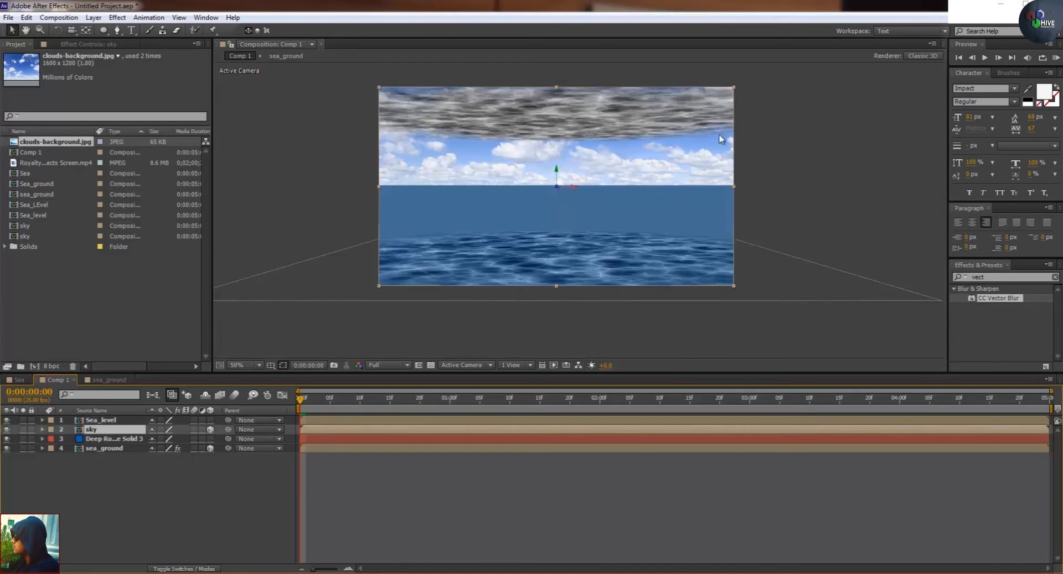
{"action": "left_click_drag", "start_coordinate": [560, 175], "coordinate": [559, 163]}
{"action": "left_click", "coordinate": [194, 569]}
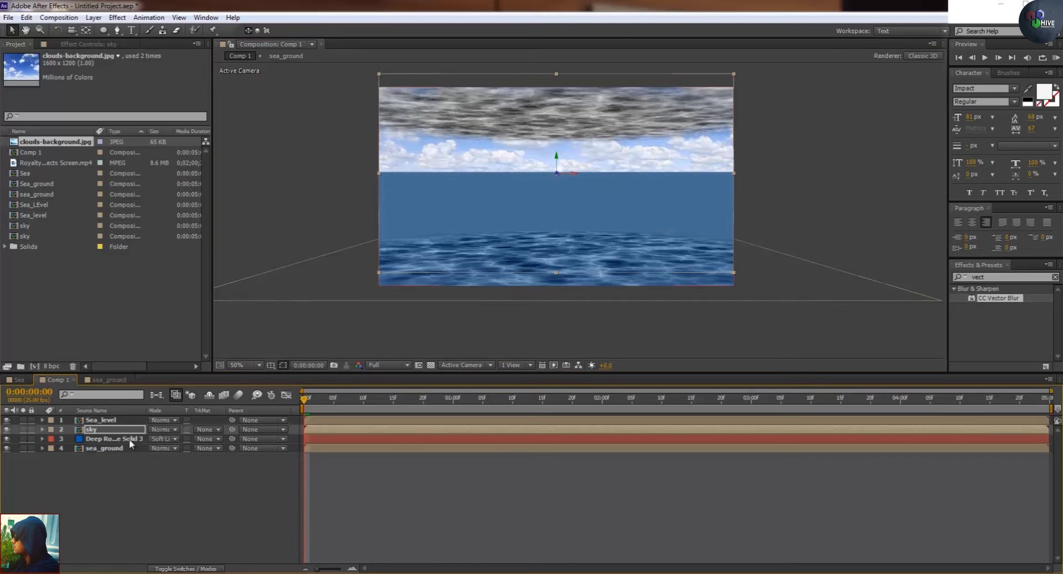
Give the sky layer Sea_level's alpha as its track matte and apply CC Glass.
{"action": "left_click", "coordinate": [209, 430]}
{"action": "left_click", "coordinate": [230, 459]}
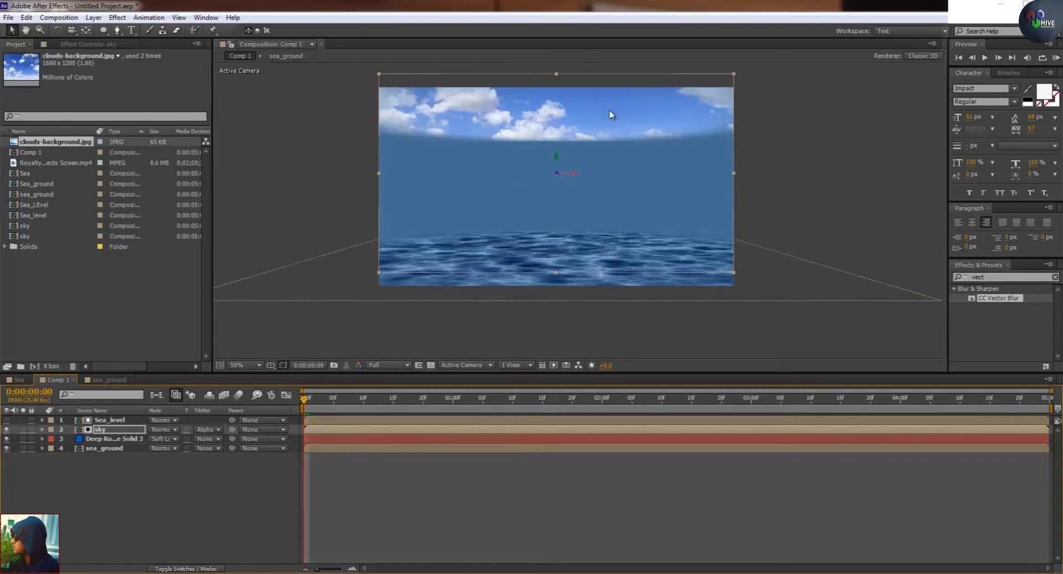
{"action": "left_click", "coordinate": [1032, 277]}
{"action": "type", "text": "glass"}
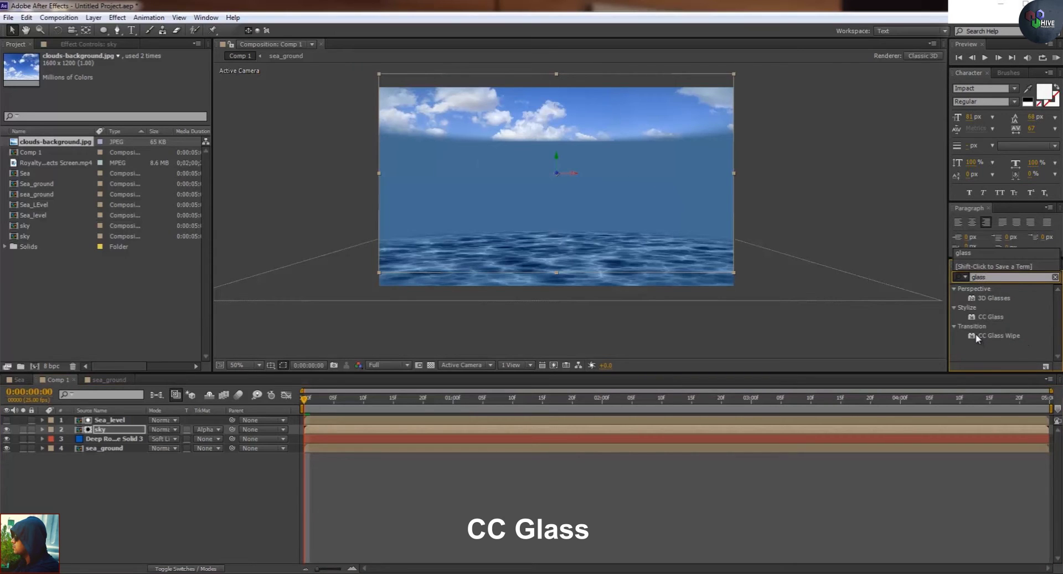
{"action": "left_click_drag", "start_coordinate": [989, 317], "coordinate": [409, 423]}
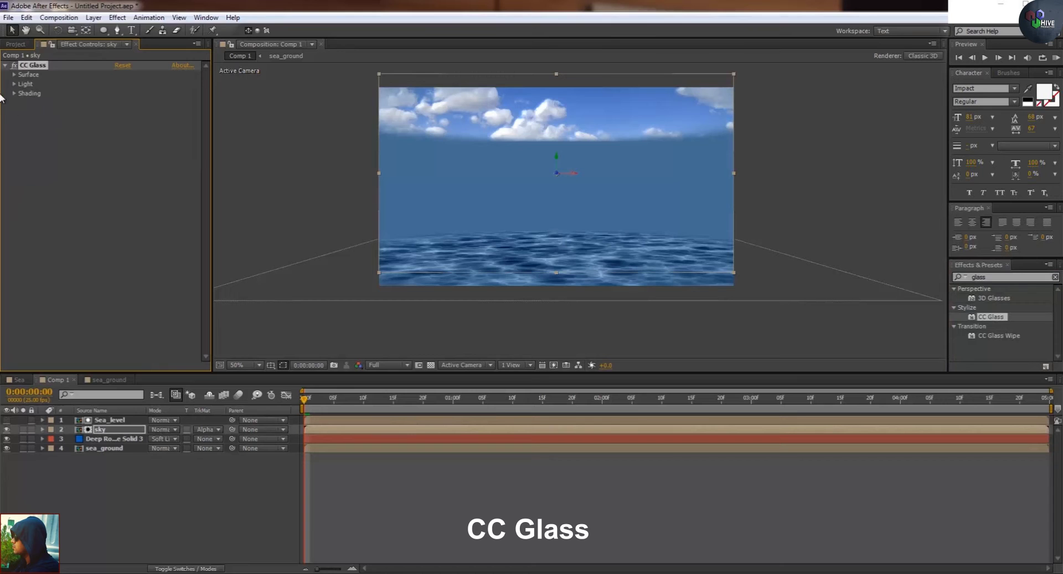
Set CC Glass bump map to Sea_level, Softness 6.2 and Displacement 400.
{"action": "left_click", "coordinate": [11, 74]}
{"action": "left_click", "coordinate": [14, 75]}
{"action": "left_click", "coordinate": [141, 84]}
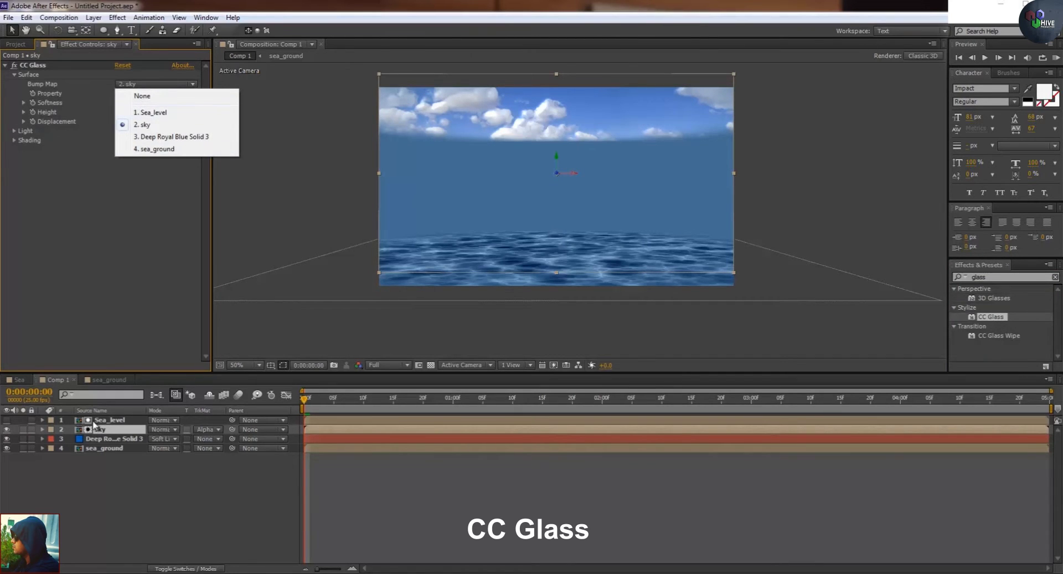
{"action": "left_click", "coordinate": [141, 114]}
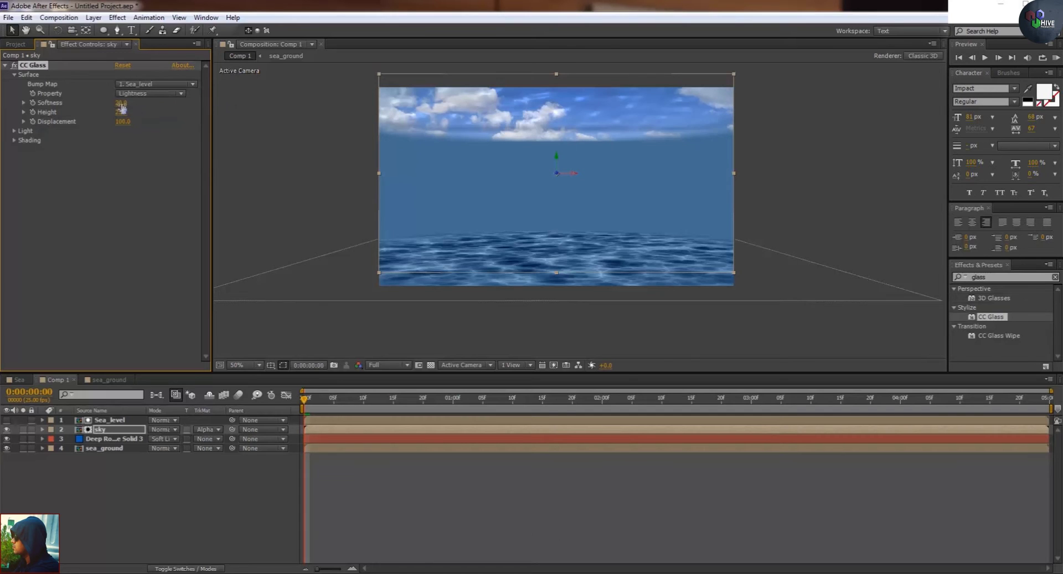
{"action": "left_click", "coordinate": [121, 103]}
{"action": "type", "text": "6.2"}
{"action": "key", "text": "Return"}
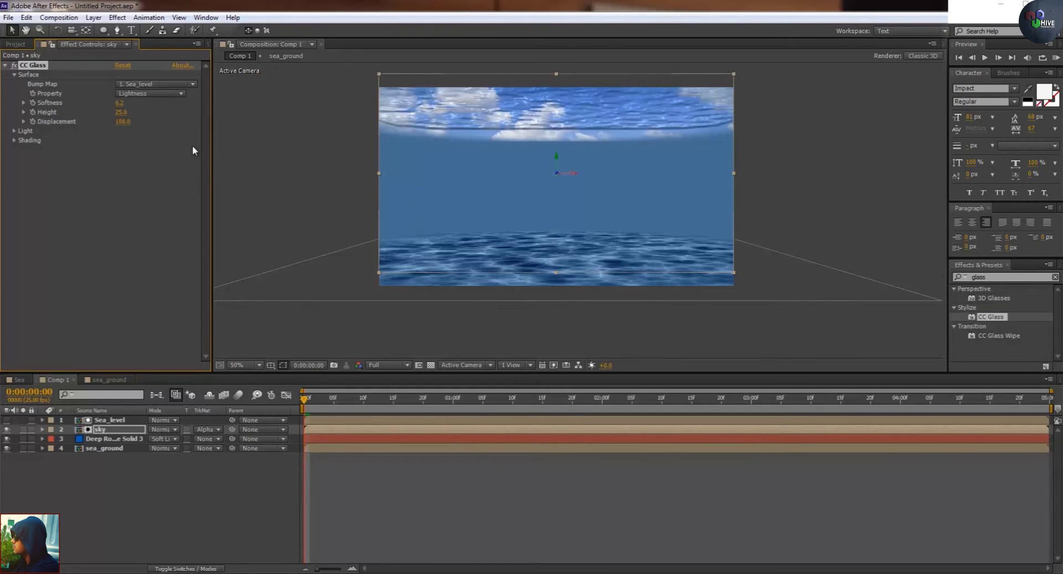
{"action": "left_click", "coordinate": [122, 123]}
{"action": "type", "text": "400"}
{"action": "key", "text": "Return"}
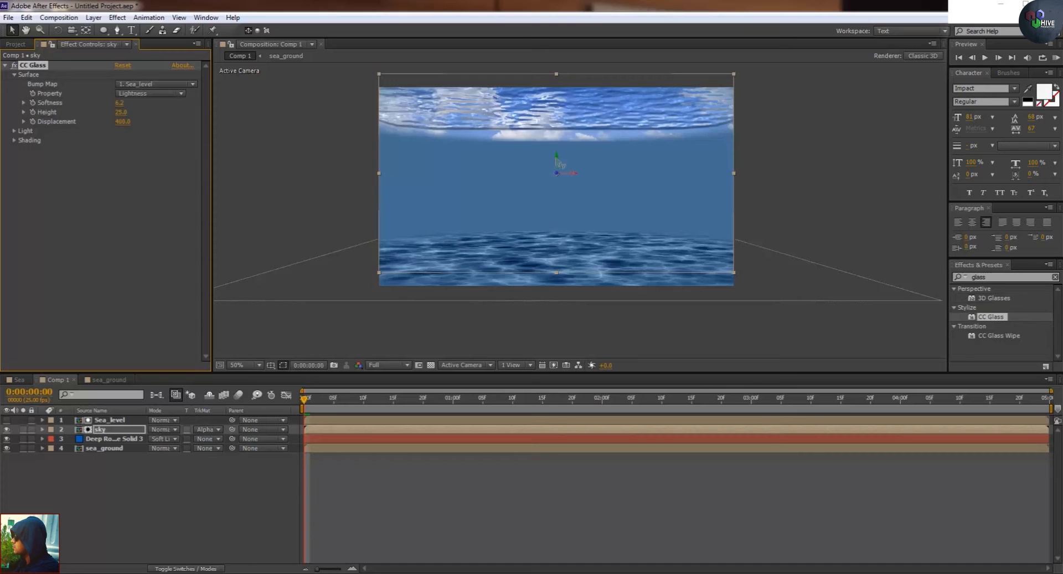
Lower the sky layer slightly and raise the CC Glass Displacement to 480.
{"action": "left_click_drag", "start_coordinate": [559, 163], "coordinate": [559, 178]}
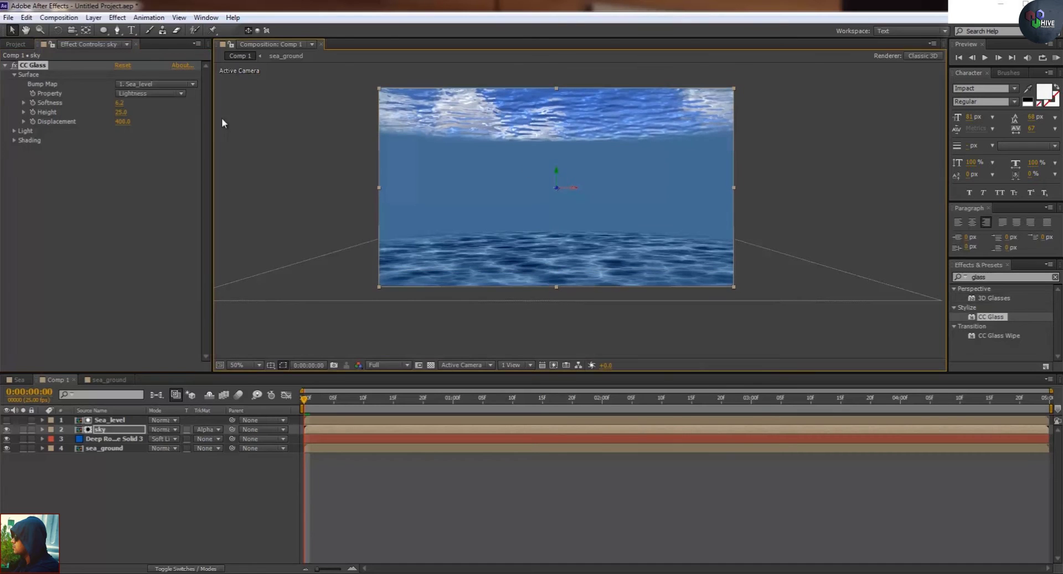
{"action": "left_click", "coordinate": [121, 123]}
{"action": "type", "text": "480"}
{"action": "key", "text": "Return"}
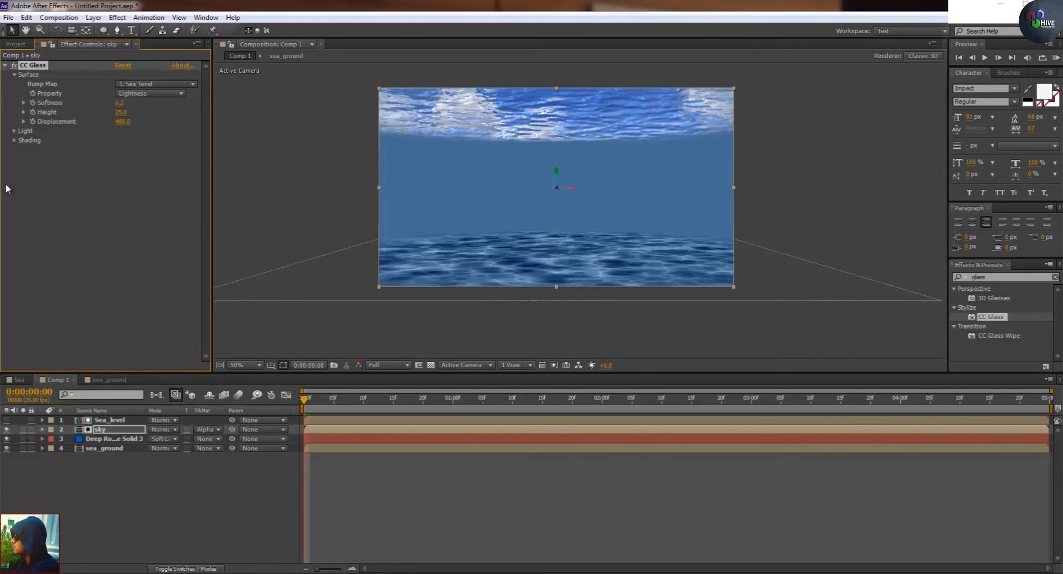
Set the CC Glass shading Metal to 0 and Roughness to 0.020.
{"action": "left_click", "coordinate": [14, 140]}
{"action": "left_click_drag", "start_coordinate": [122, 188], "coordinate": [76, 191]}
{"action": "left_click", "coordinate": [121, 179]}
{"action": "type", "text": "20"}
{"action": "key", "text": "Return"}
{"action": "scroll", "coordinate": [639, 193], "scroll_direction": "up", "scroll_amount": 2}
{"action": "scroll", "coordinate": [633, 258], "scroll_direction": "down", "scroll_amount": 2}
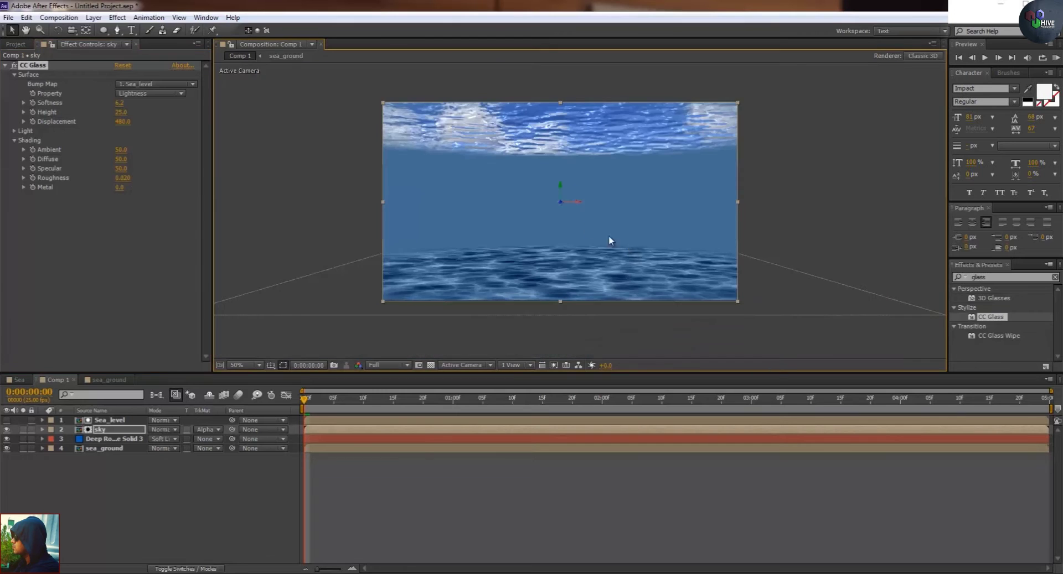
Enlarge the sea_ground floor and raise it higher in the scene.
{"action": "left_click", "coordinate": [554, 267]}
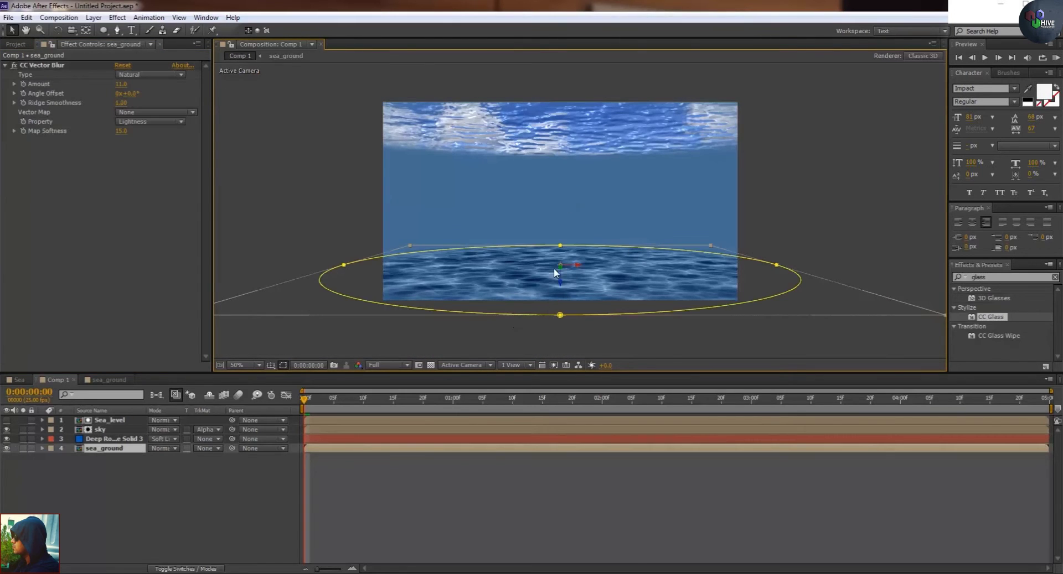
{"action": "left_click_drag", "start_coordinate": [560, 285], "coordinate": [563, 288]}
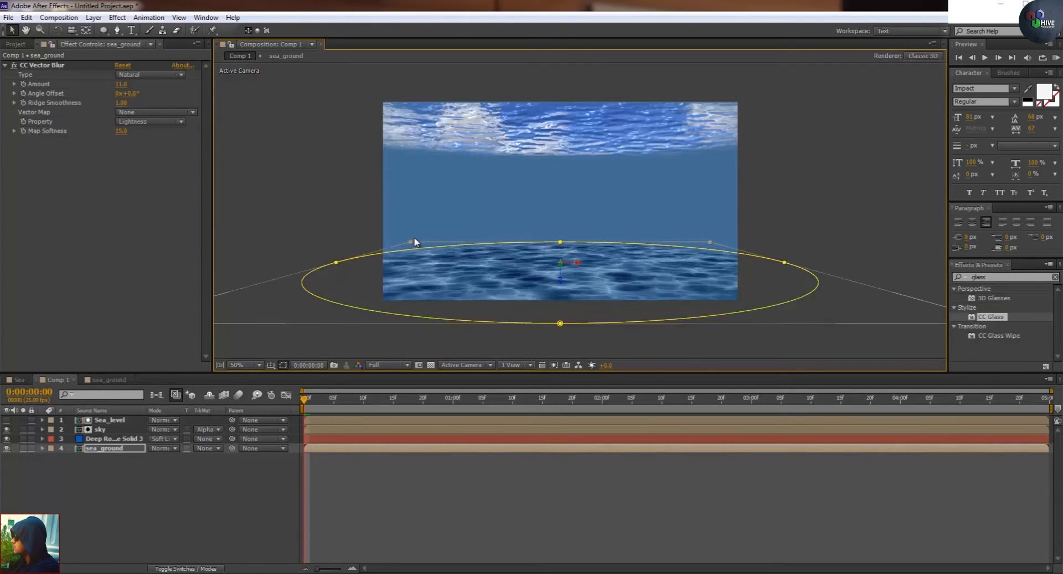
{"action": "left_click_drag", "start_coordinate": [410, 244], "coordinate": [413, 238]}
{"action": "left_click_drag", "start_coordinate": [559, 282], "coordinate": [547, 169]}
{"action": "left_click", "coordinate": [851, 172]}
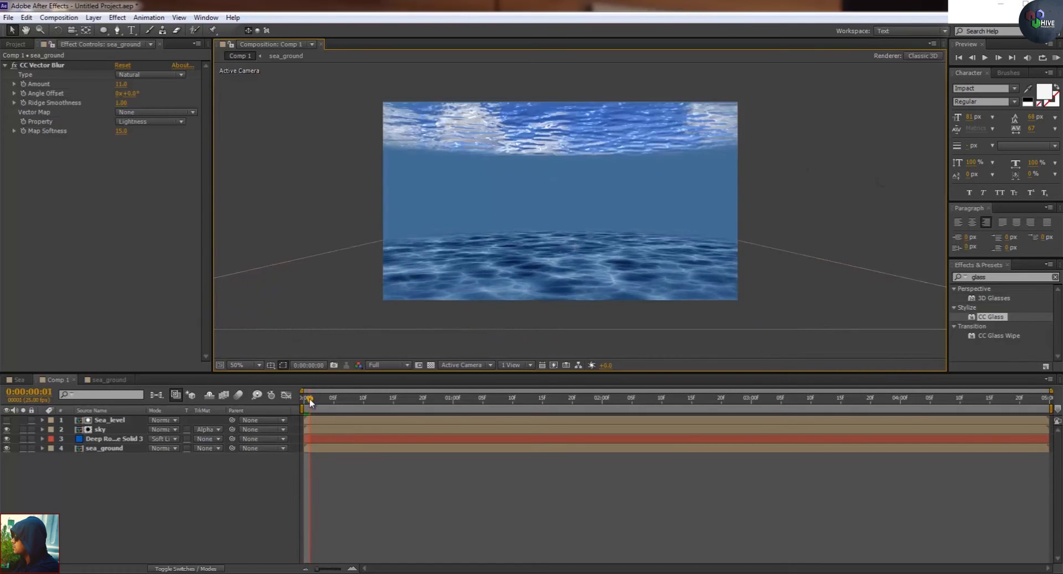
{"action": "mouse_move", "coordinate": [304, 399]}
{"action": "left_mouse_down"}
{"action": "mouse_move", "coordinate": [333, 400]}
{"action": "mouse_move", "coordinate": [304, 404]}
{"action": "left_mouse_up"}
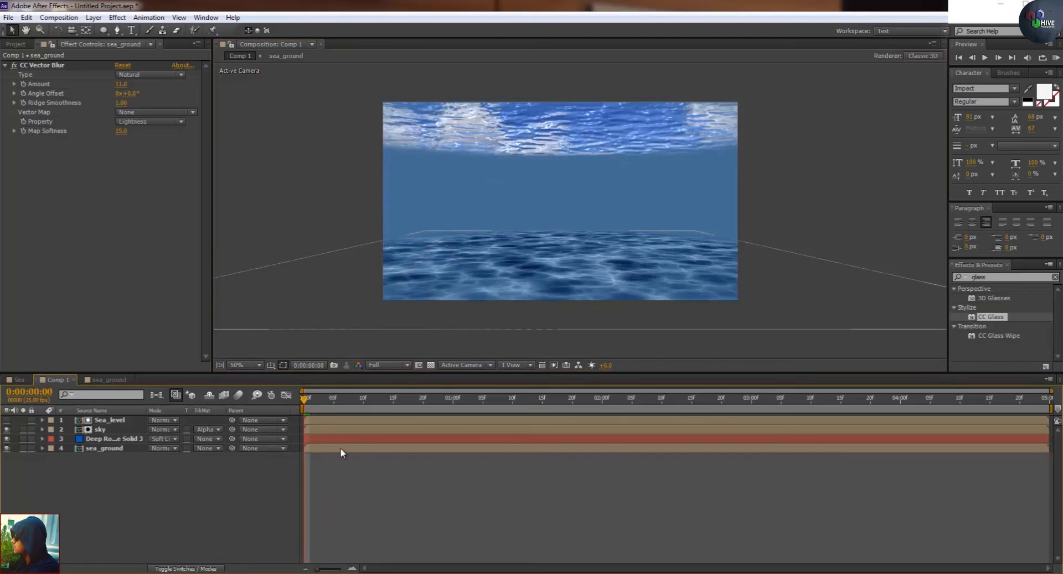
Duplicate the Sea_level layer and name the copy Sea_Rays.
{"action": "left_click", "coordinate": [113, 422]}
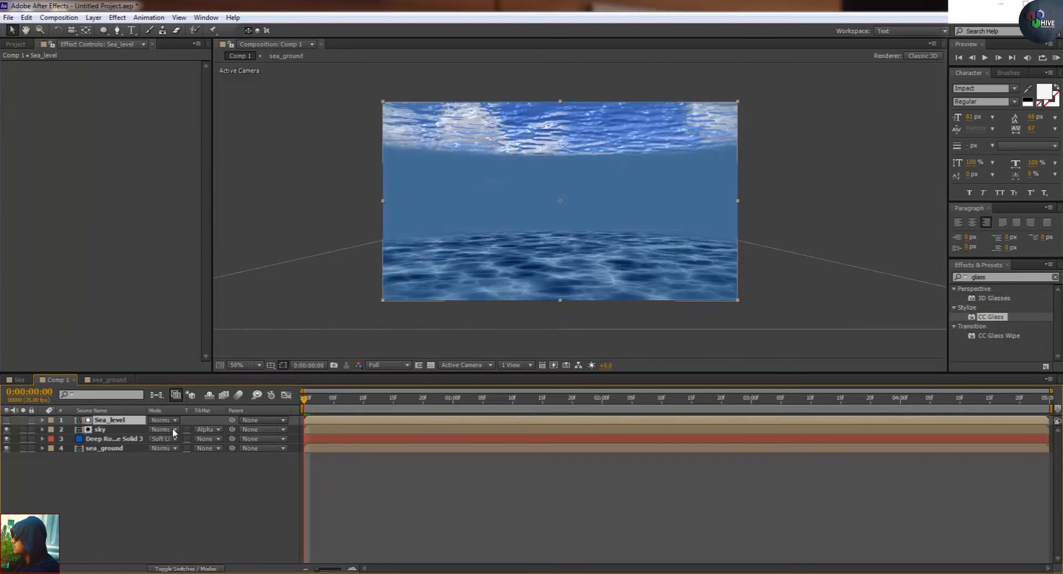
{"action": "key", "text": "ctrl+d"}
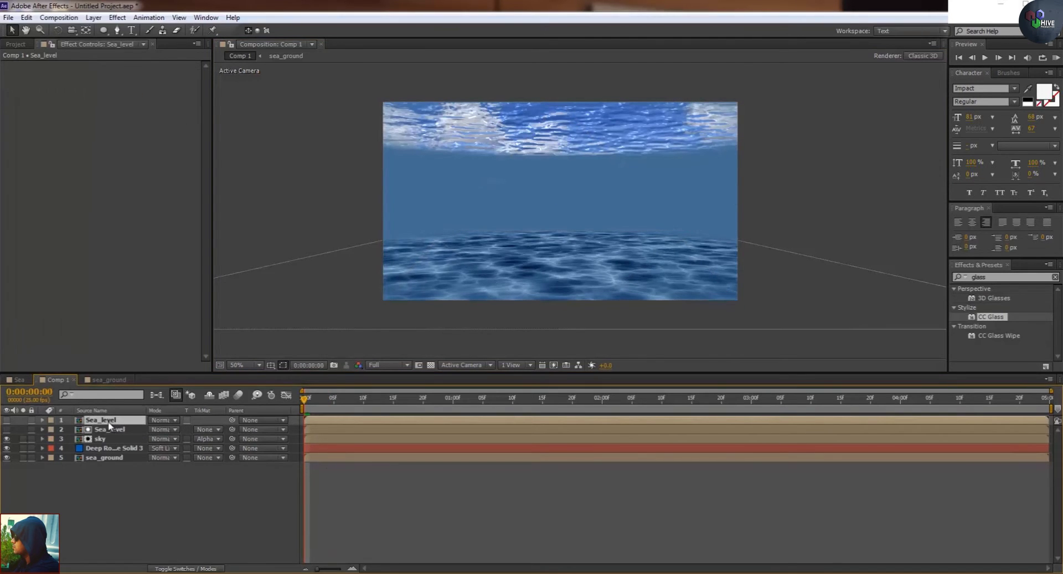
{"action": "key", "text": "Return"}
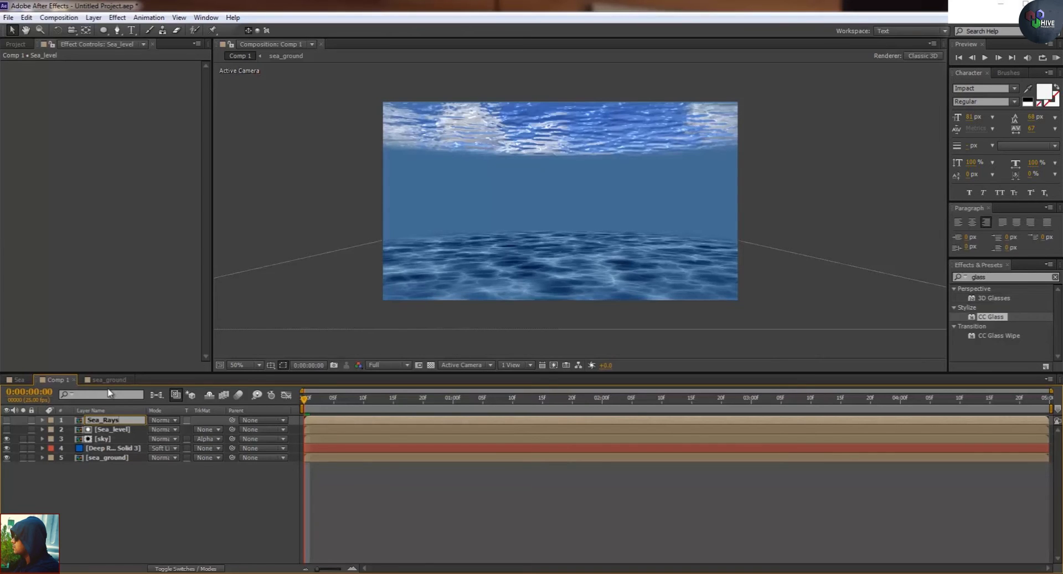
{"action": "key", "text": "Return"}
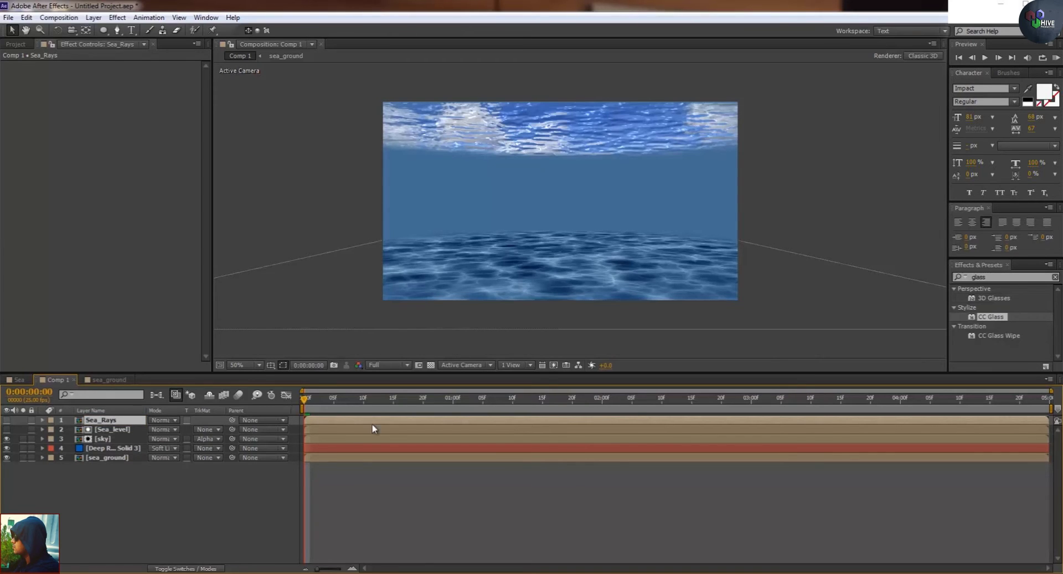
Search 'cc rad' and apply CC Radial Blur to the Sea_Rays layer.
{"action": "left_click", "coordinate": [1010, 277]}
{"action": "type", "text": "cc ras"}
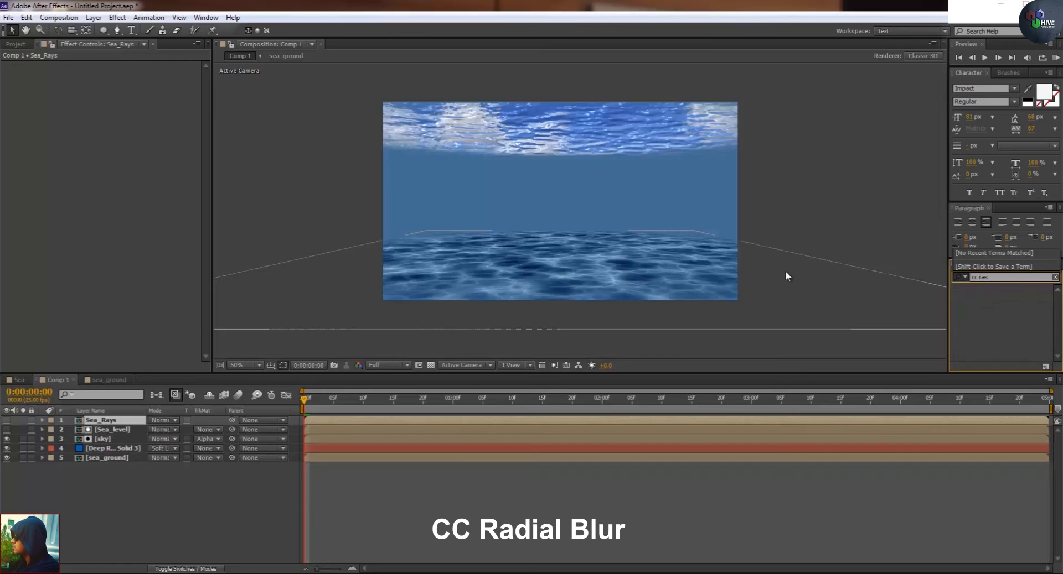
{"action": "key", "text": "BackSpace"}
{"action": "type", "text": "d"}
{"action": "left_click_drag", "start_coordinate": [997, 300], "coordinate": [696, 420]}
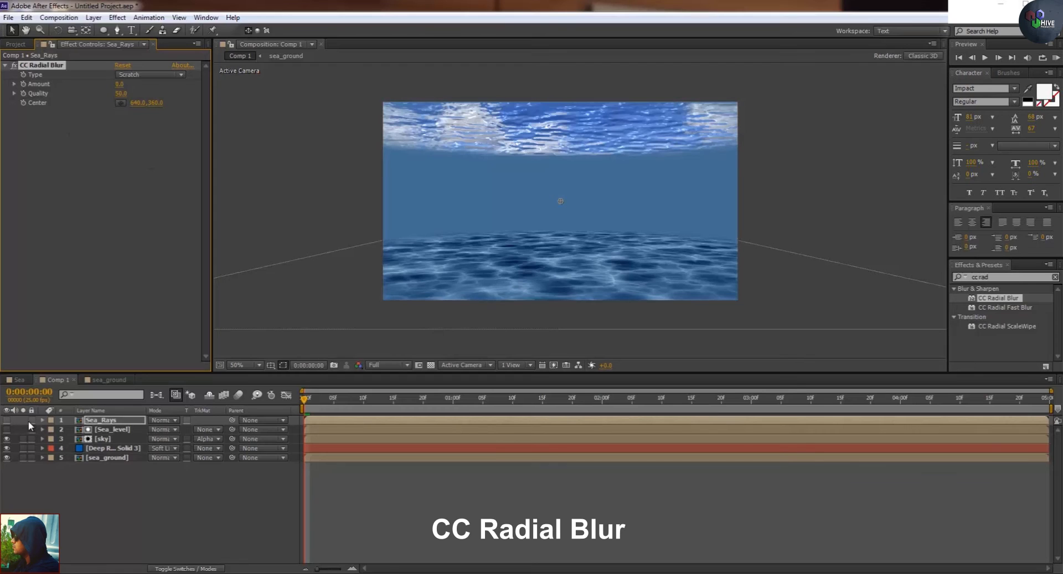
Show and solo Sea_Rays, then set CC Radial Blur to Fading Zoom with Amount 85.
{"action": "left_click", "coordinate": [7, 420]}
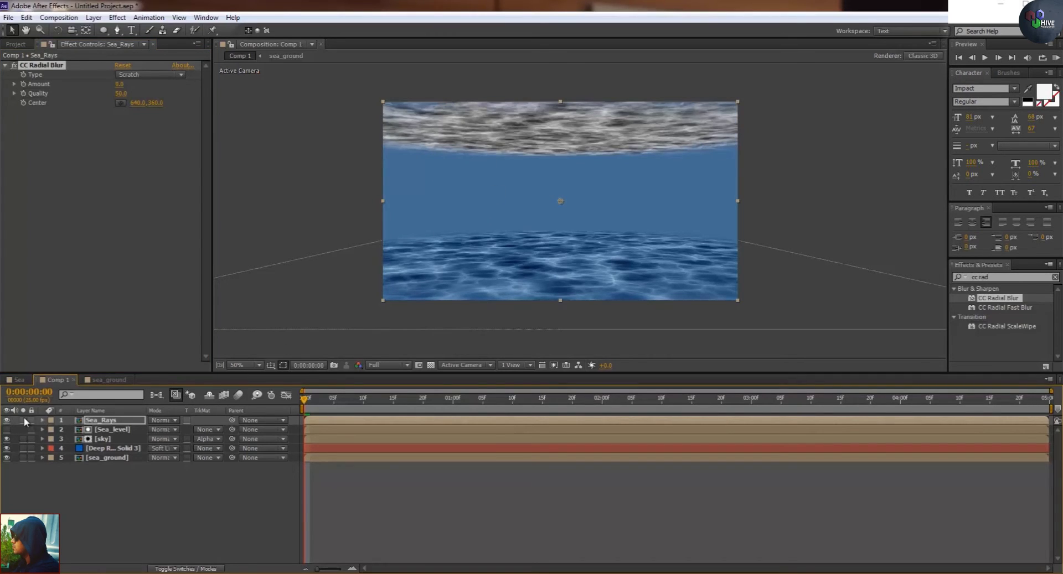
{"action": "left_click", "coordinate": [23, 420]}
{"action": "left_click", "coordinate": [150, 74]}
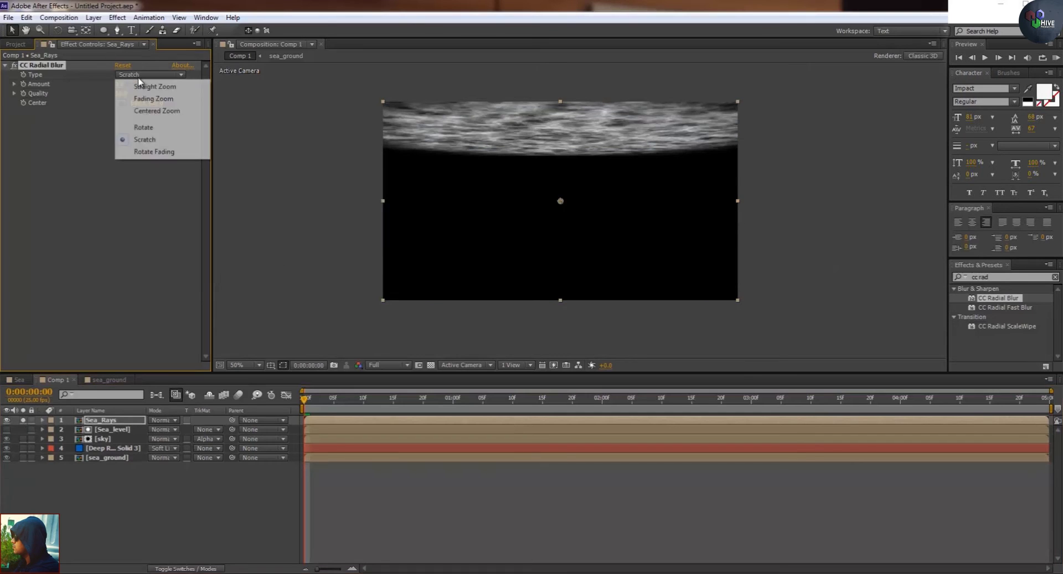
{"action": "left_click", "coordinate": [157, 99]}
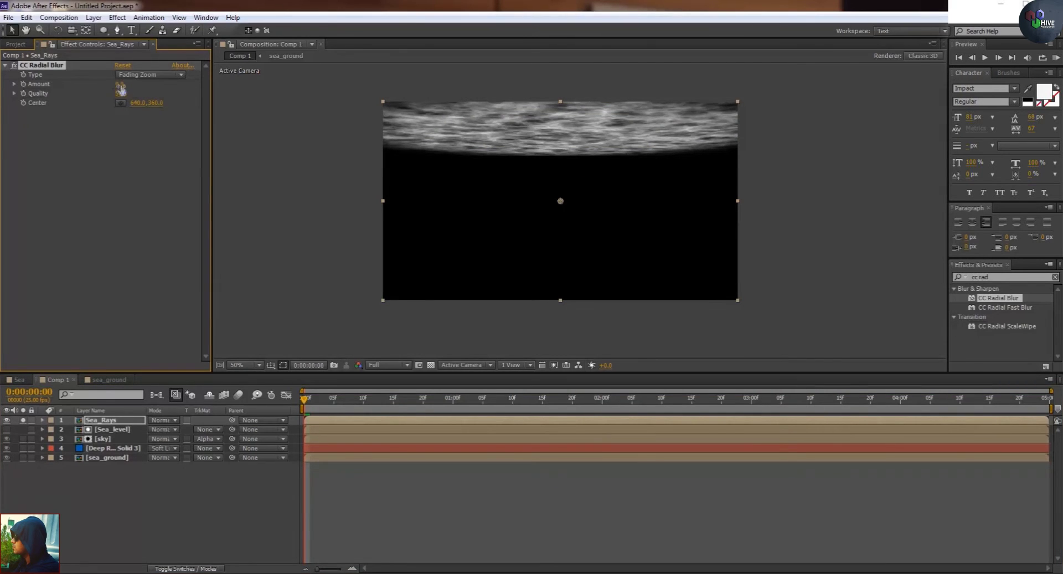
{"action": "left_click_drag", "start_coordinate": [120, 84], "coordinate": [132, 90]}
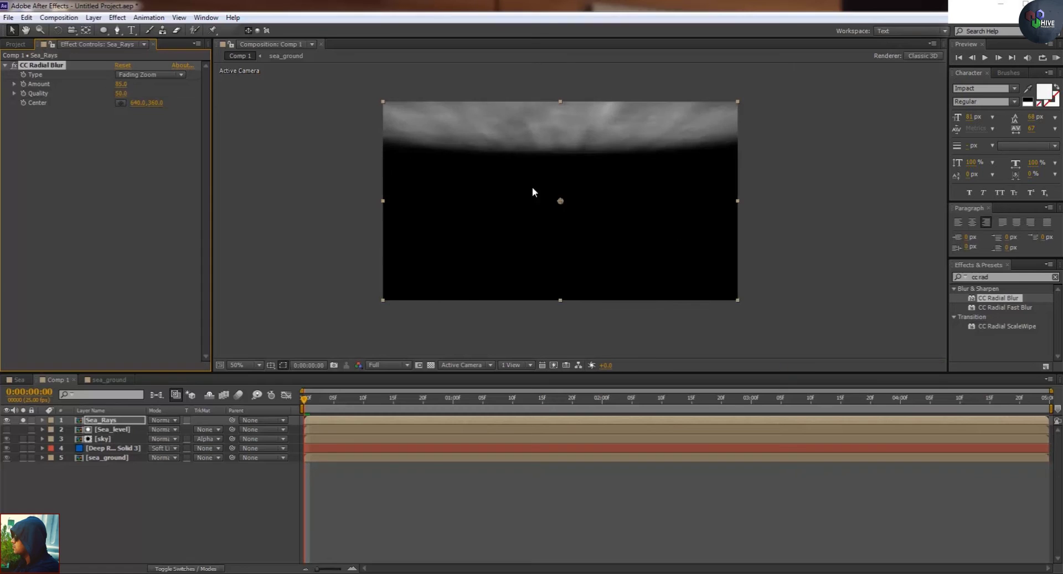
Move the blur centre high above the frame, unsolo, and blend Sea_Rays in Add mode.
{"action": "left_click_drag", "start_coordinate": [563, 201], "coordinate": [558, 79]}
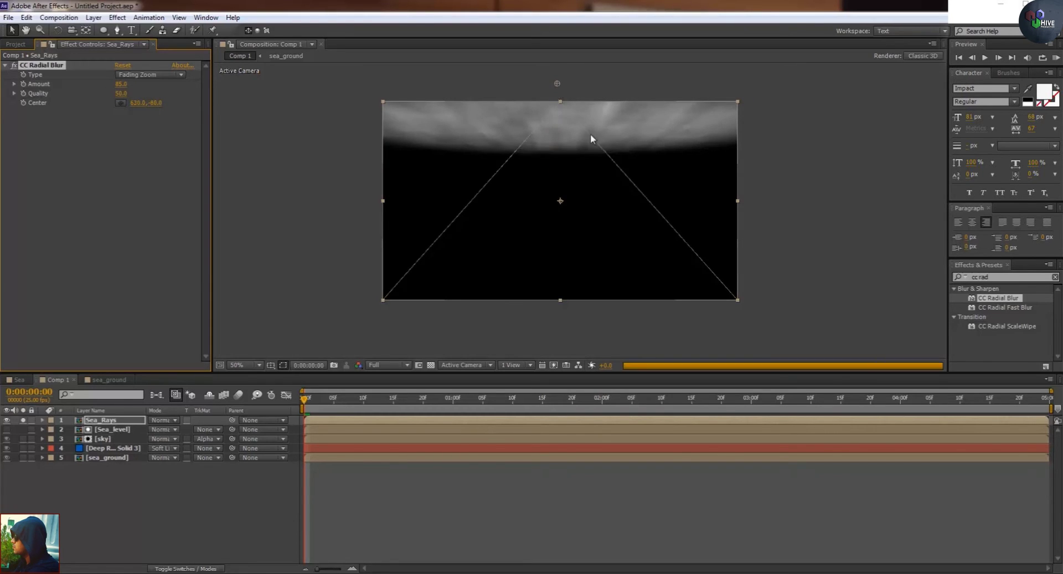
{"action": "scroll", "coordinate": [566, 277], "scroll_direction": "down", "scroll_amount": 1}
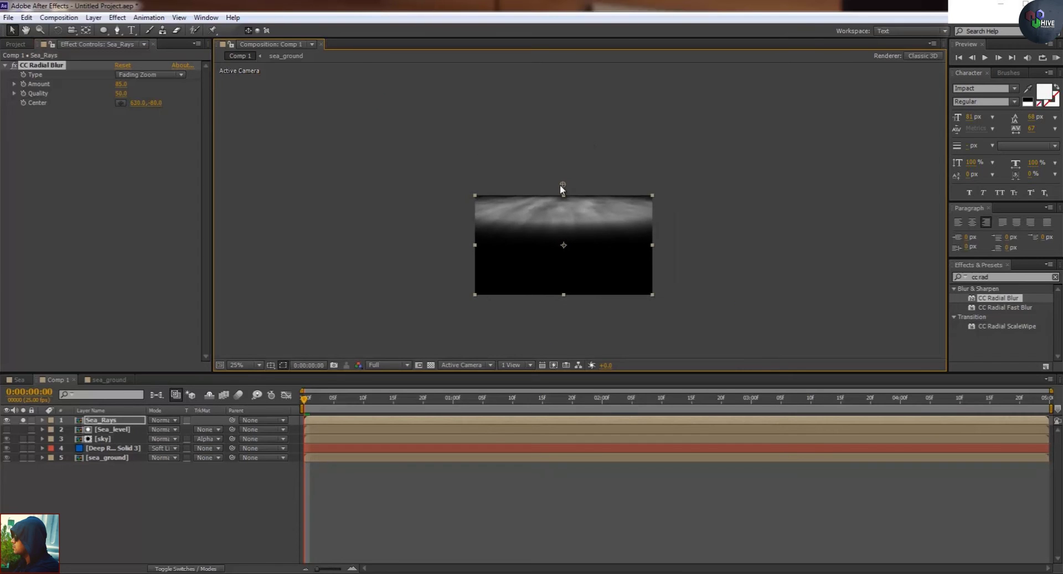
{"action": "left_click_drag", "start_coordinate": [559, 184], "coordinate": [560, 153]}
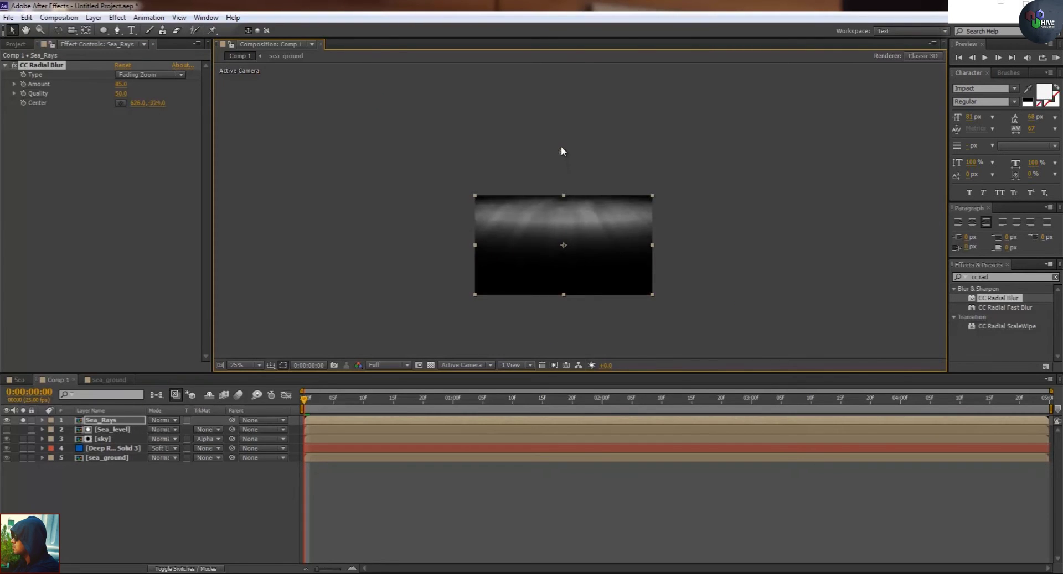
{"action": "left_click_drag", "start_coordinate": [560, 145], "coordinate": [560, 142]}
{"action": "scroll", "coordinate": [576, 237], "scroll_direction": "up", "scroll_amount": 1}
{"action": "left_click_drag", "start_coordinate": [590, 258], "coordinate": [571, 143]}
{"action": "left_click", "coordinate": [23, 420]}
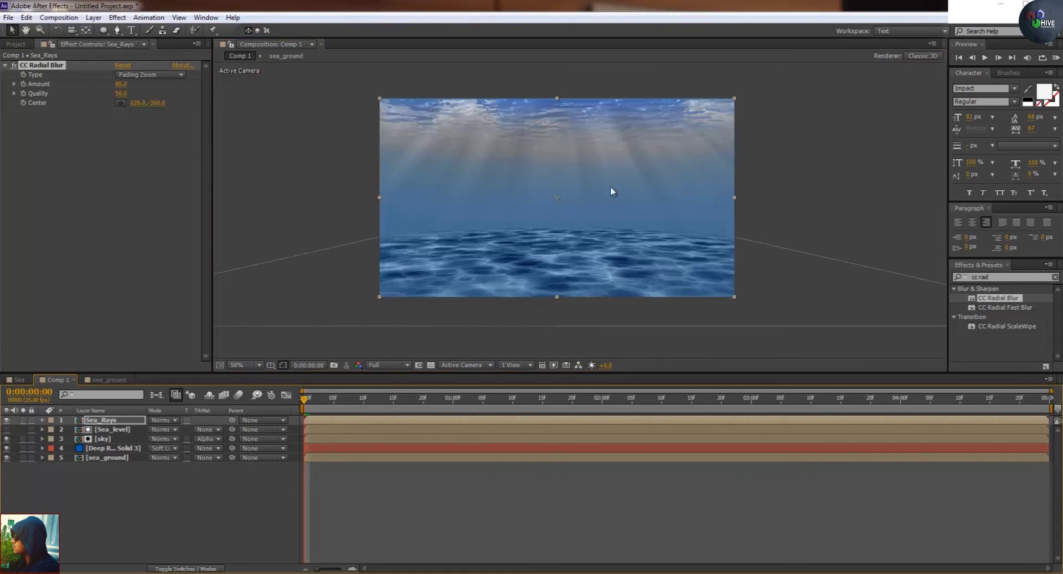
{"action": "left_click", "coordinate": [158, 420]}
{"action": "left_click", "coordinate": [201, 206]}
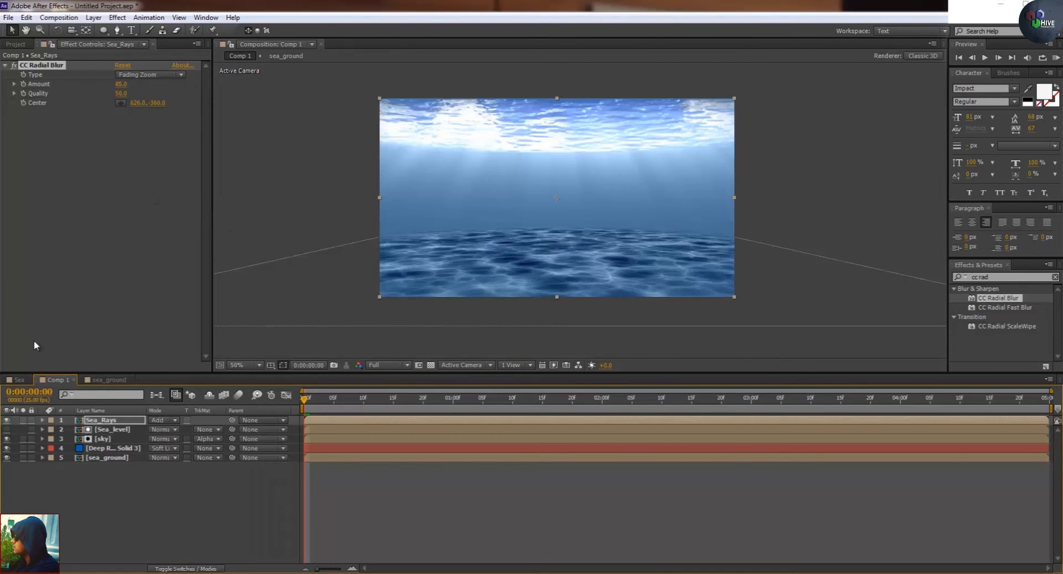
Solo Sea_Rays and add Levels with Input White 165 and Input Black 93.
{"action": "left_click", "coordinate": [22, 420]}
{"action": "left_click", "coordinate": [1000, 277]}
{"action": "type", "text": "level"}
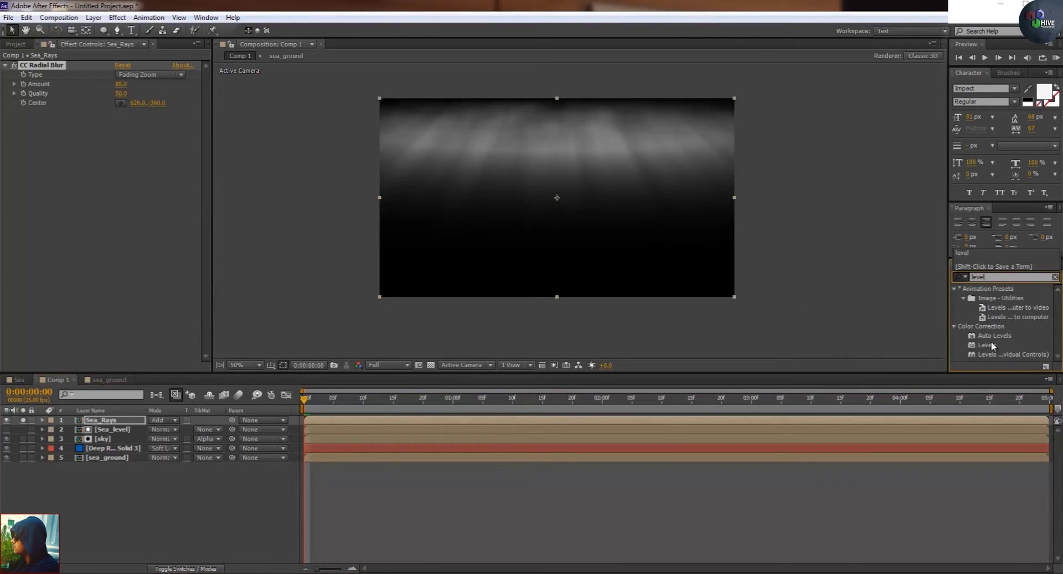
{"action": "left_click_drag", "start_coordinate": [991, 345], "coordinate": [719, 422]}
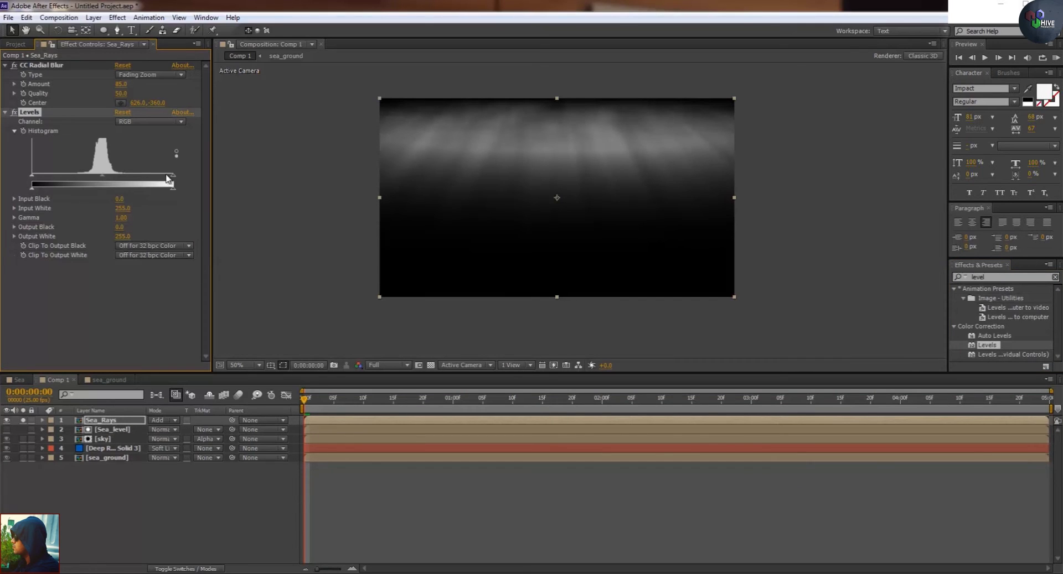
{"action": "left_click_drag", "start_coordinate": [170, 180], "coordinate": [123, 180]}
{"action": "left_click_drag", "start_coordinate": [53, 180], "coordinate": [104, 180]}
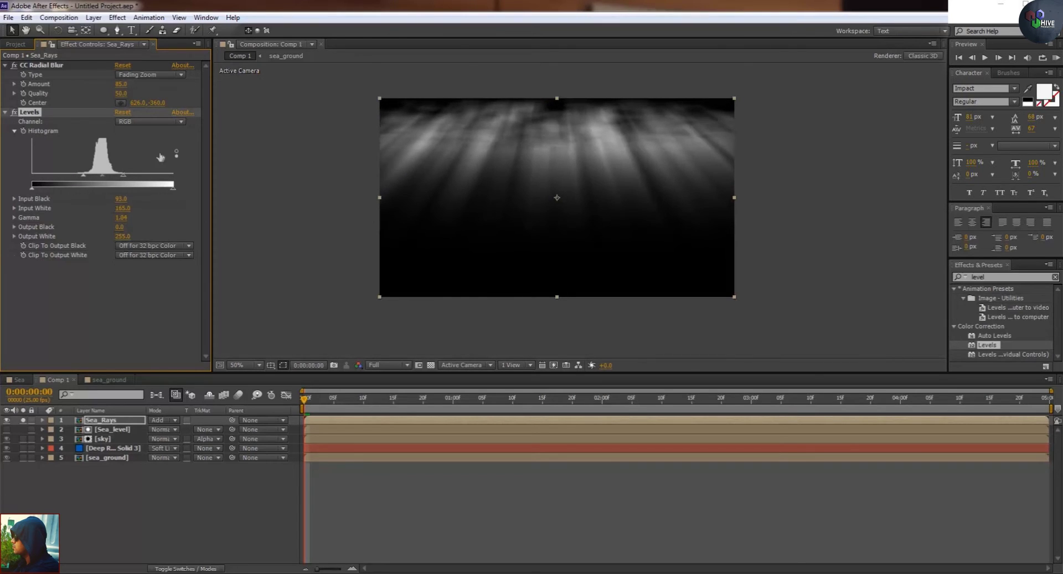
Set the radial blur Amount to 100 and unsolo Sea_Rays.
{"action": "left_click", "coordinate": [121, 85]}
{"action": "type", "text": "100"}
{"action": "key", "text": "Return"}
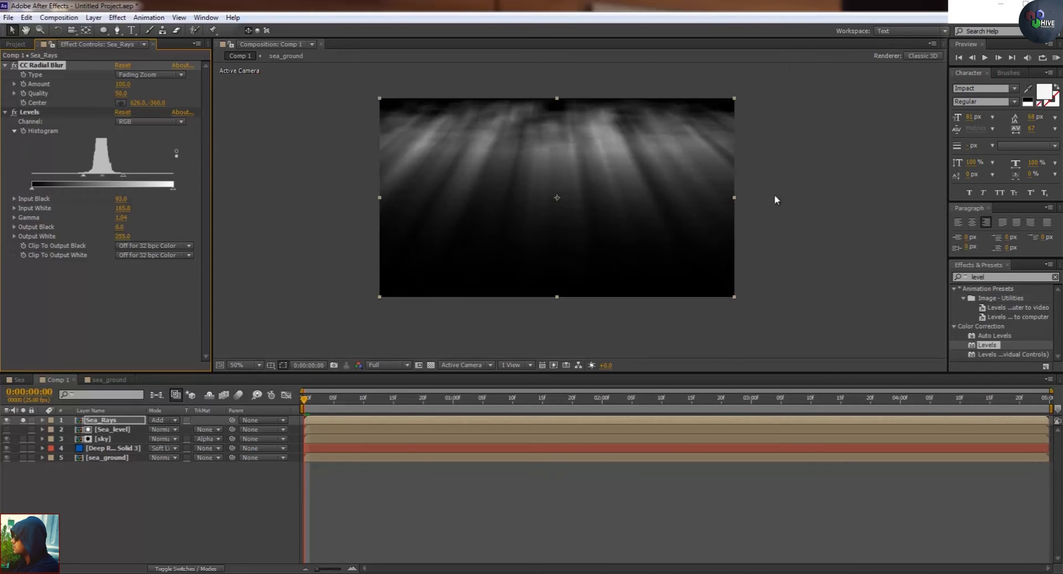
{"action": "left_click", "coordinate": [23, 420]}
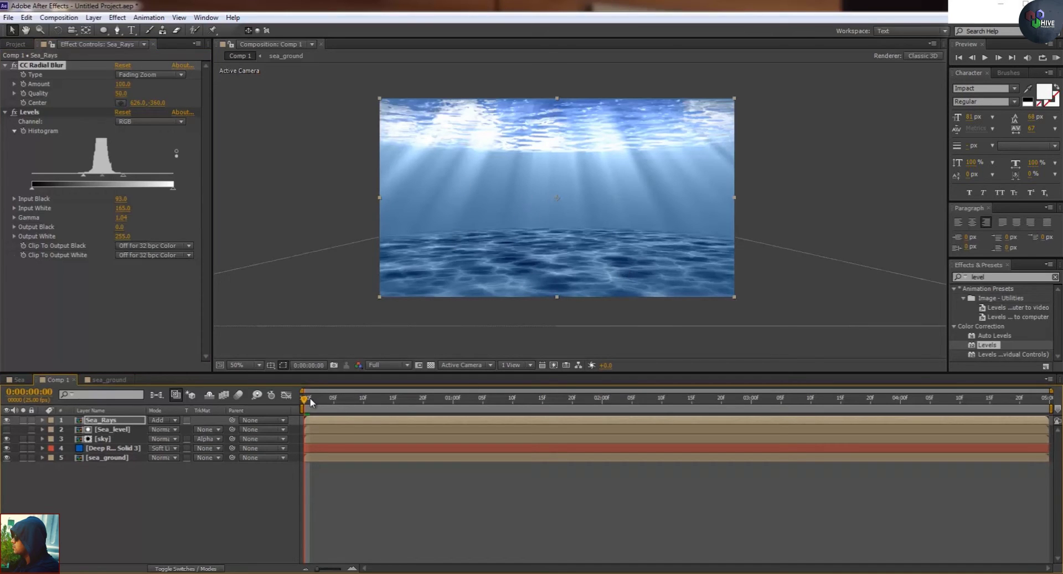
Add the green-screen shark clip to Comp 1 beneath Sea_Rays.
{"action": "left_click", "coordinate": [6, 65]}
{"action": "left_click", "coordinate": [15, 43]}
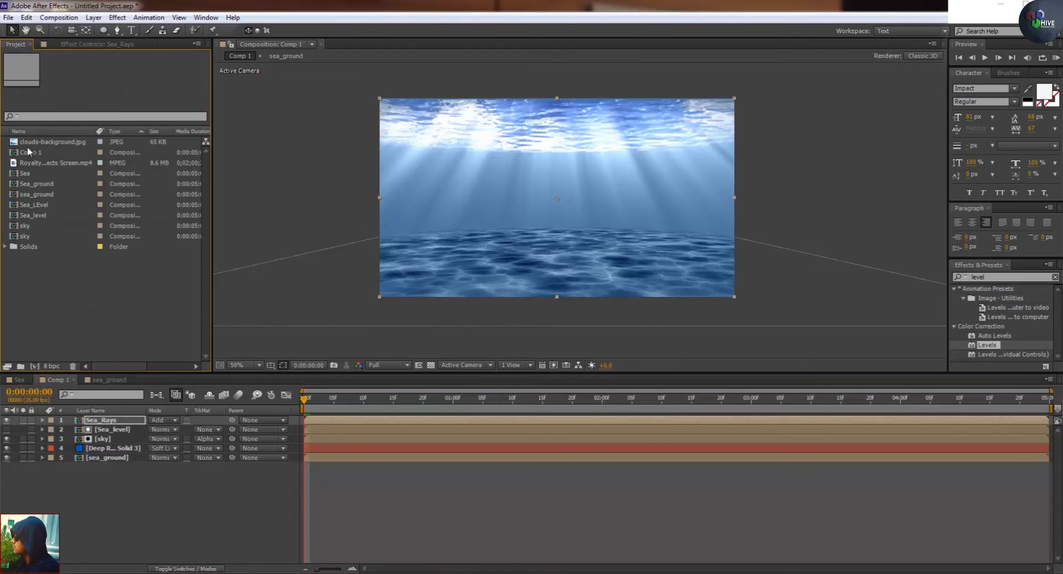
{"action": "left_click", "coordinate": [49, 162]}
{"action": "left_click_drag", "start_coordinate": [48, 165], "coordinate": [79, 432]}
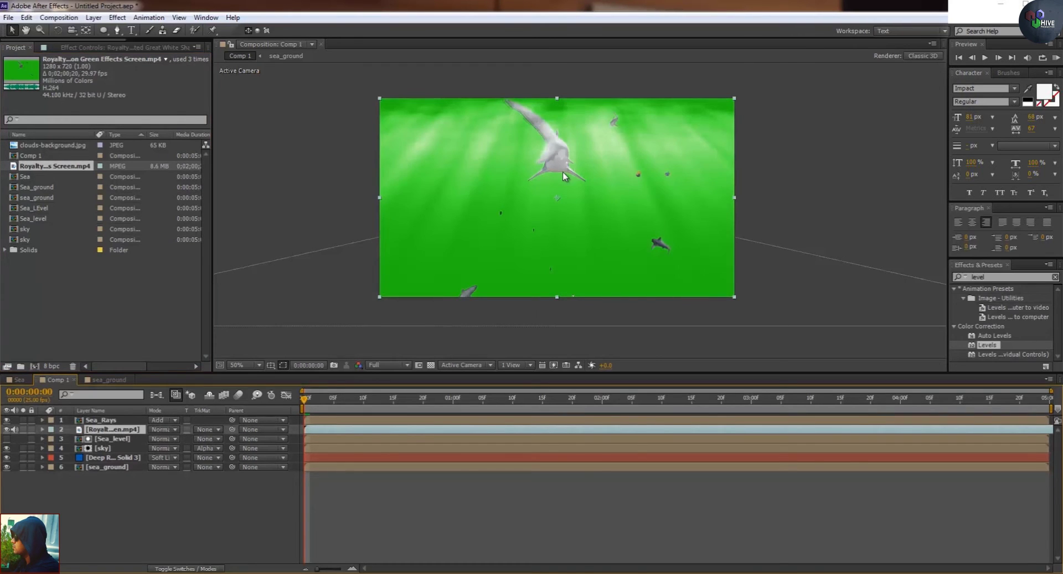
Scale the shark clip down to 45%.
{"action": "key", "text": "comma"}
{"action": "key", "text": "s"}
{"action": "left_click_drag", "start_coordinate": [162, 439], "coordinate": [131, 439]}
{"action": "key", "text": "period"}
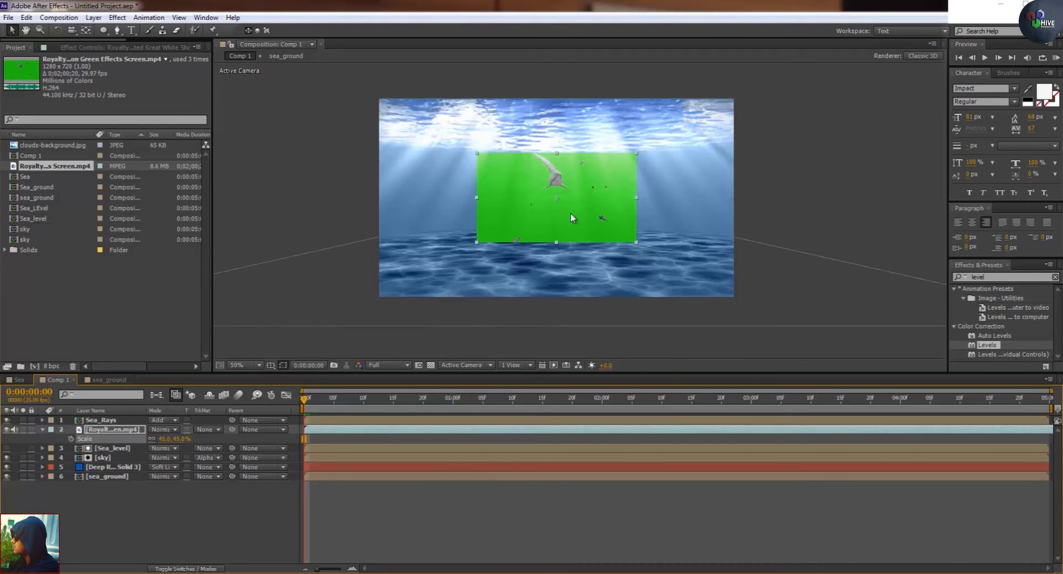
{"action": "key", "text": "period"}
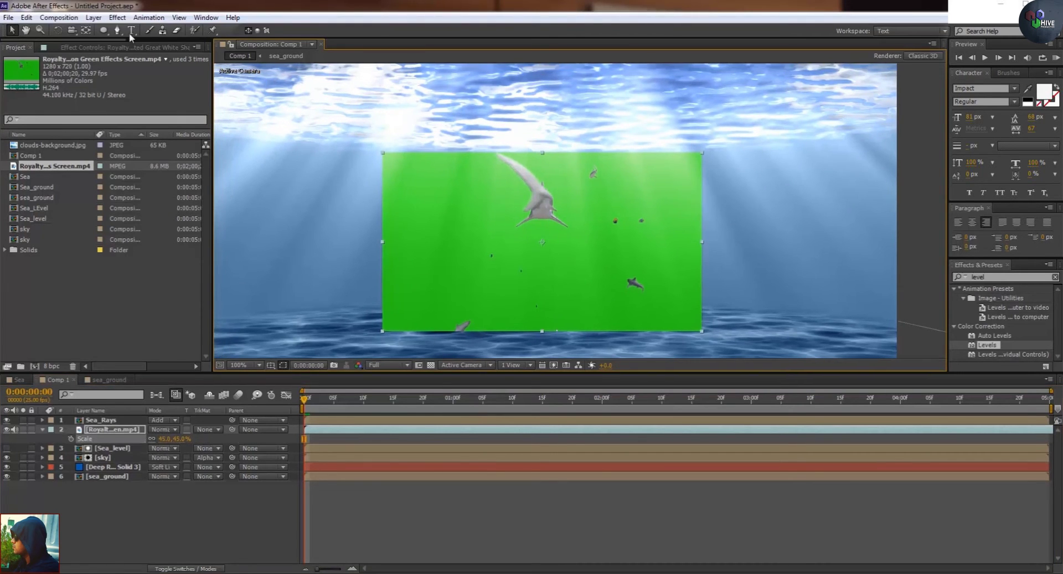
Draw a closed Pen mask roughly around the shark.
{"action": "left_click", "coordinate": [119, 30]}
{"action": "left_click", "coordinate": [465, 148]}
{"action": "left_click", "coordinate": [494, 200]}
{"action": "left_click", "coordinate": [503, 242]}
{"action": "left_click", "coordinate": [575, 266]}
{"action": "left_click", "coordinate": [600, 220]}
{"action": "left_click", "coordinate": [615, 189]}
{"action": "left_click", "coordinate": [609, 142]}
{"action": "left_click", "coordinate": [465, 149]}
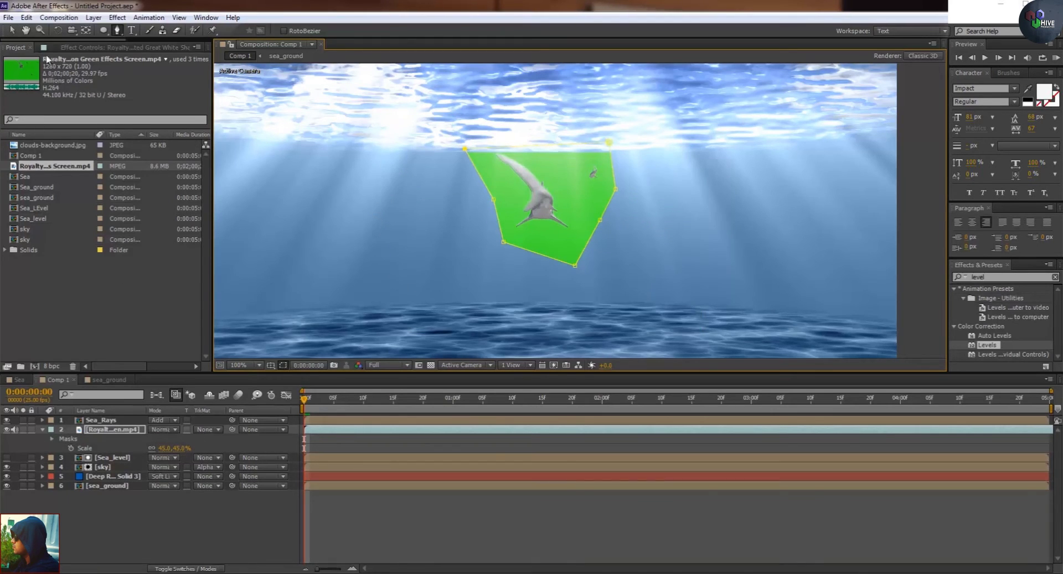
Apply Keylight to the shark clip and sample the green as Screen Colour.
{"action": "key", "text": "ctrl+5"}
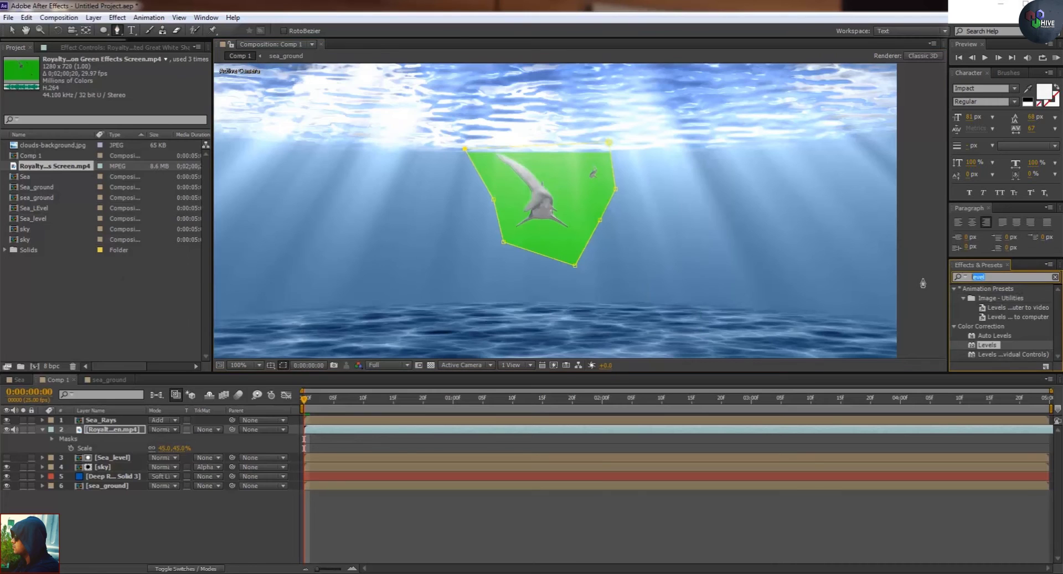
{"action": "type", "text": "keyli"}
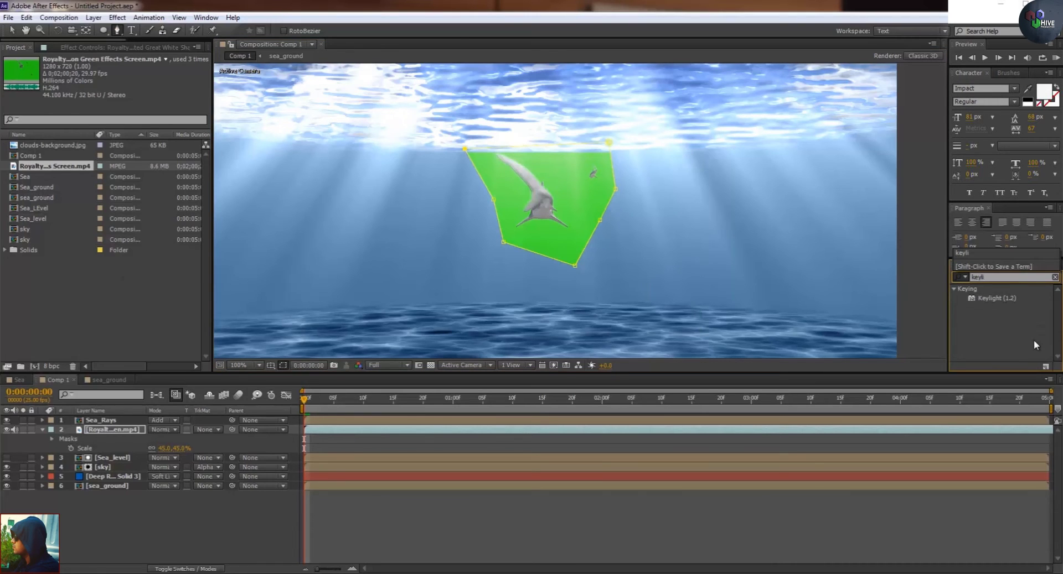
{"action": "left_click_drag", "start_coordinate": [987, 297], "coordinate": [366, 435]}
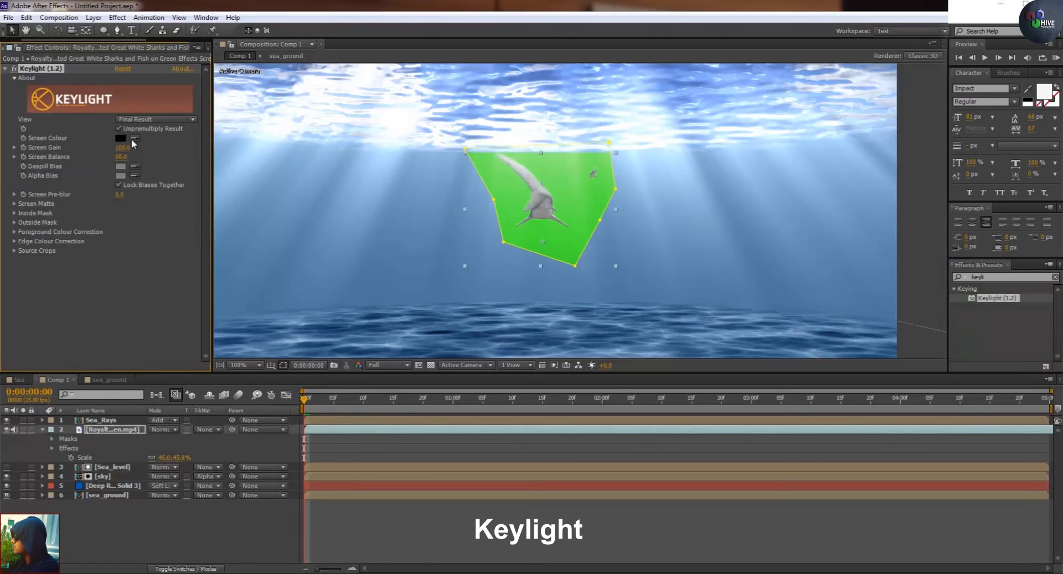
{"action": "left_click", "coordinate": [500, 198]}
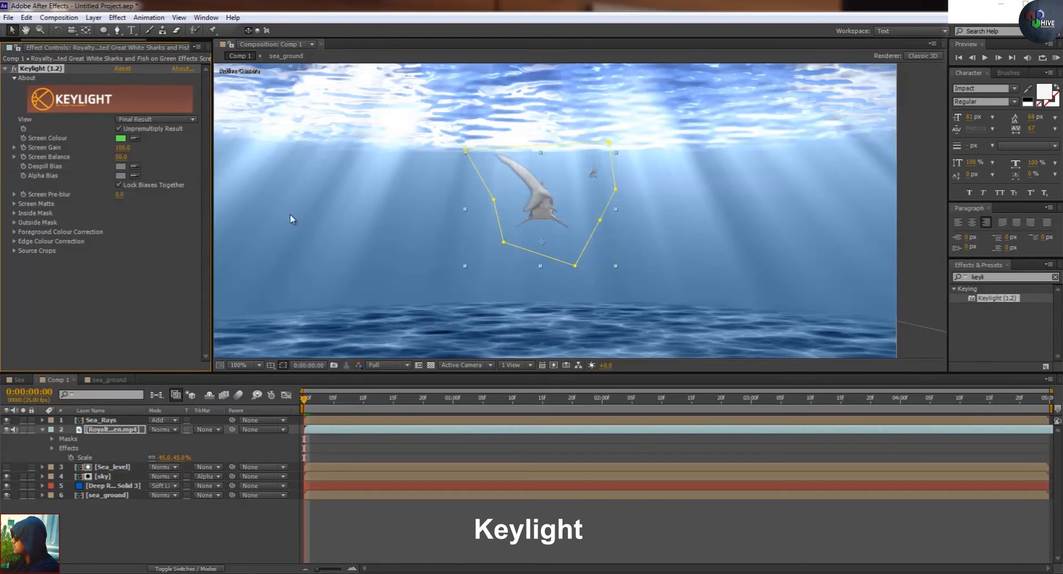
{"action": "left_click", "coordinate": [918, 219]}
Nudge the shark's mask slightly up and to the right.
{"action": "key", "text": "comma"}
{"action": "key", "text": "comma"}
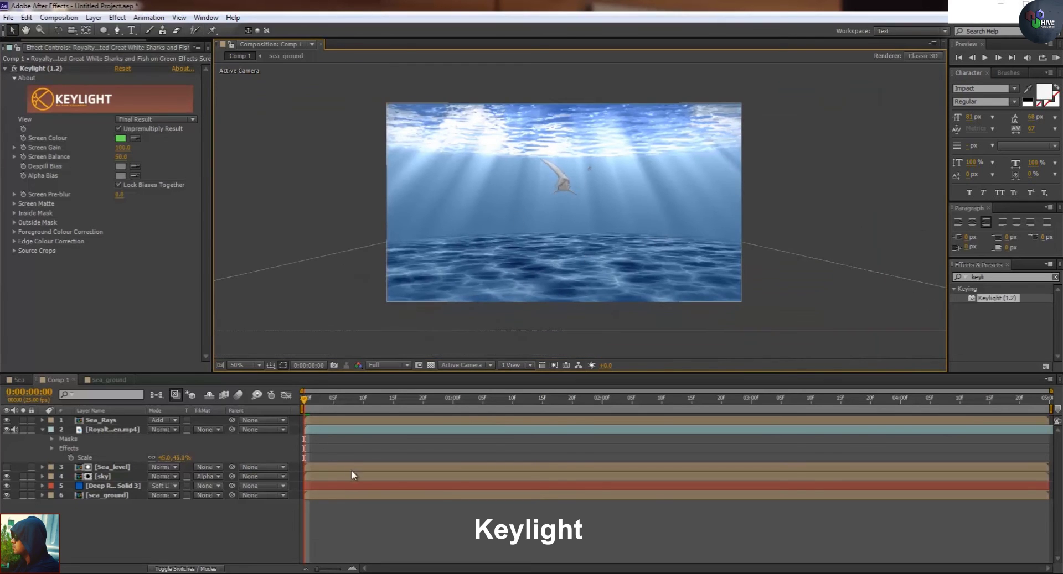
{"action": "left_click", "coordinate": [351, 430]}
{"action": "double_click", "coordinate": [565, 189]}
{"action": "left_click_drag", "start_coordinate": [560, 213], "coordinate": [561, 210]}
Apply Curves to the shark clip and shape a contrast-boosting S-curve.
{"action": "left_click", "coordinate": [962, 284]}
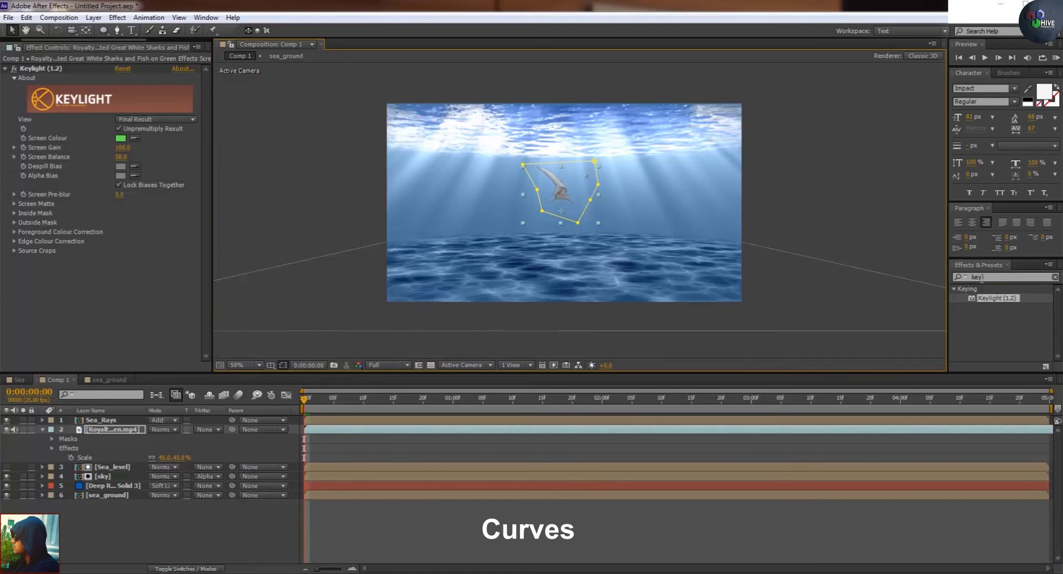
{"action": "left_click", "coordinate": [961, 280]}
{"action": "type", "text": "curv"}
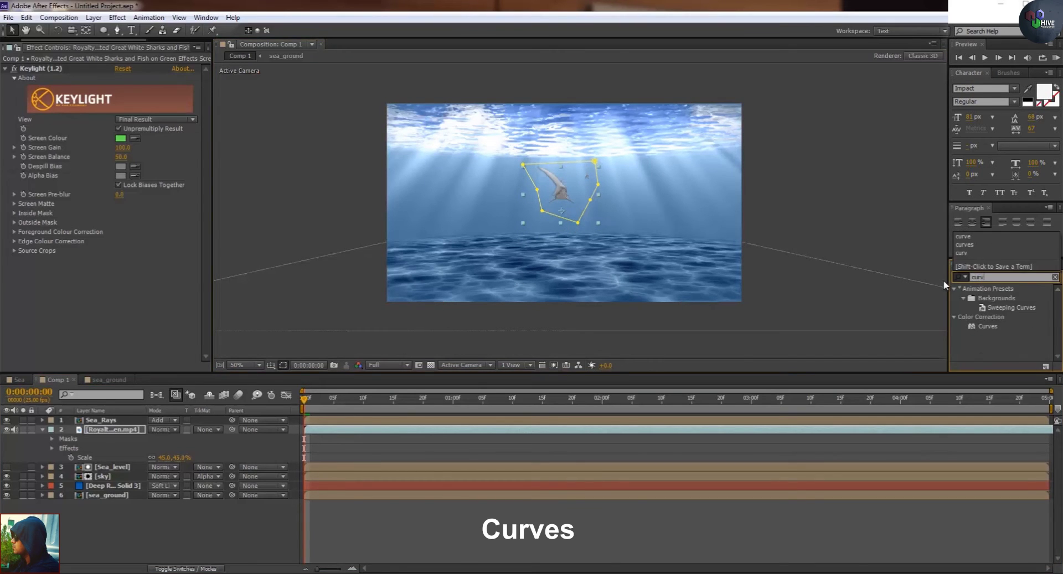
{"action": "left_click_drag", "start_coordinate": [994, 329], "coordinate": [515, 429]}
{"action": "left_click_drag", "start_coordinate": [74, 316], "coordinate": [78, 320]}
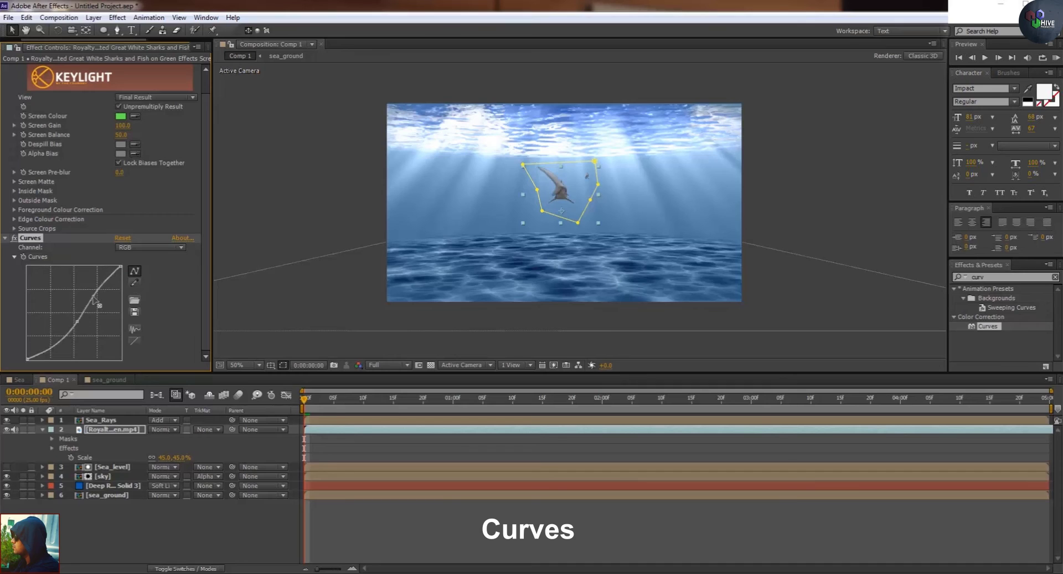
{"action": "left_click", "coordinate": [95, 300]}
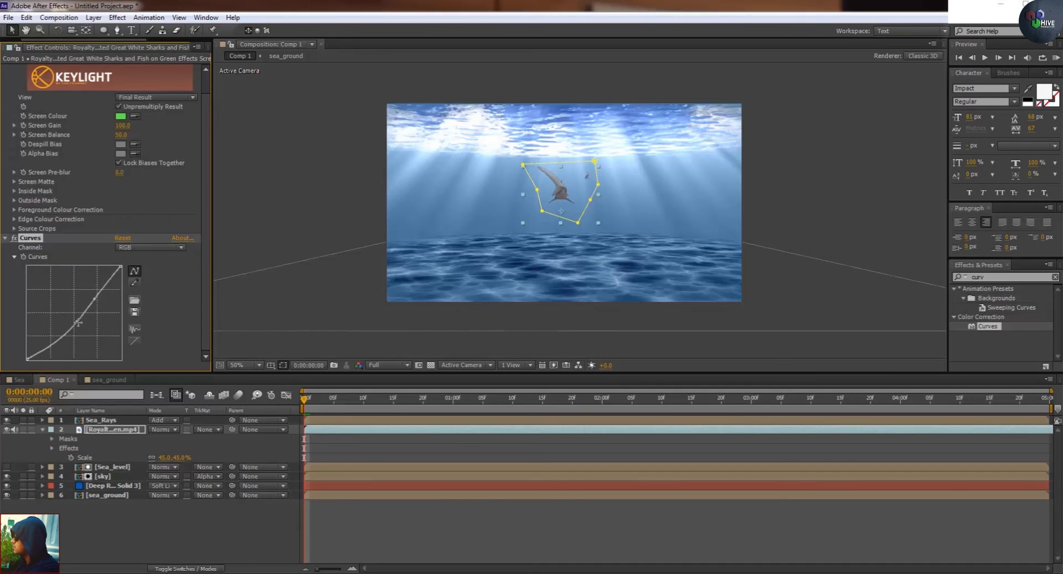
{"action": "left_click_drag", "start_coordinate": [78, 322], "coordinate": [73, 332]}
Set the shark layer to Overlay mode and refine the upper part of the curve.
{"action": "left_click", "coordinate": [161, 430]}
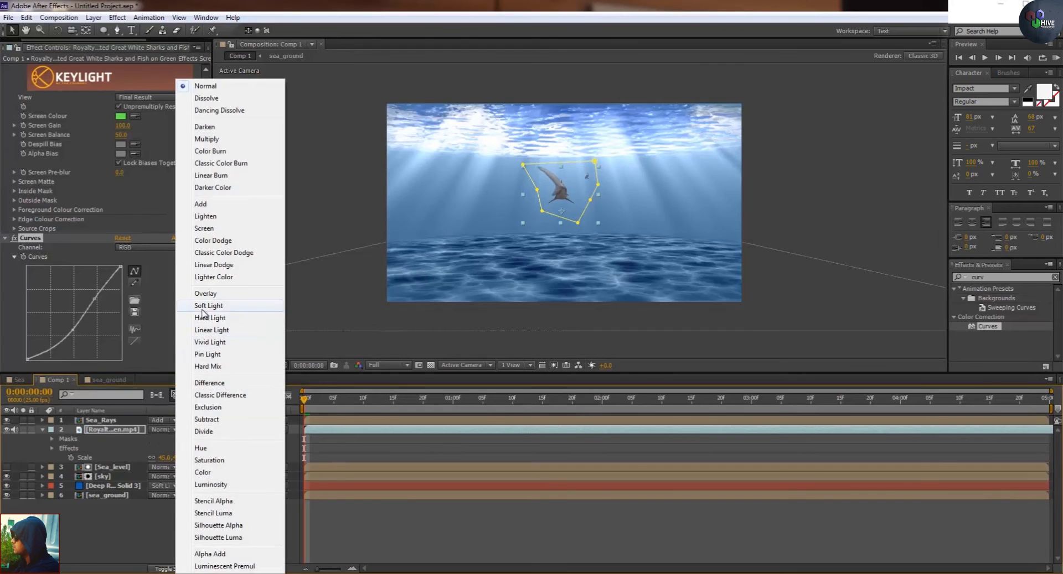
{"action": "left_click", "coordinate": [201, 290]}
{"action": "scroll", "coordinate": [563, 204], "scroll_direction": "up", "scroll_amount": 2}
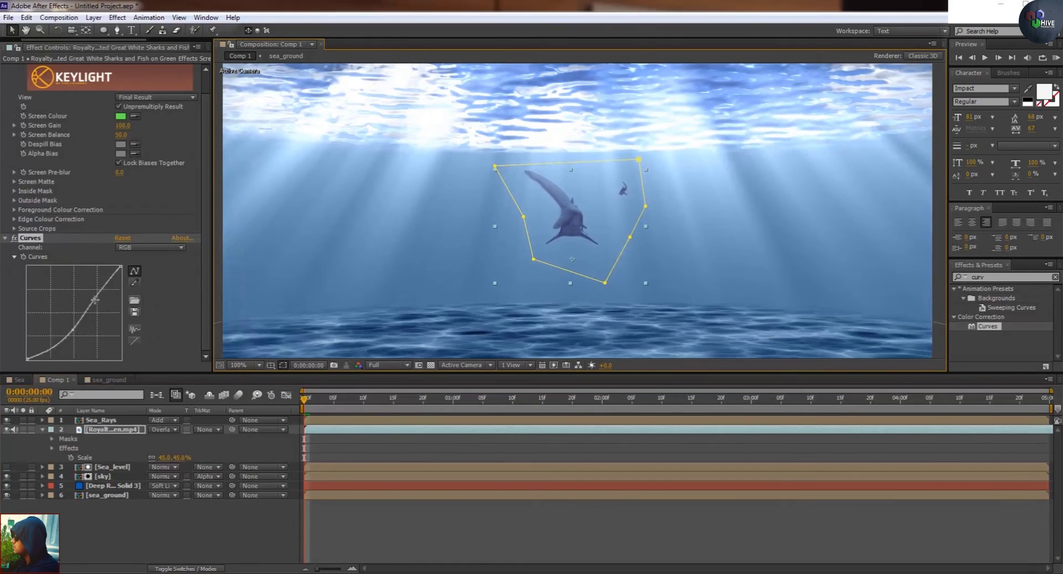
{"action": "left_click_drag", "start_coordinate": [94, 300], "coordinate": [68, 332]}
Search the effects for 'gau' and apply Gaussian Blur to the shark clip layer.
{"action": "left_click", "coordinate": [991, 277]}
{"action": "type", "text": "gua"}
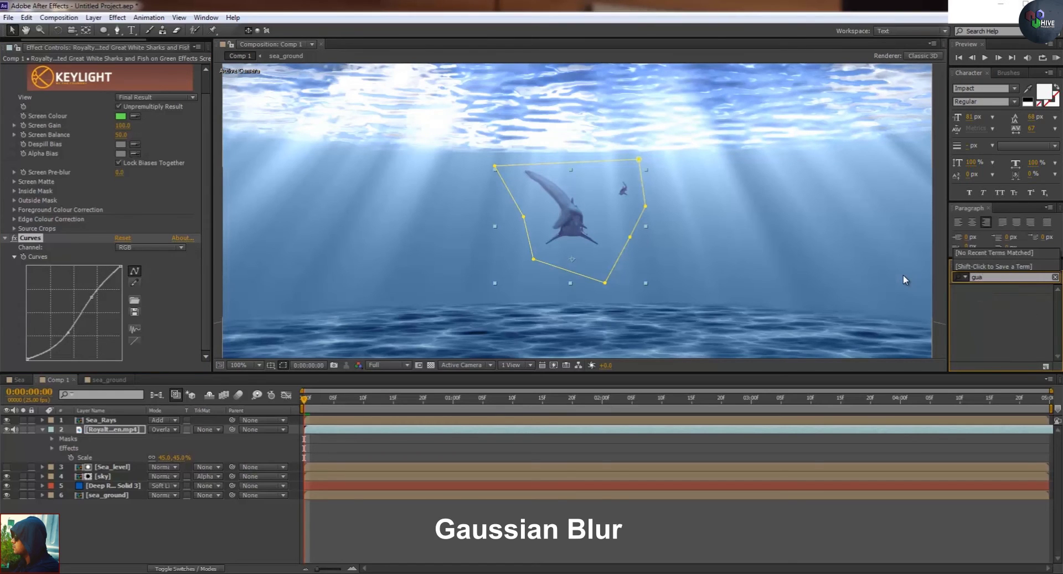
{"action": "key", "text": "BackSpace"}
{"action": "key", "text": "BackSpace"}
{"action": "type", "text": "as"}
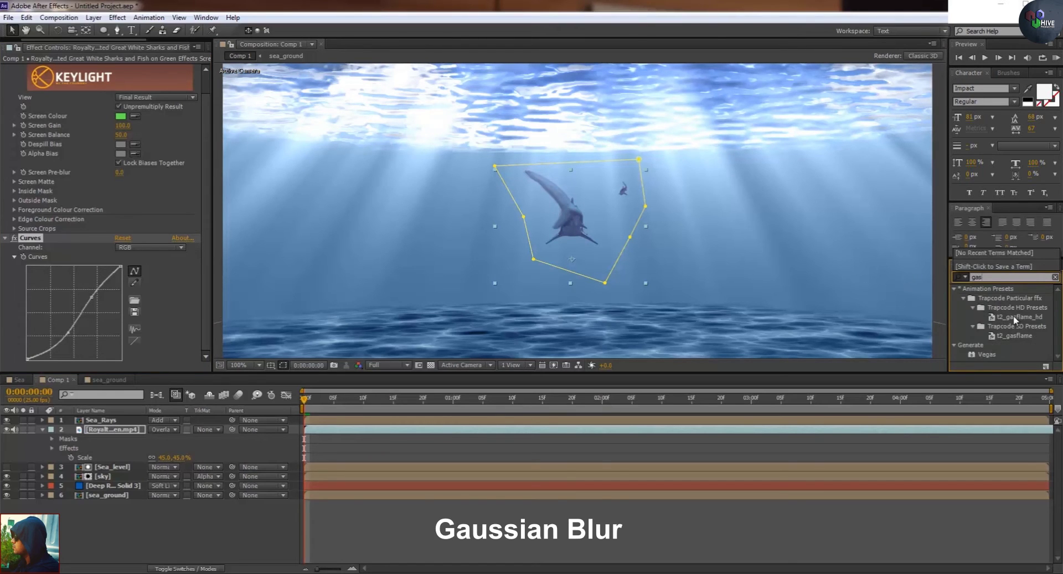
{"action": "key", "text": "BackSpace"}
{"action": "type", "text": "u"}
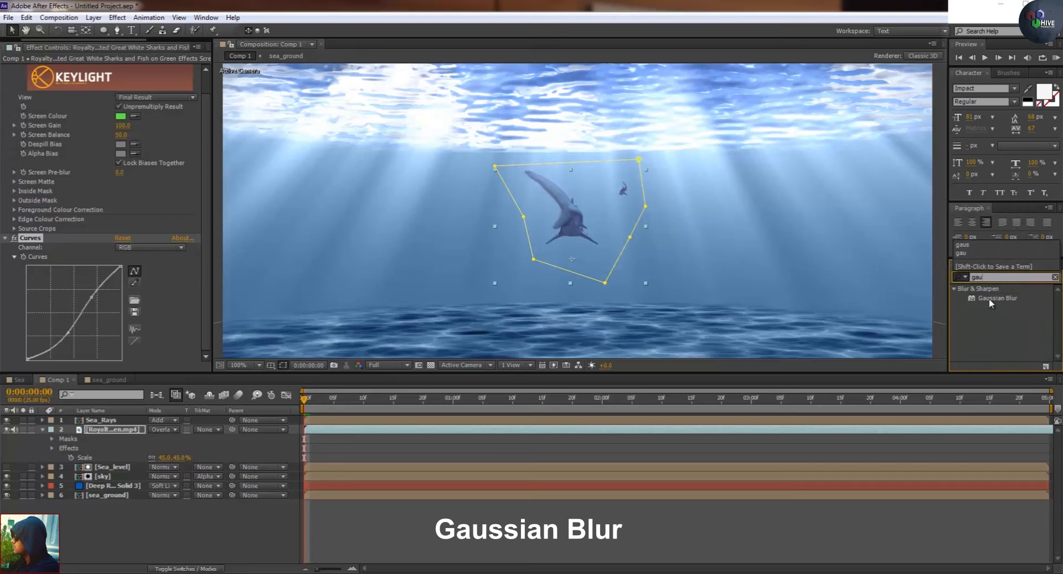
{"action": "left_click_drag", "start_coordinate": [985, 297], "coordinate": [489, 430]}
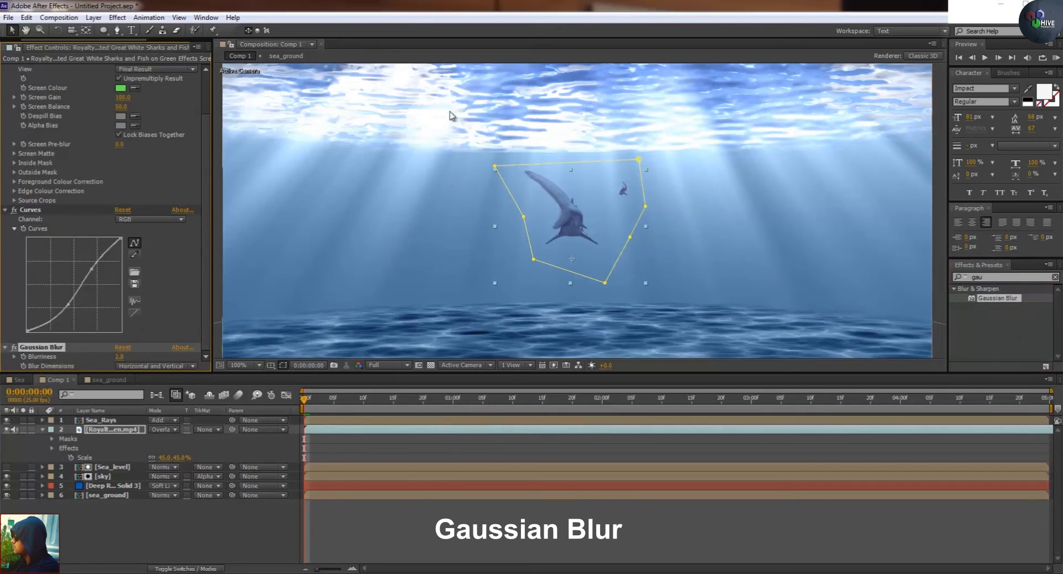
Lower preview resolution to Quarter and play a preview of the blurred scene.
{"action": "key", "text": "comma"}
{"action": "left_click", "coordinate": [473, 350]}
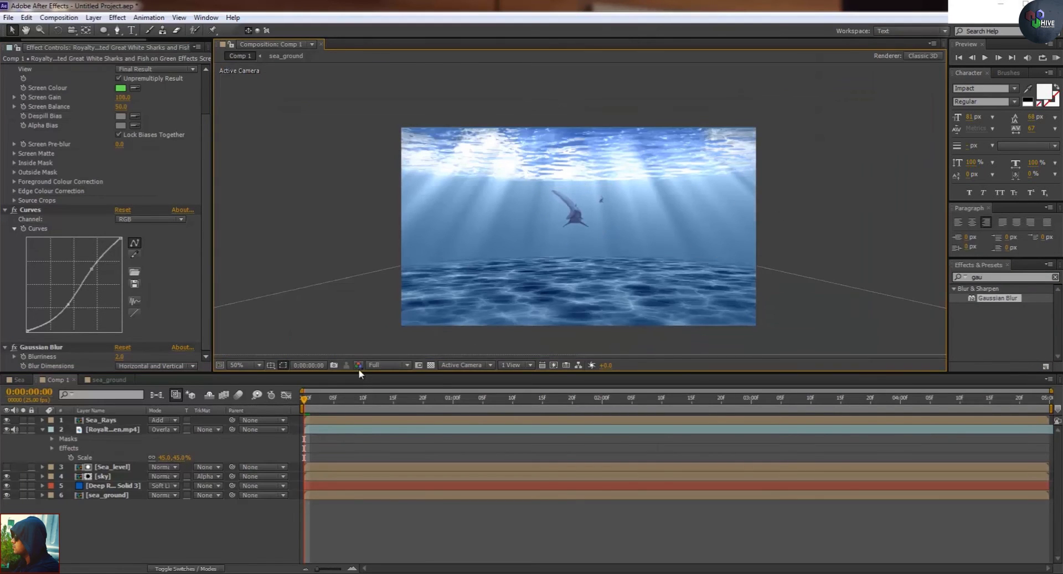
{"action": "left_click", "coordinate": [383, 366]}
{"action": "left_click", "coordinate": [390, 434]}
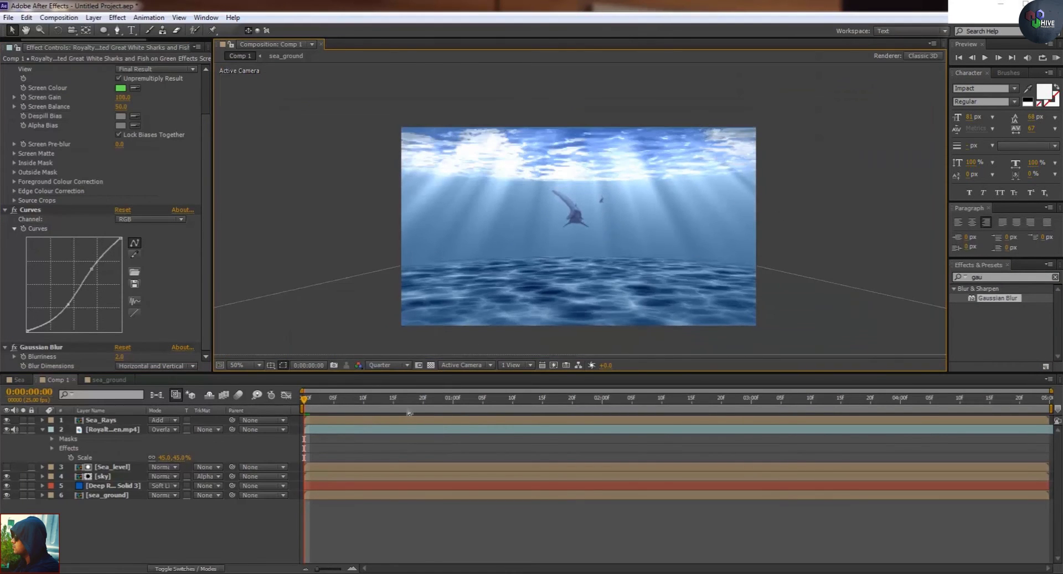
{"action": "key", "text": "space"}
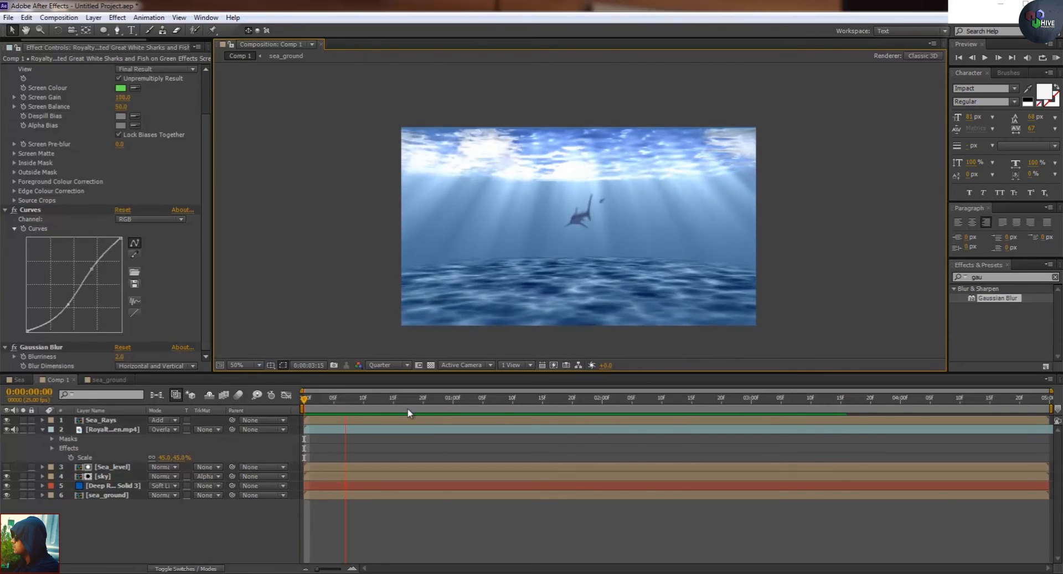
{"action": "key", "text": "space"}
Compare with the Sea composition, then return to Comp 1 and restore Full resolution.
{"action": "left_click", "coordinate": [19, 380]}
{"action": "scroll", "coordinate": [675, 233], "scroll_direction": "up", "scroll_amount": 2}
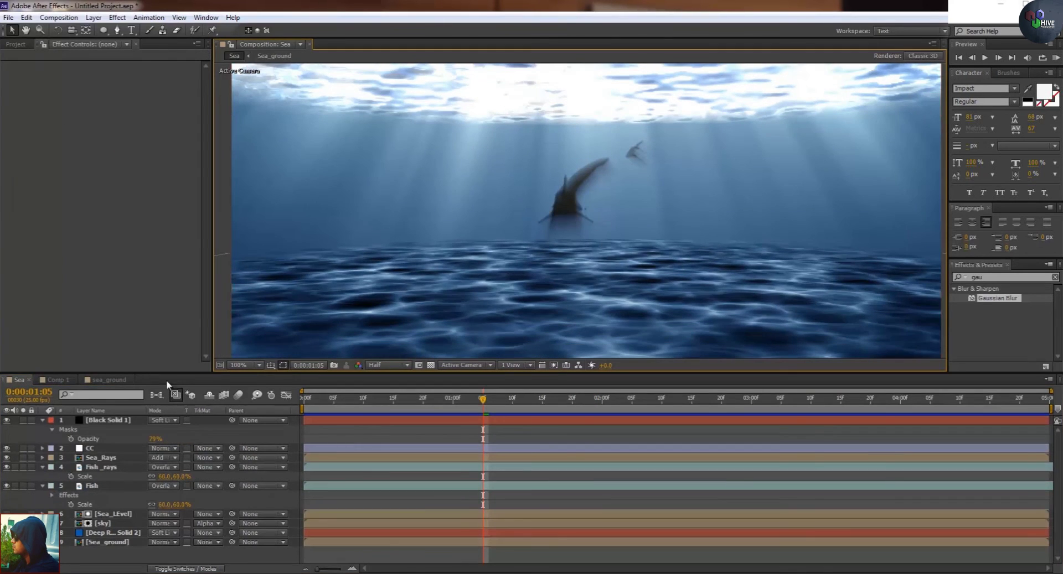
{"action": "left_click", "coordinate": [58, 380]}
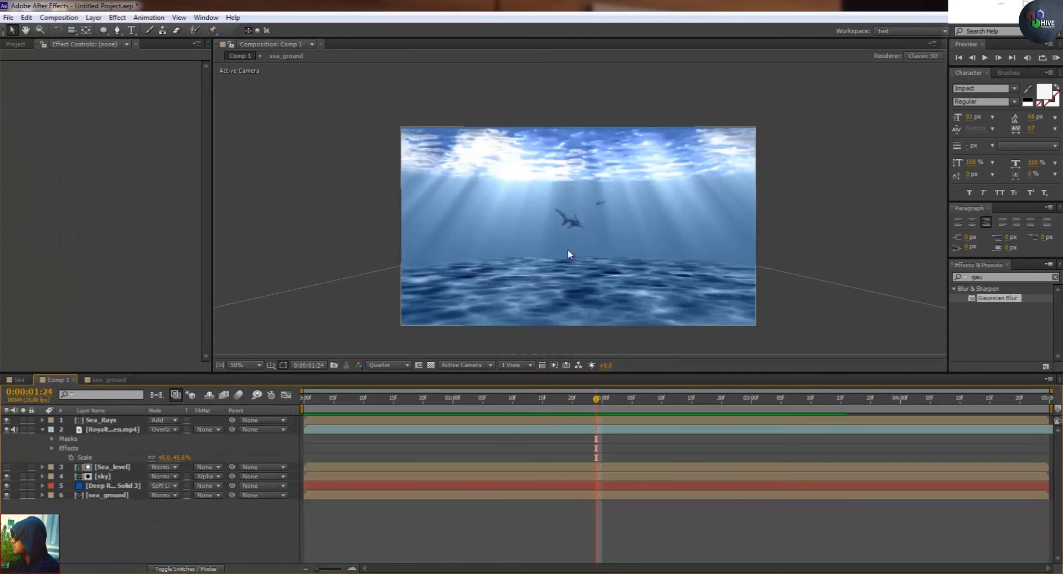
{"action": "left_click", "coordinate": [499, 431]}
{"action": "scroll", "coordinate": [560, 195], "scroll_direction": "up", "scroll_amount": 2}
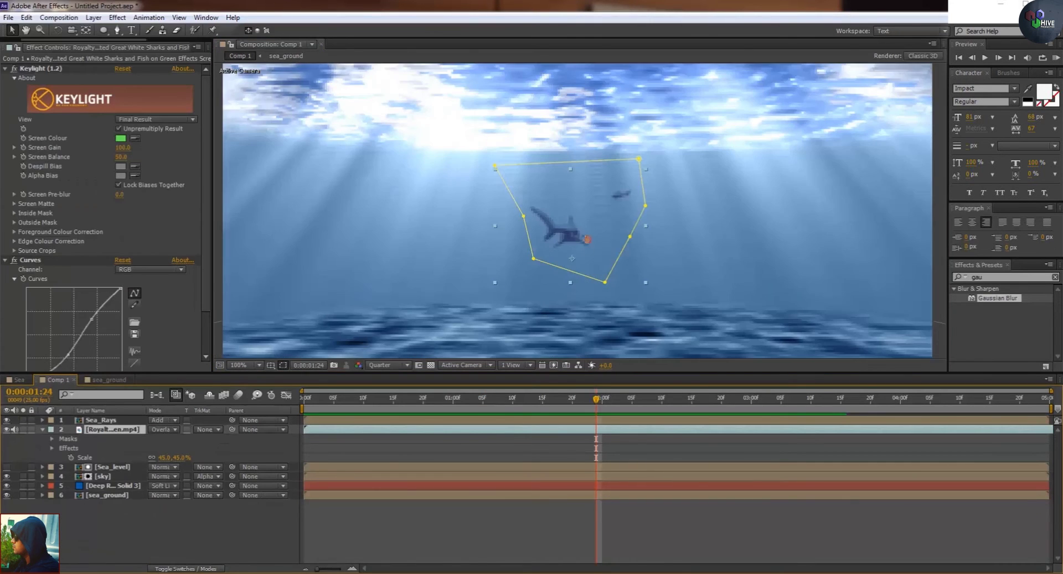
{"action": "left_click", "coordinate": [387, 365]}
{"action": "left_click", "coordinate": [388, 393]}
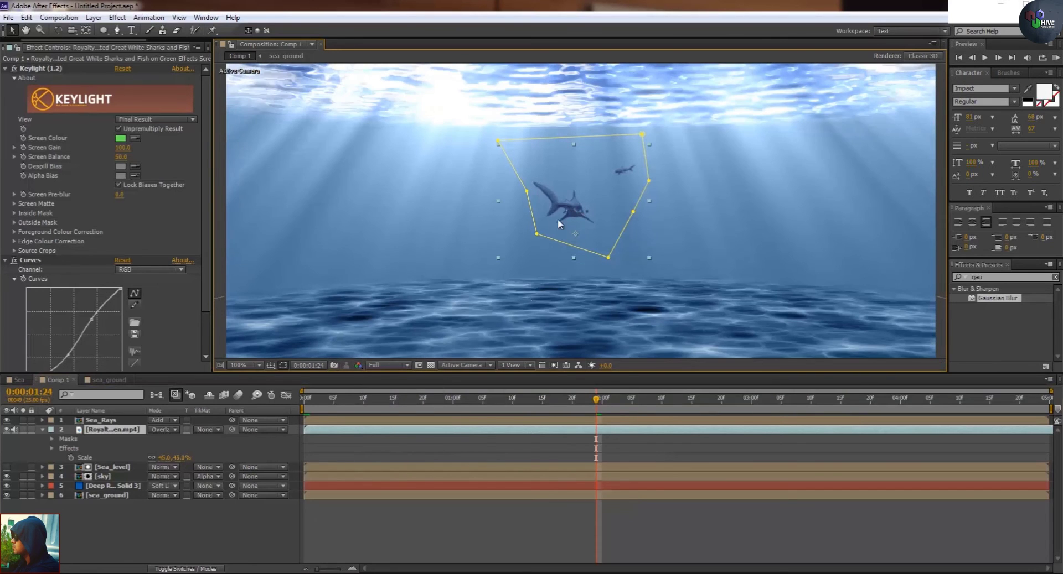
Duplicate the shark clip layer and rename the copy Fish_rays.
{"action": "key", "text": "ctrl+d"}
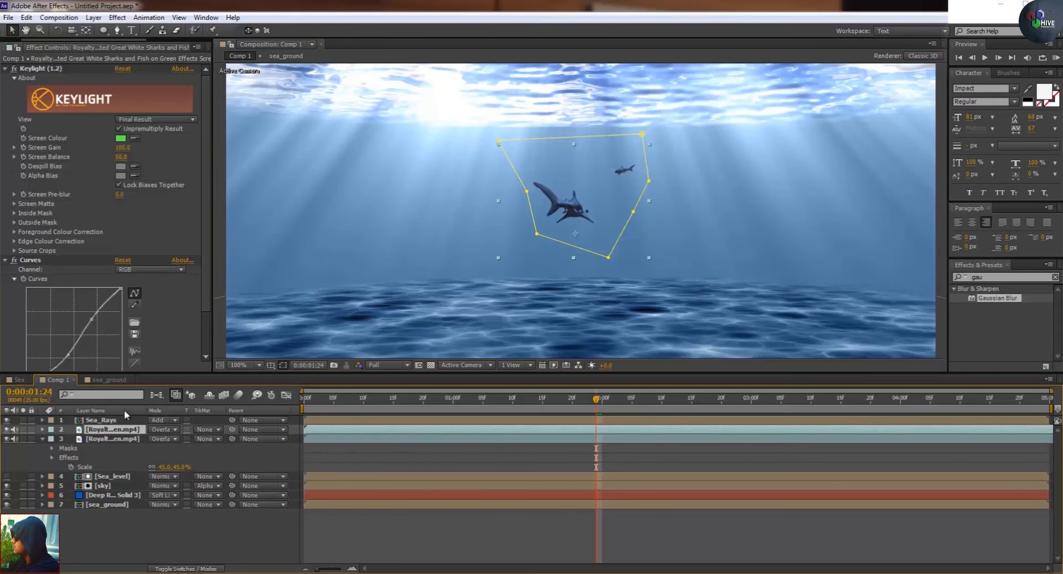
{"action": "key", "text": "Return"}
{"action": "type", "text": "Fish"}
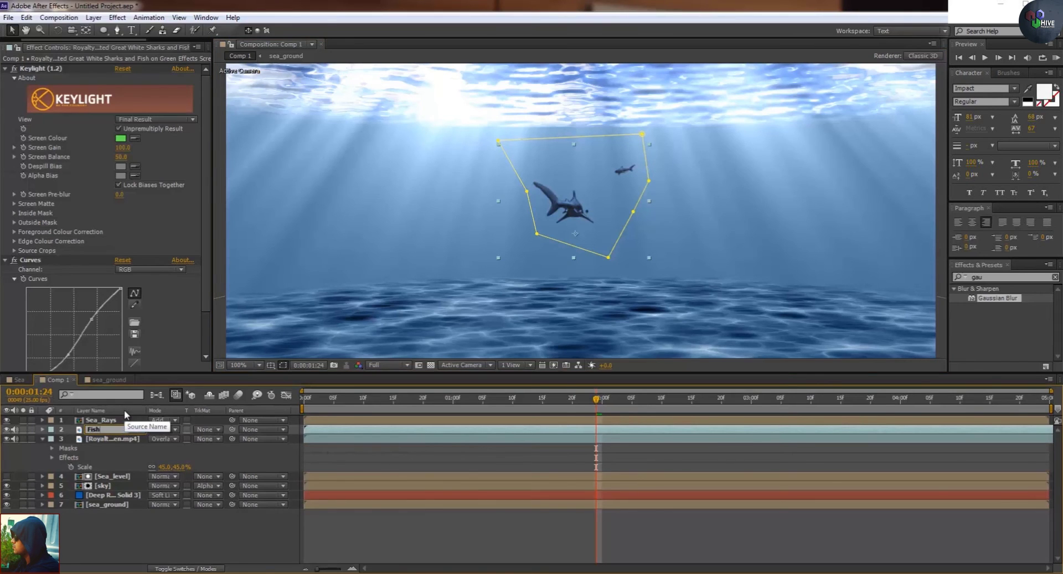
{"action": "type", "text": "_rays"}
{"action": "key", "text": "Return"}
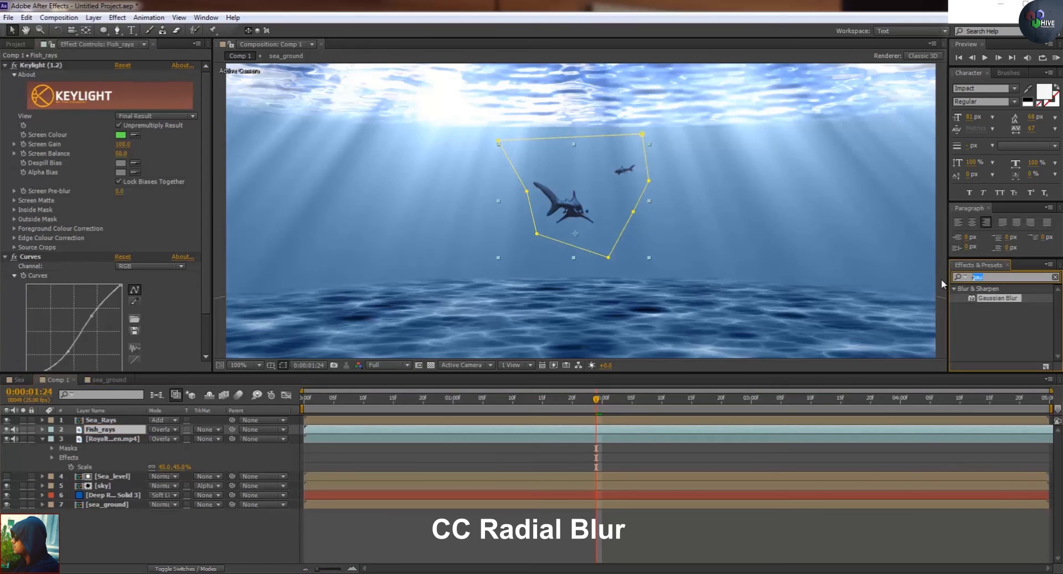
Apply CC Radial Blur to Fish_rays: Fading Zoom, Amount 48, centre at the top of the frame.
{"action": "key", "text": "BackSpace"}
{"action": "key", "text": "BackSpace"}
{"action": "key", "text": "BackSpace"}
{"action": "type", "text": "cc radia"}
{"action": "left_click_drag", "start_coordinate": [998, 298], "coordinate": [425, 432]}
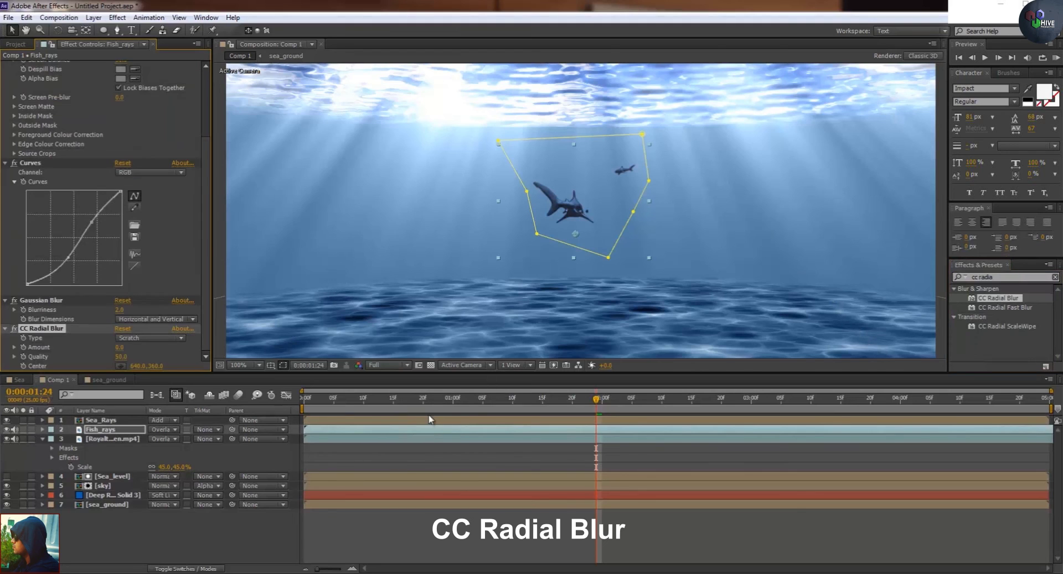
{"action": "left_click", "coordinate": [132, 339]}
{"action": "left_click", "coordinate": [136, 363]}
{"action": "left_click_drag", "start_coordinate": [119, 348], "coordinate": [141, 348]}
{"action": "left_click_drag", "start_coordinate": [582, 208], "coordinate": [579, 142]}
{"action": "left_click_drag", "start_coordinate": [133, 348], "coordinate": [130, 347]}
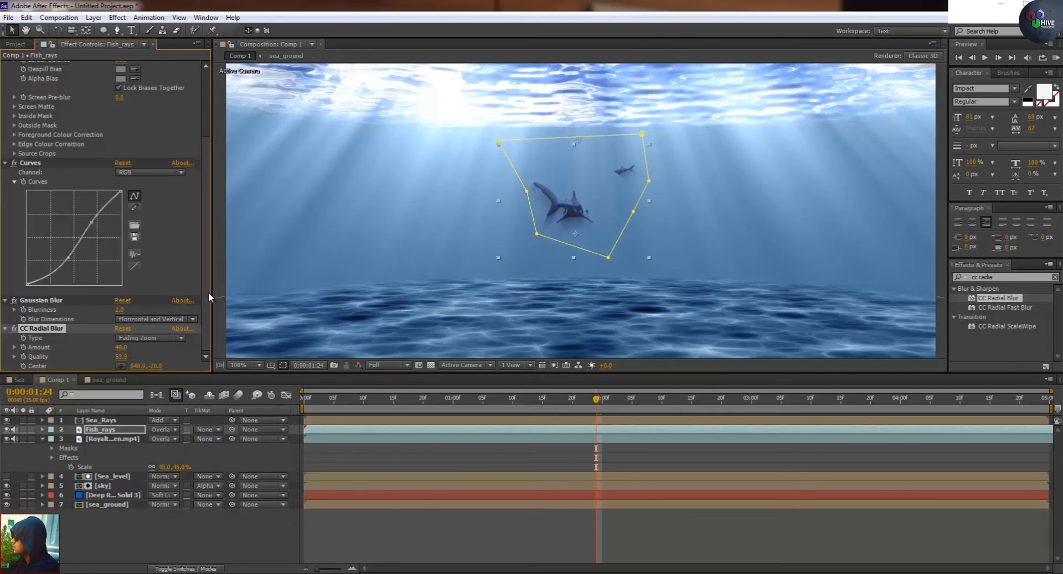
{"action": "left_click", "coordinate": [6, 301]}
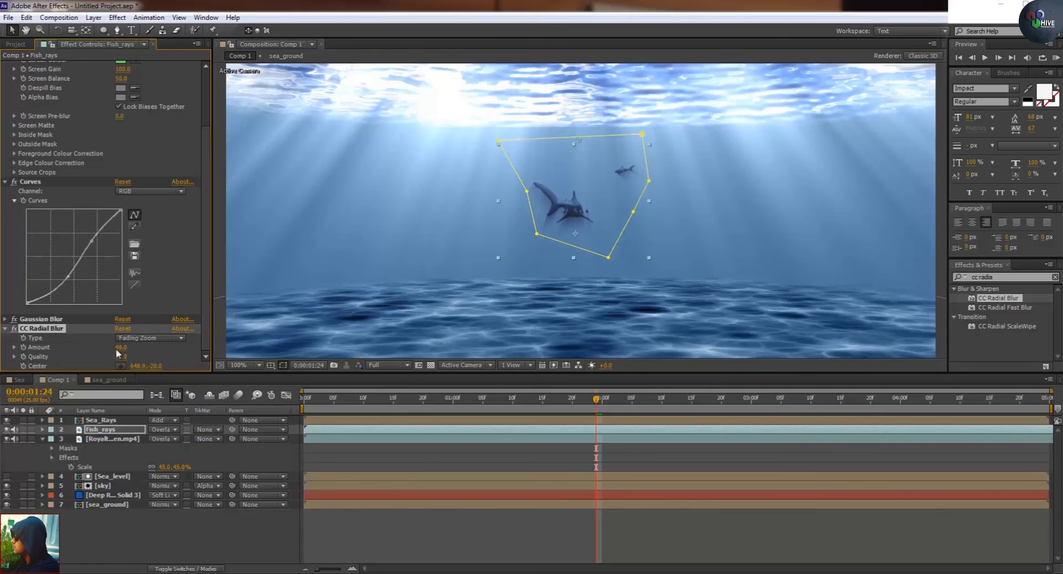
Select Sea_Rays, set preview resolution to Third, and play back to the two-second mark.
{"action": "left_click", "coordinate": [484, 292]}
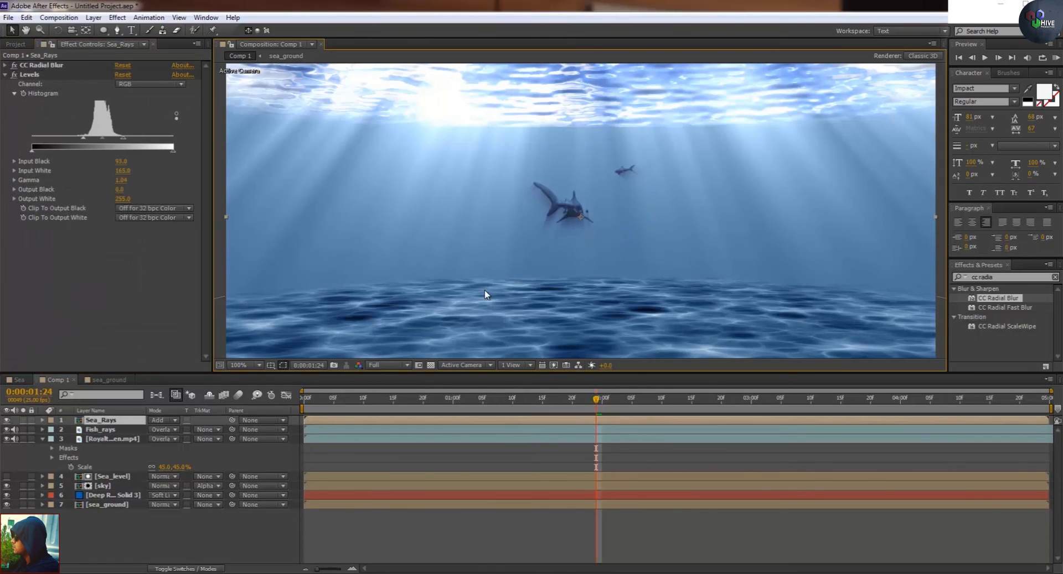
{"action": "scroll", "coordinate": [599, 248], "scroll_direction": "up", "scroll_amount": 2}
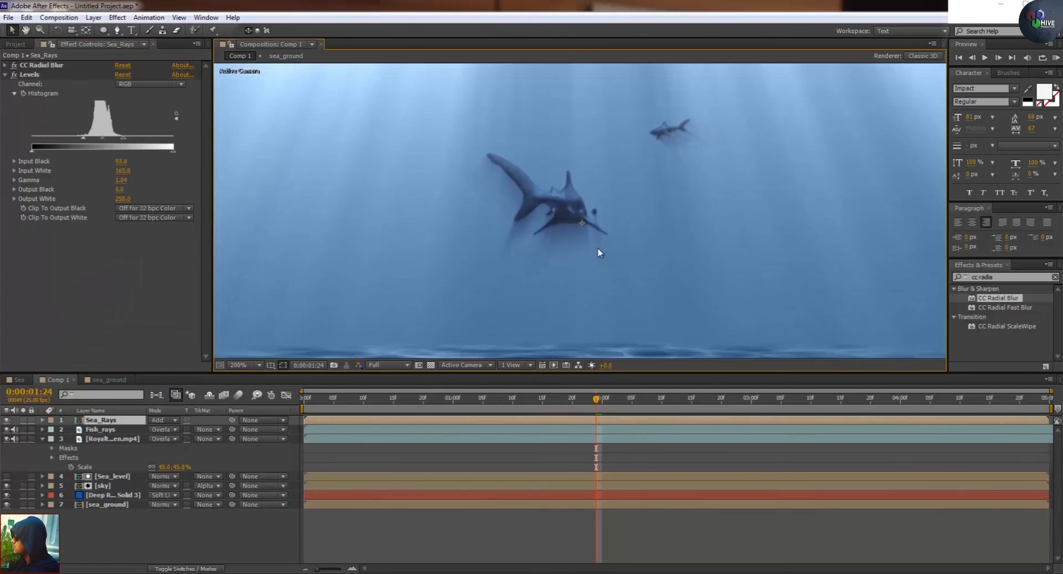
{"action": "scroll", "coordinate": [509, 272], "scroll_direction": "down", "scroll_amount": 2}
{"action": "left_click", "coordinate": [382, 367]}
{"action": "left_click", "coordinate": [396, 418]}
{"action": "key", "text": "space"}
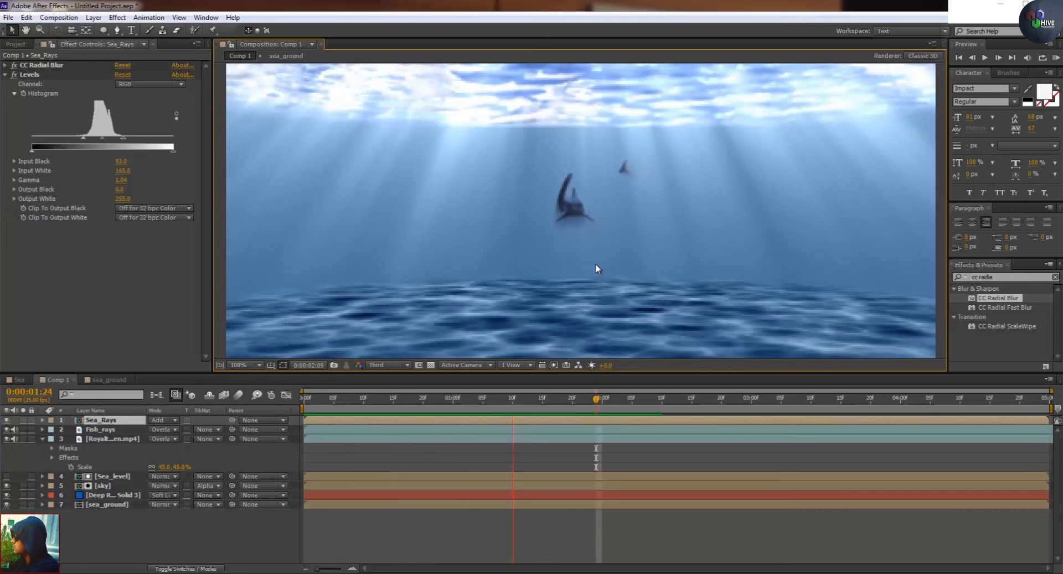
{"action": "key", "text": "space"}
{"action": "key", "text": "comma"}
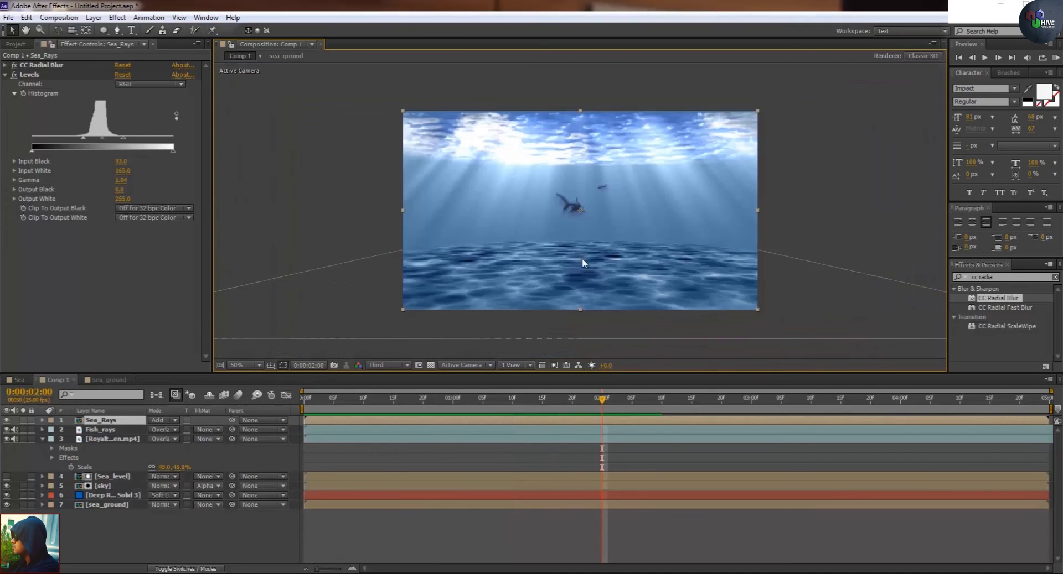
{"action": "key", "text": "."}
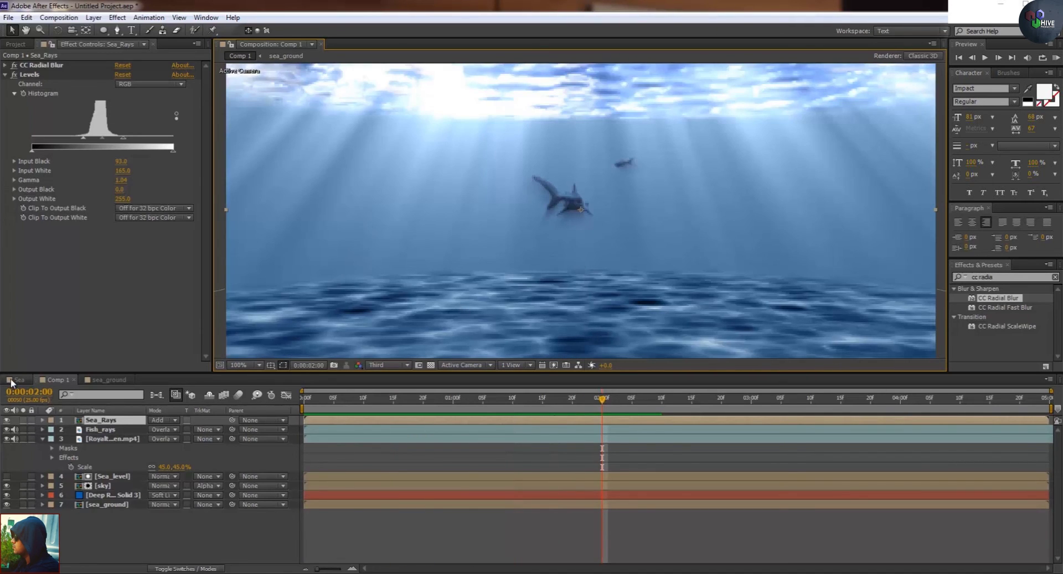
Create a new adjustment layer above Sea_Rays and name it Color_correction.
{"action": "left_click", "coordinate": [43, 438]}
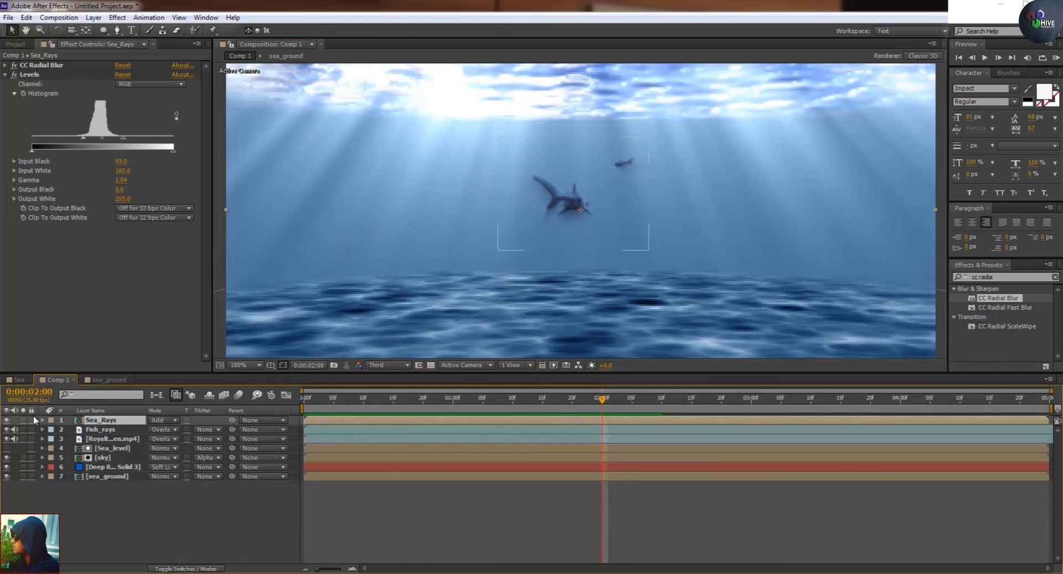
{"action": "right_click", "coordinate": [410, 537]}
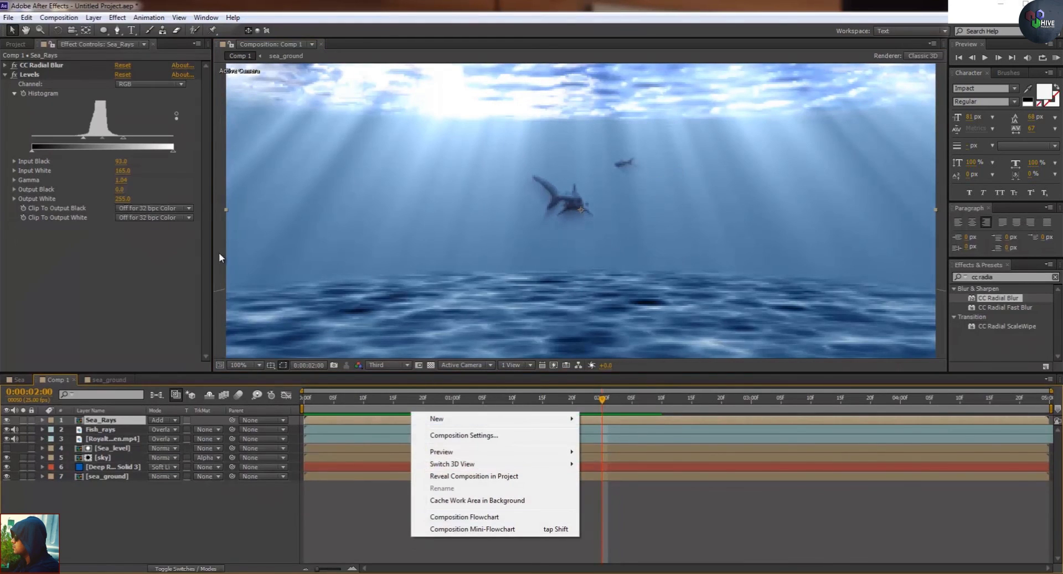
{"action": "key", "text": "Escape"}
{"action": "key", "text": "comma"}
{"action": "right_click", "coordinate": [473, 526]}
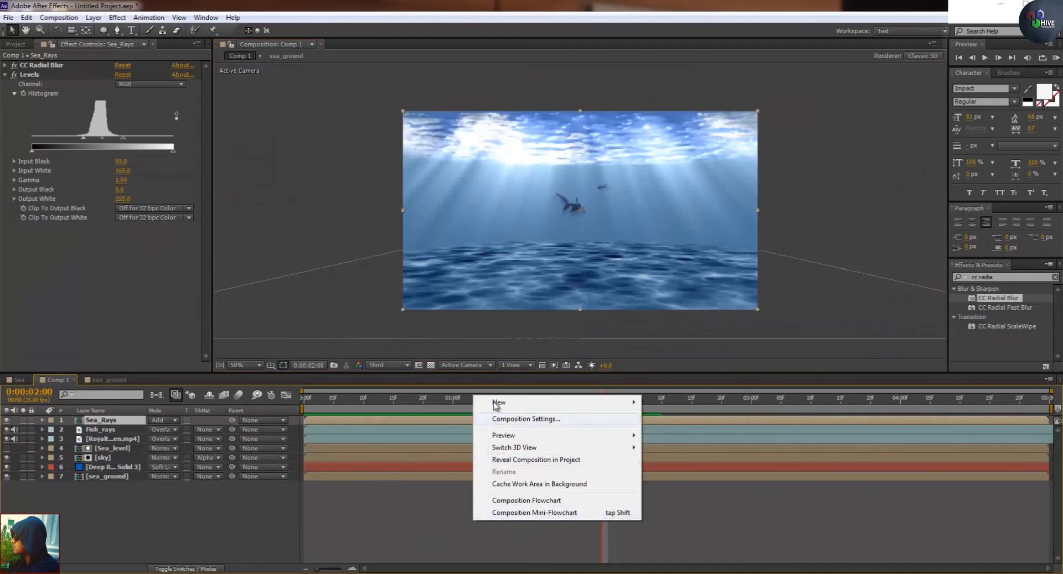
{"action": "mouse_move", "coordinate": [496, 403]}
{"action": "left_click", "coordinate": [717, 489]}
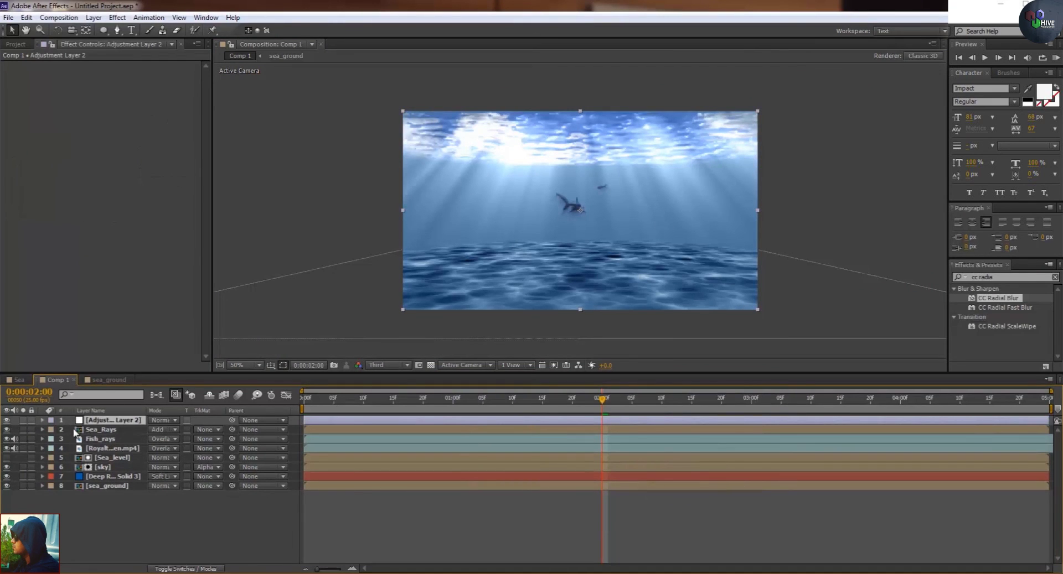
{"action": "key", "text": "Return"}
{"action": "type", "text": "Color_correction"}
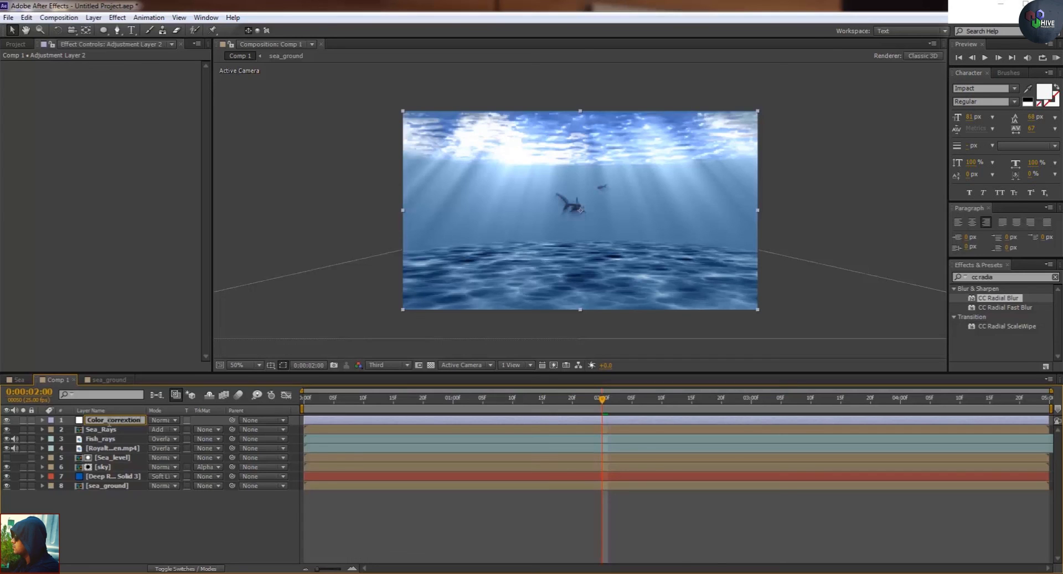
{"action": "key", "text": "Return"}
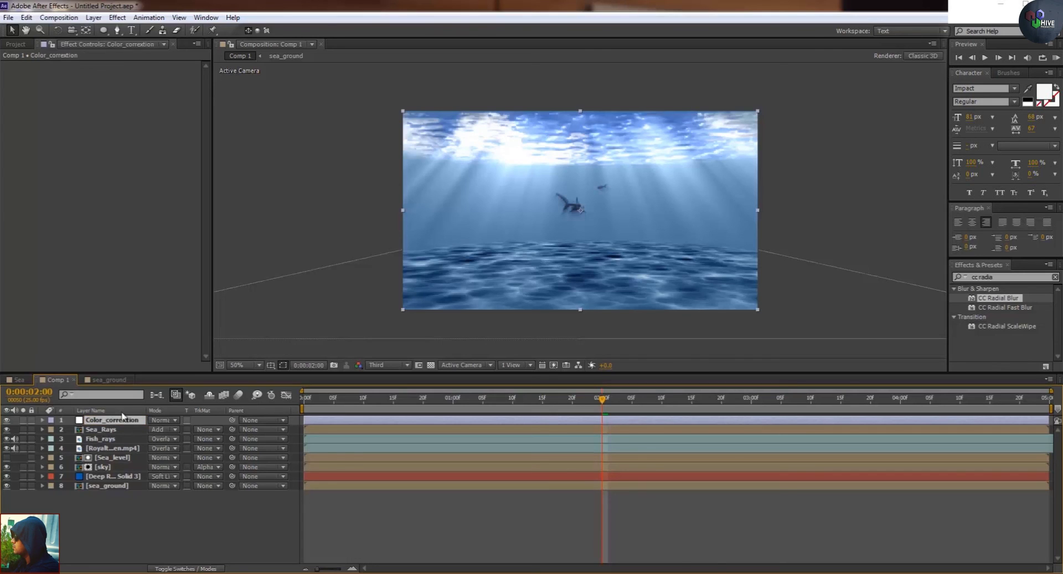
{"action": "key", "text": "Return"}
Finish the Color_correction name and add a Curves effect bent into an S shape.
{"action": "type", "text": "c"}
{"action": "key", "text": "Return"}
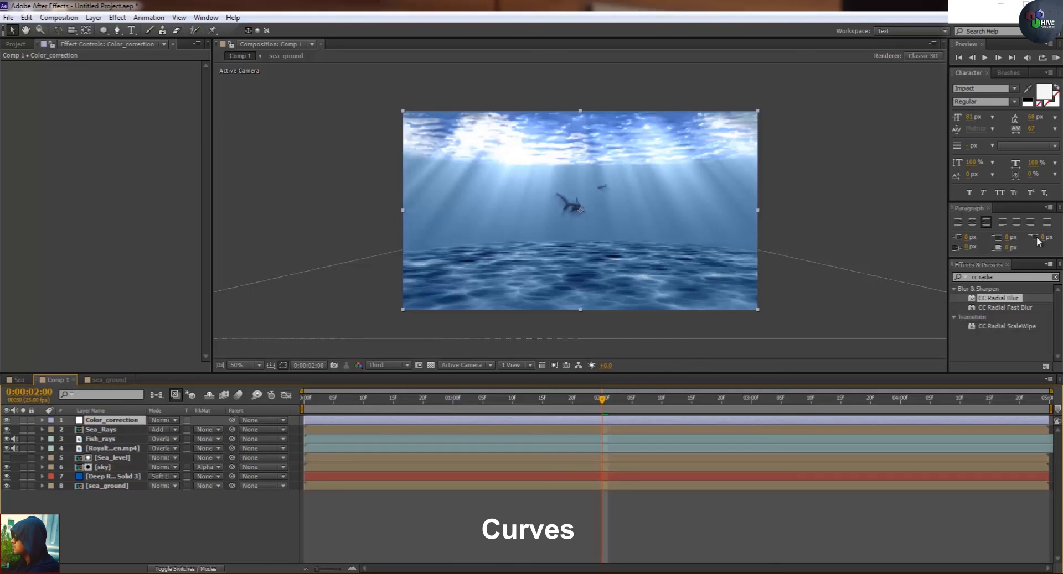
{"action": "key", "text": "ctrl+5"}
{"action": "type", "text": "curve"}
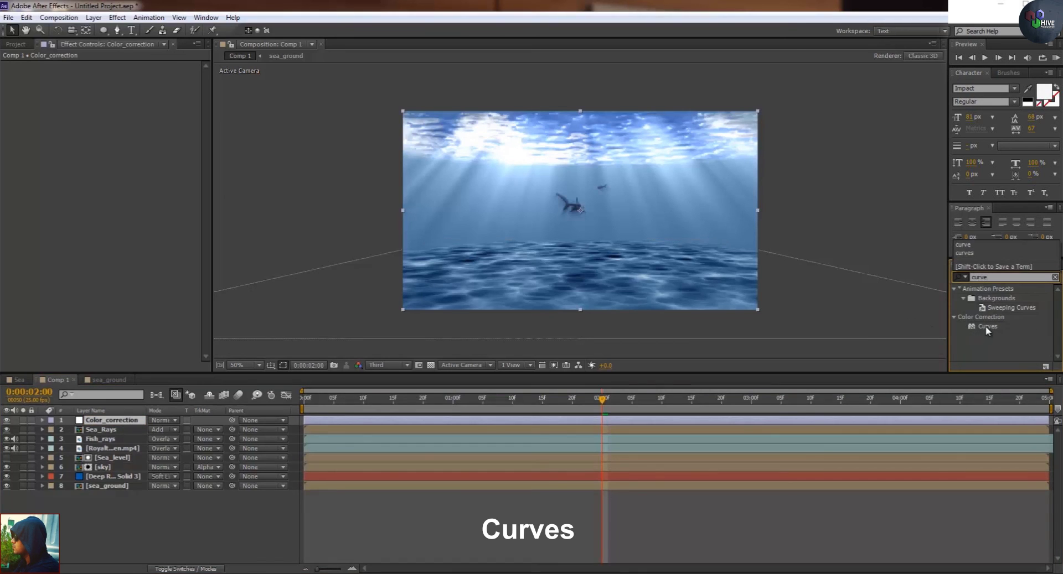
{"action": "left_click_drag", "start_coordinate": [985, 327], "coordinate": [585, 421]}
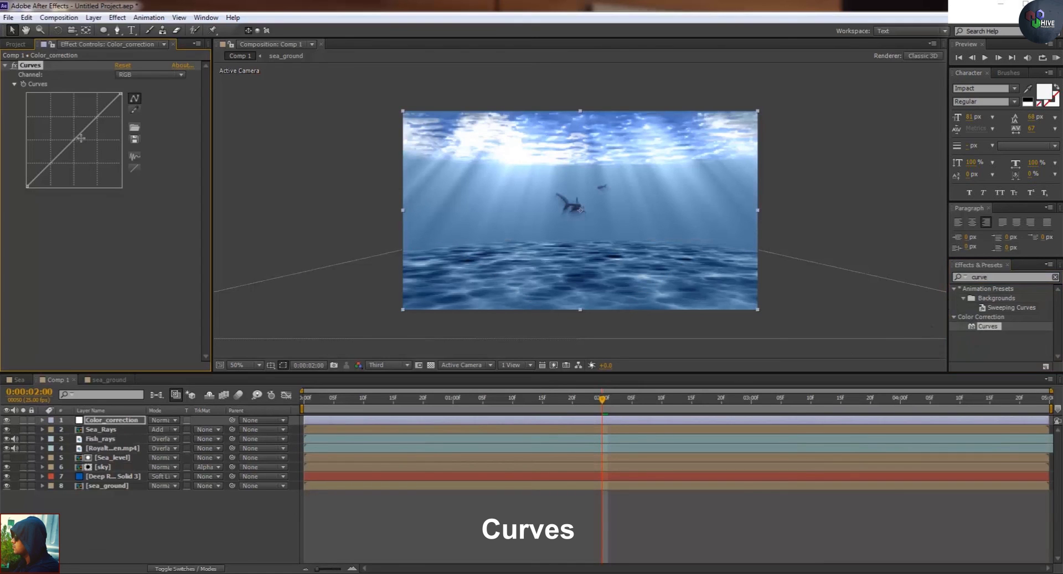
{"action": "left_click_drag", "start_coordinate": [91, 128], "coordinate": [90, 123]}
{"action": "left_click_drag", "start_coordinate": [51, 162], "coordinate": [53, 173]}
Add a Tint effect to Color_correction with Amount to Tint at 15%.
{"action": "left_click", "coordinate": [991, 276]}
{"action": "type", "text": "tint"}
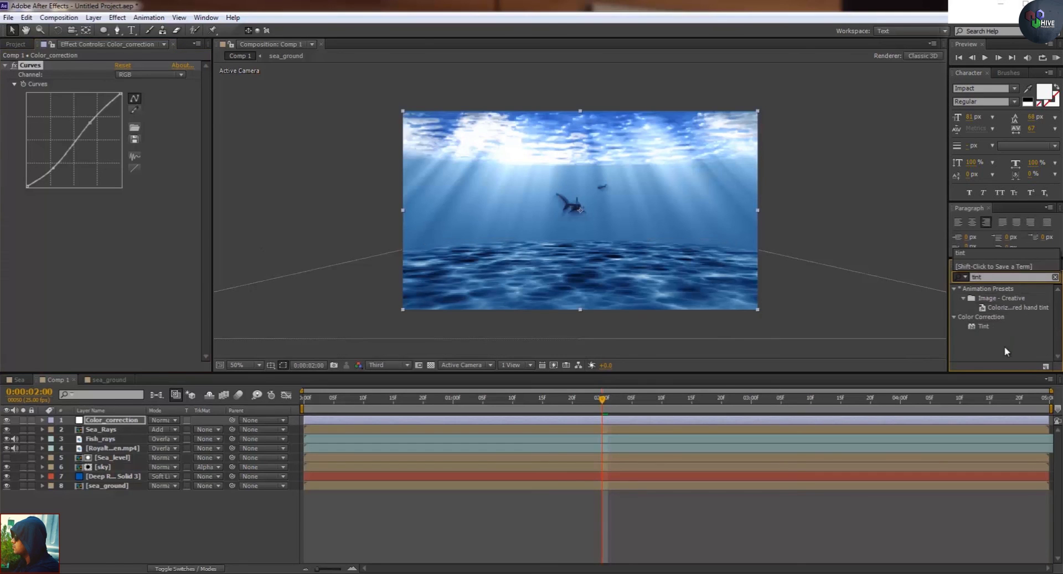
{"action": "left_click_drag", "start_coordinate": [983, 326], "coordinate": [691, 422]}
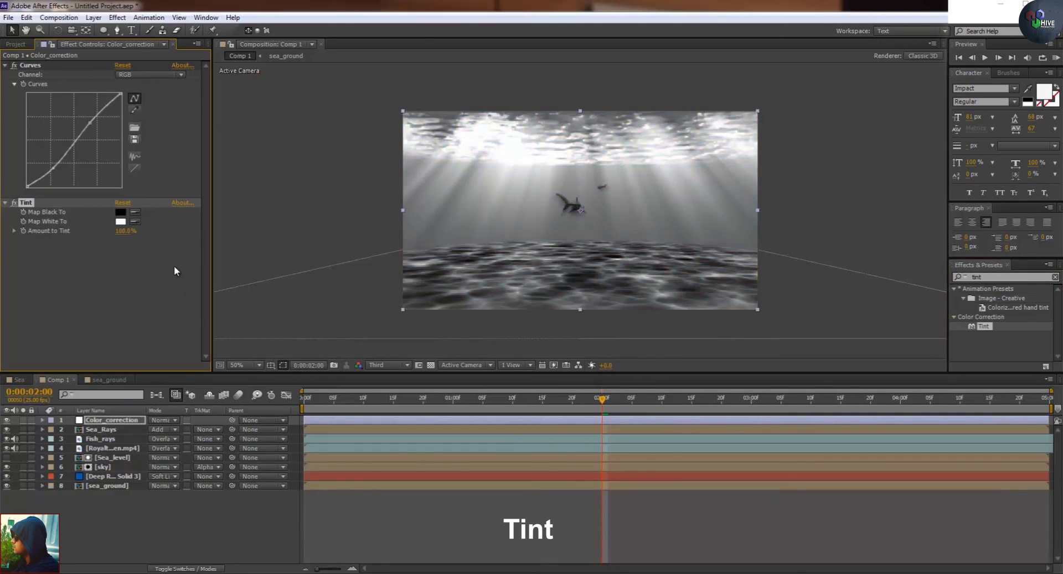
{"action": "left_click", "coordinate": [125, 232]}
{"action": "key", "text": "Return"}
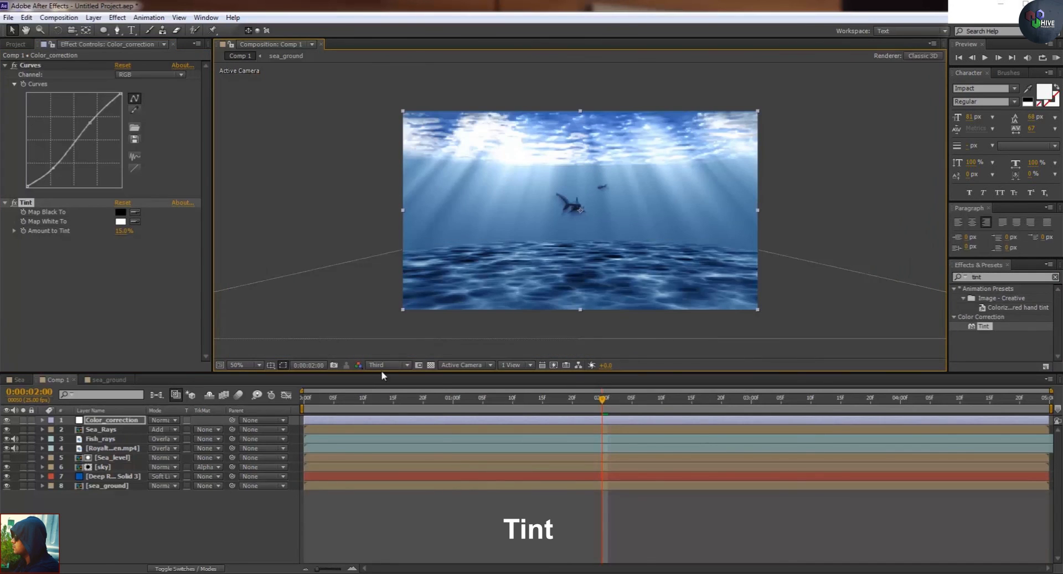
Restore Full preview resolution and move the current time to 0:00:01:11.
{"action": "left_click", "coordinate": [388, 366]}
{"action": "left_click", "coordinate": [381, 388]}
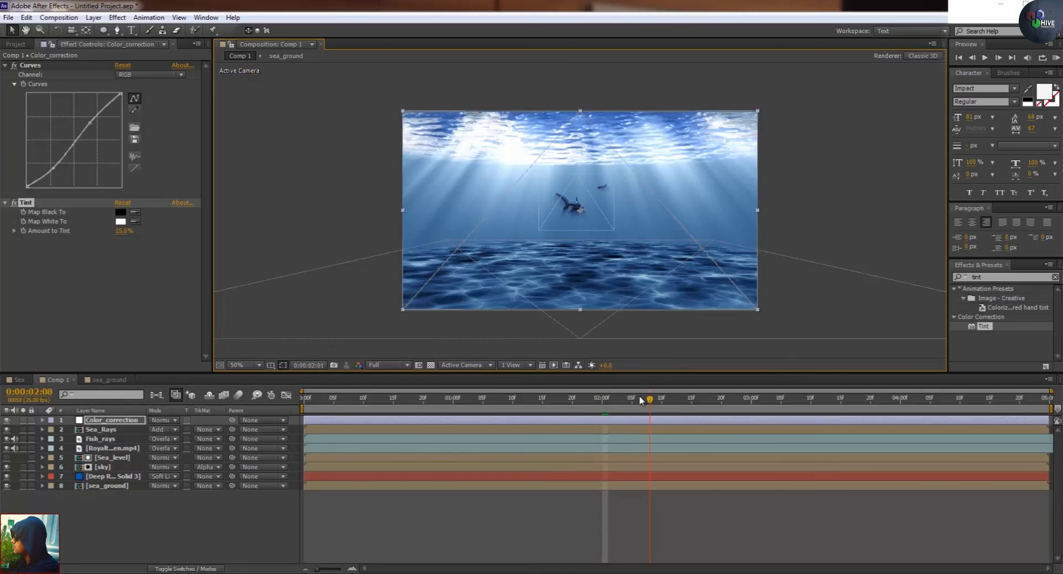
{"action": "left_click_drag", "start_coordinate": [612, 398], "coordinate": [520, 402]}
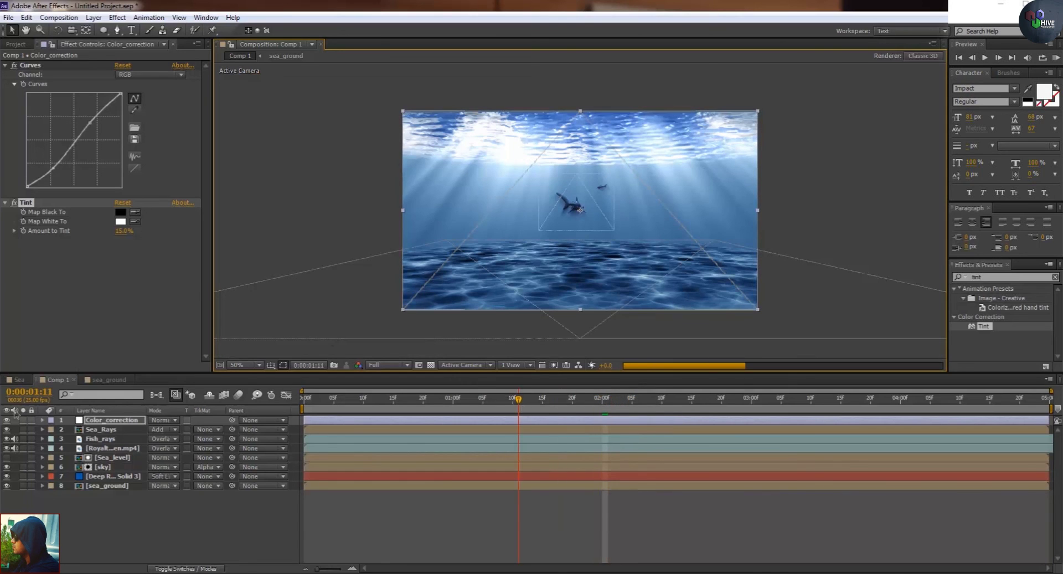
{"action": "right_click", "coordinate": [411, 394]}
{"action": "mouse_move", "coordinate": [438, 405]}
{"action": "left_click", "coordinate": [609, 491]}
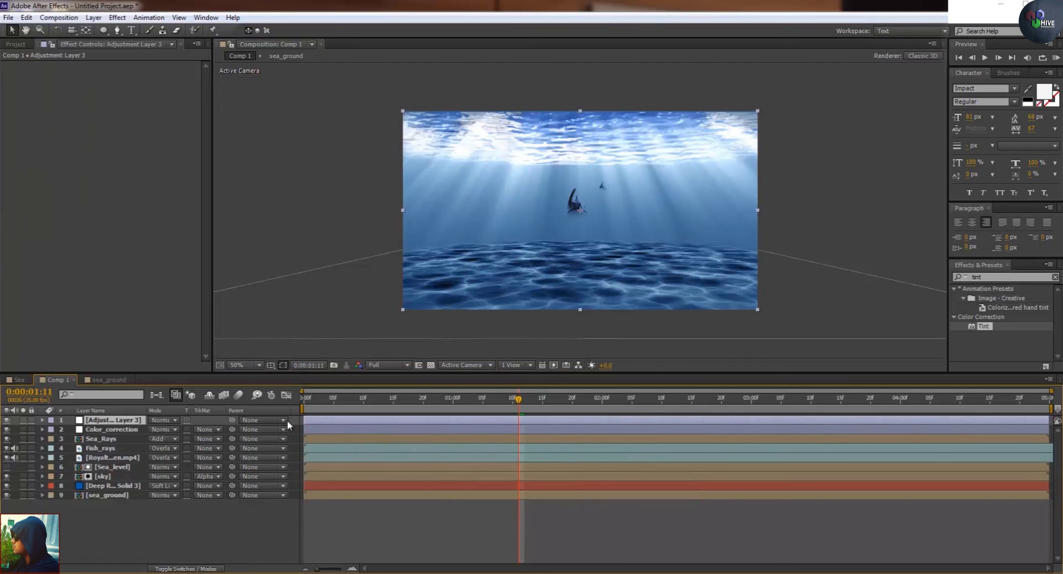
{"action": "key", "text": "ctrl+z"}
Create a new black solid layer.
{"action": "right_click", "coordinate": [394, 492]}
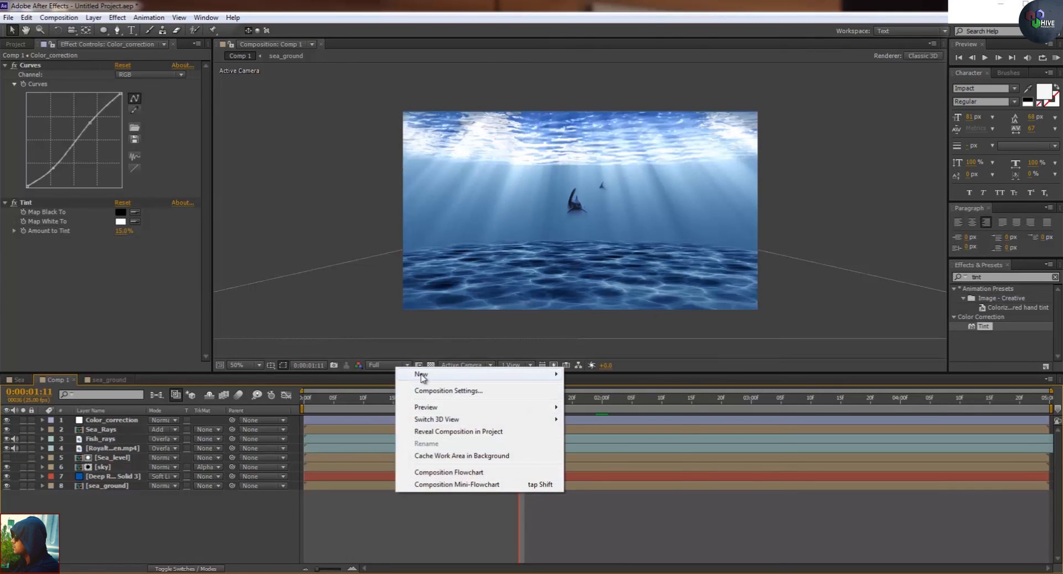
{"action": "mouse_move", "coordinate": [422, 374]}
{"action": "left_click", "coordinate": [645, 403]}
{"action": "left_click", "coordinate": [530, 359]}
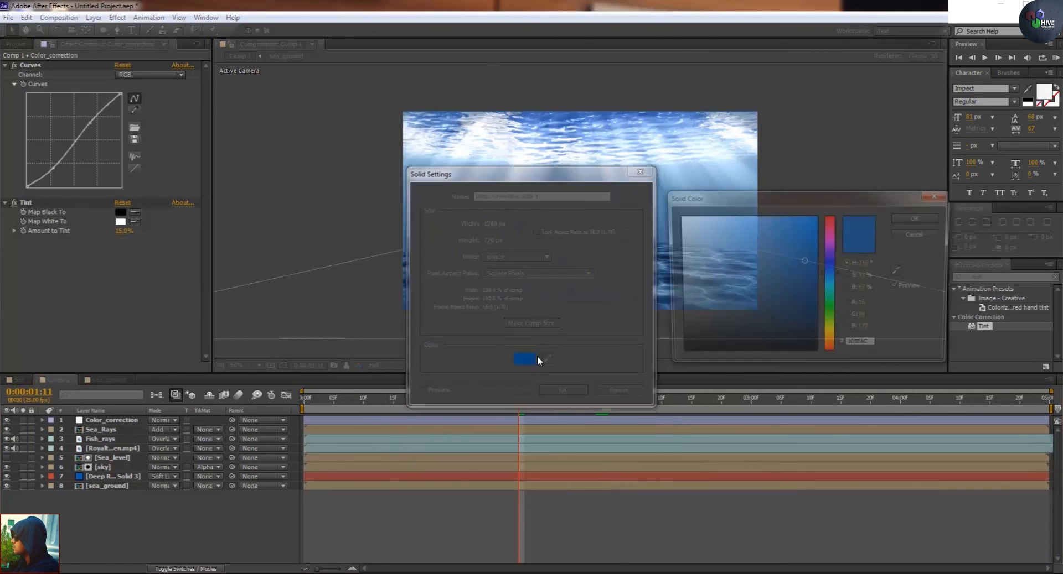
{"action": "key", "text": "Return"}
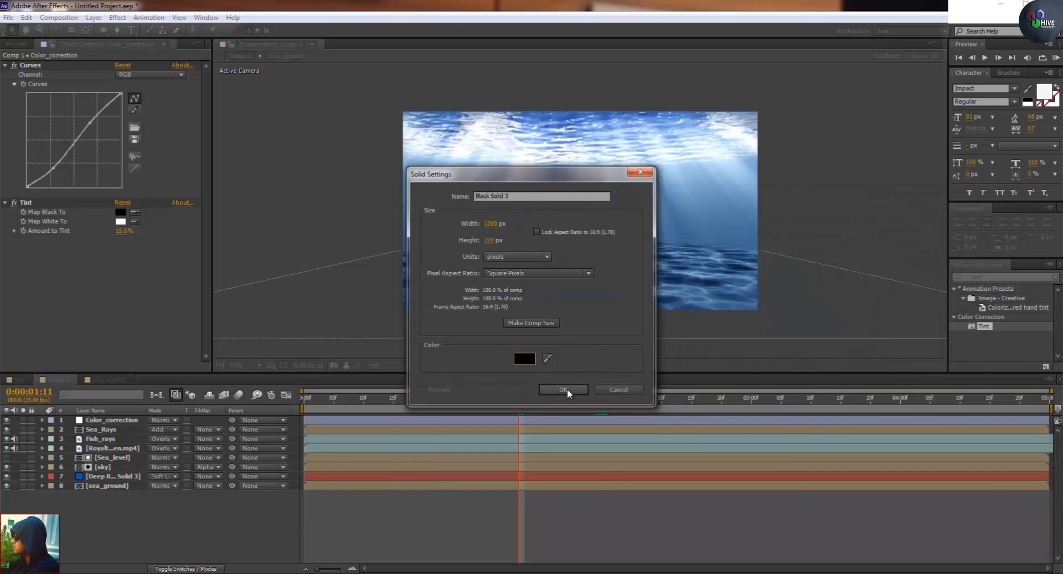
{"action": "left_click", "coordinate": [553, 386]}
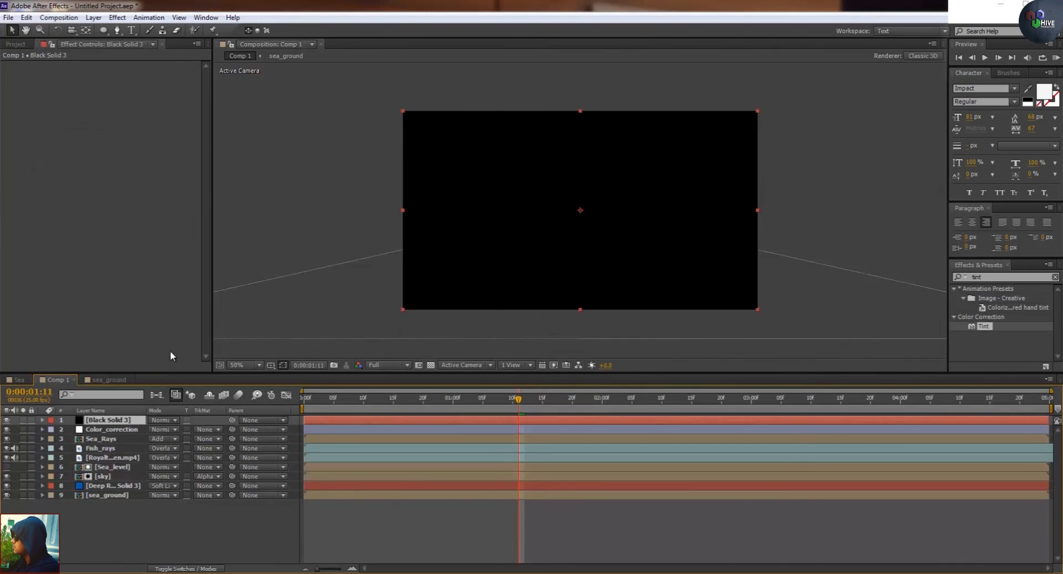
Draw a large elliptical mask on the black solid and set it to Subtract.
{"action": "left_click", "coordinate": [103, 30]}
{"action": "left_click_drag", "start_coordinate": [419, 113], "coordinate": [550, 193]}
{"action": "left_click_drag", "start_coordinate": [661, 272], "coordinate": [724, 296]}
{"action": "left_click", "coordinate": [161, 440]}
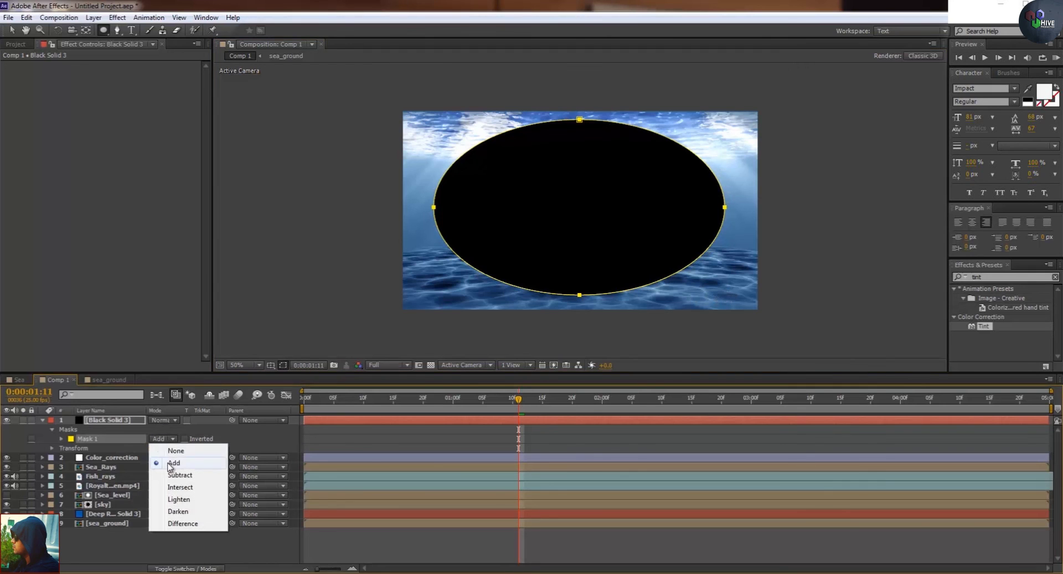
{"action": "left_click", "coordinate": [176, 476]}
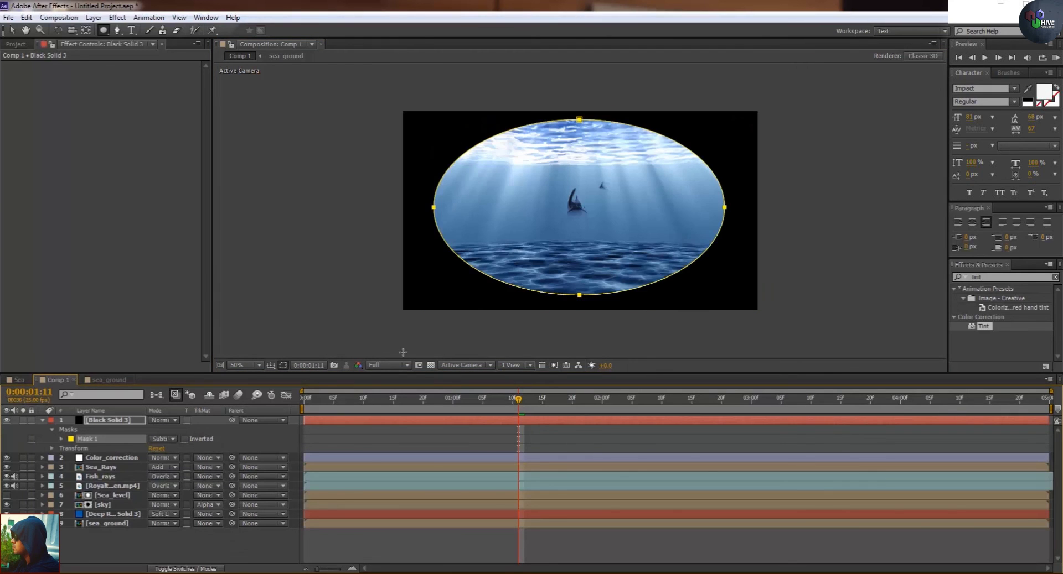
Blend the black solid with Soft Light and feather the mask to 264 px.
{"action": "left_click", "coordinate": [160, 420]}
{"action": "left_click", "coordinate": [197, 304]}
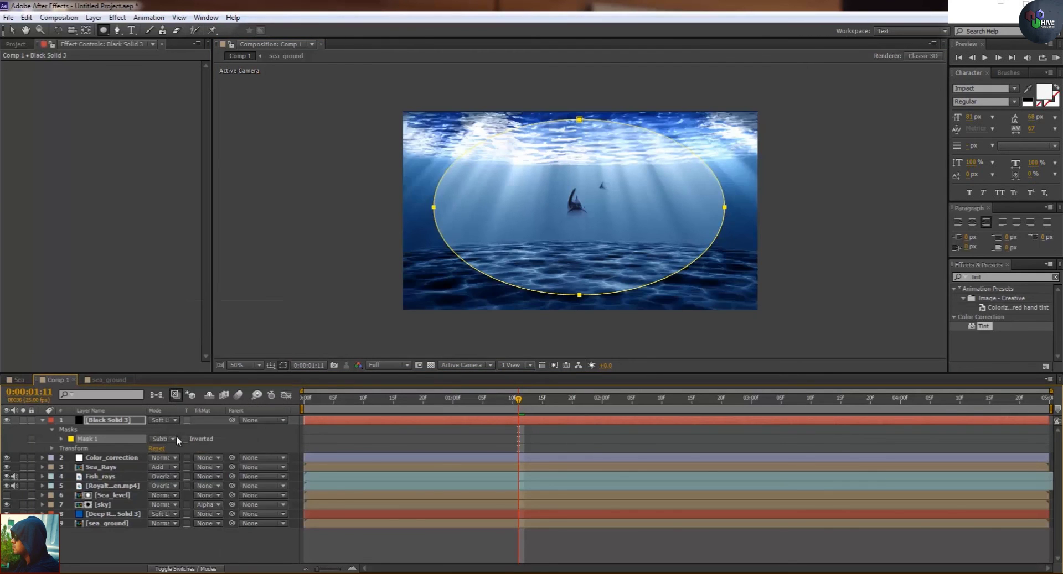
{"action": "key", "text": "f"}
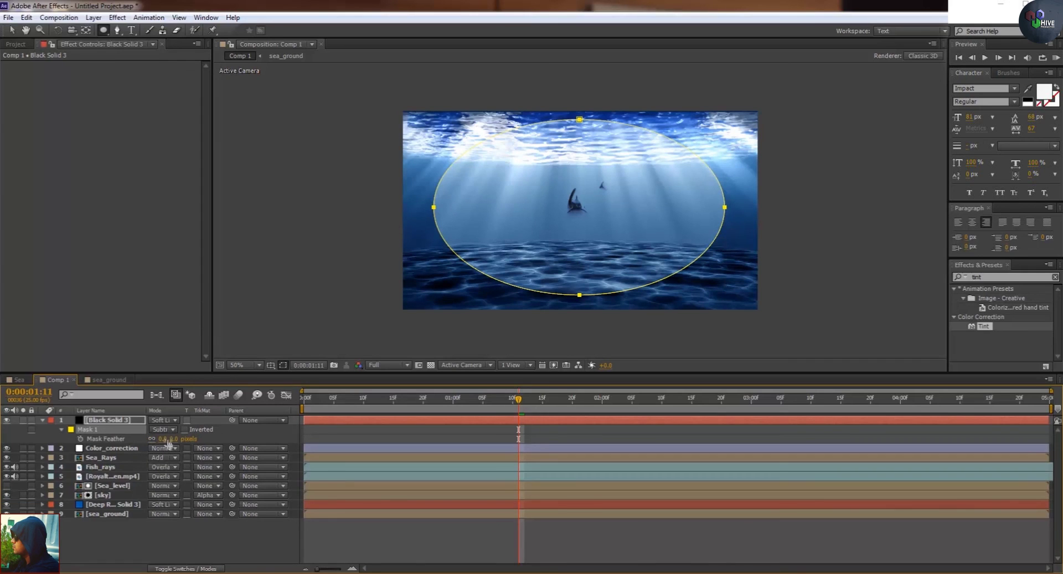
{"action": "left_click_drag", "start_coordinate": [209, 439], "coordinate": [242, 439]}
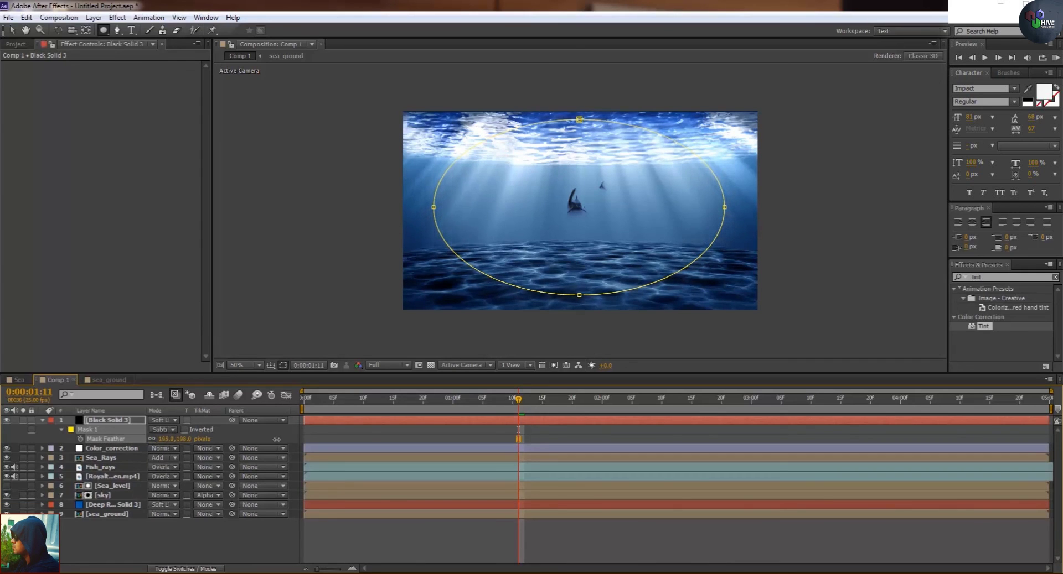
{"action": "left_click", "coordinate": [12, 30]}
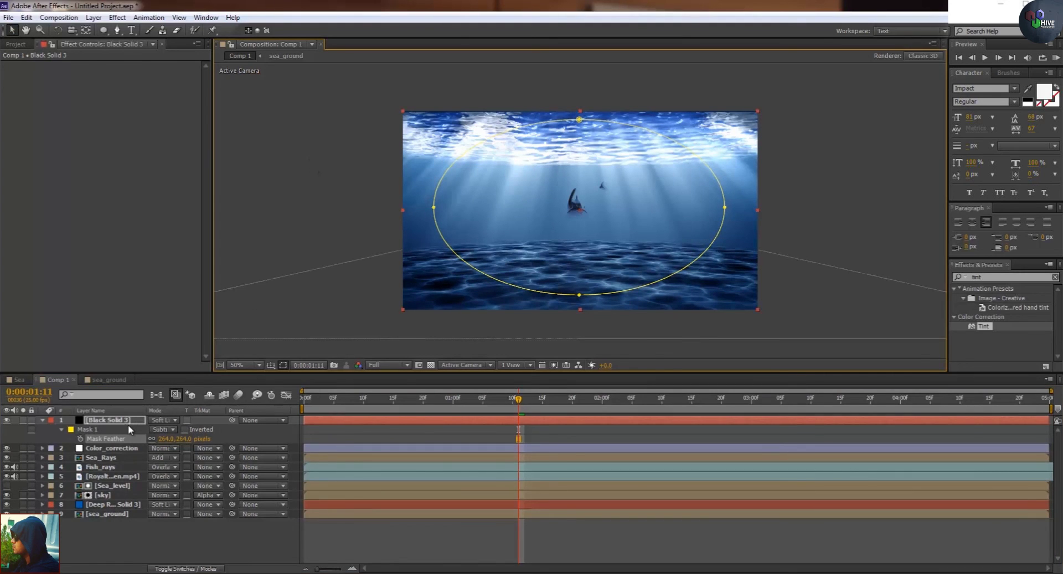
Set the black solid's opacity to 65%.
{"action": "key", "text": "t"}
{"action": "left_click", "coordinate": [158, 430]}
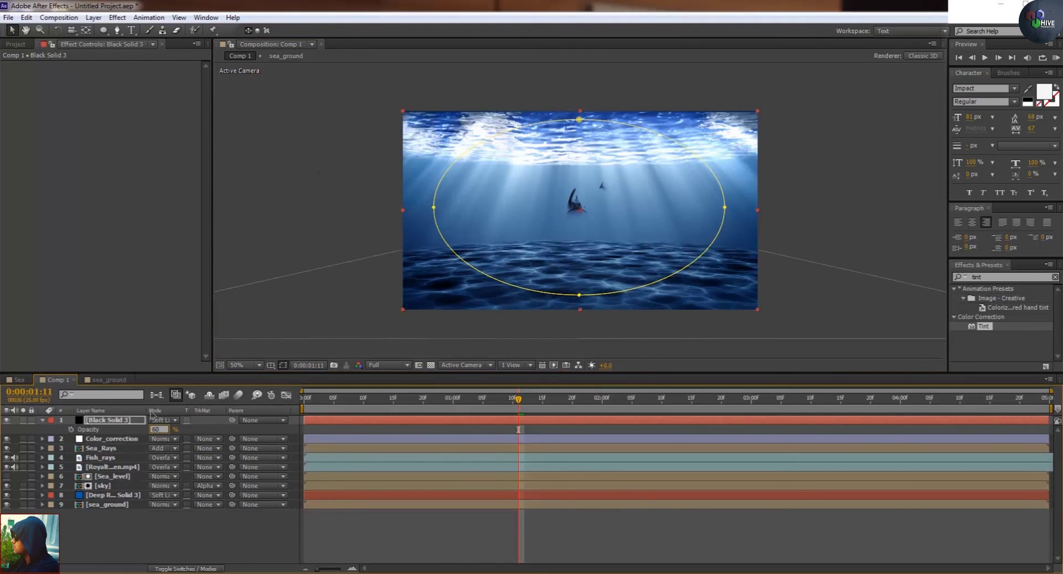
{"action": "key", "text": "Return"}
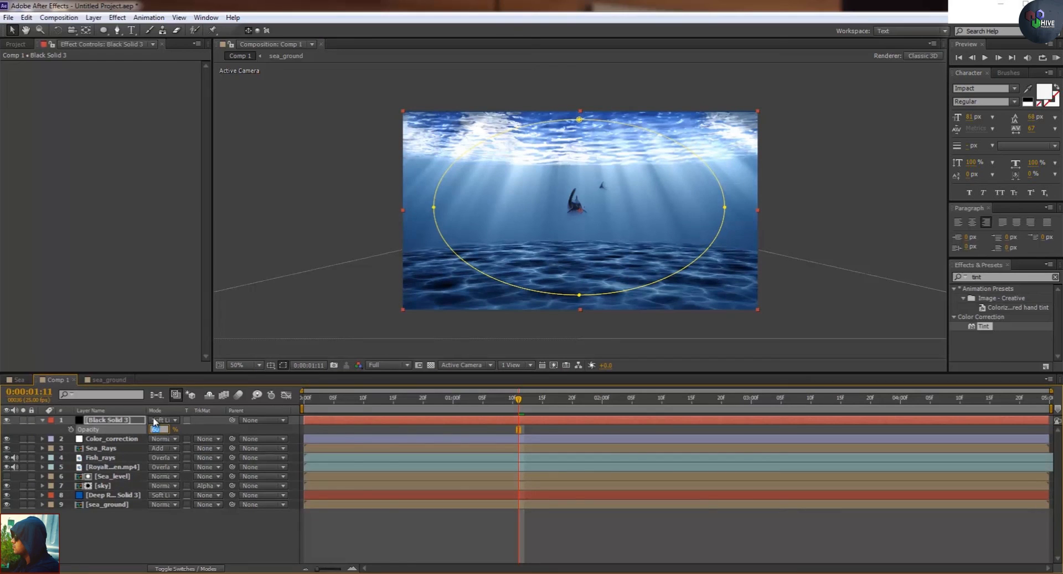
{"action": "key", "text": "Return"}
{"action": "left_click", "coordinate": [827, 204]}
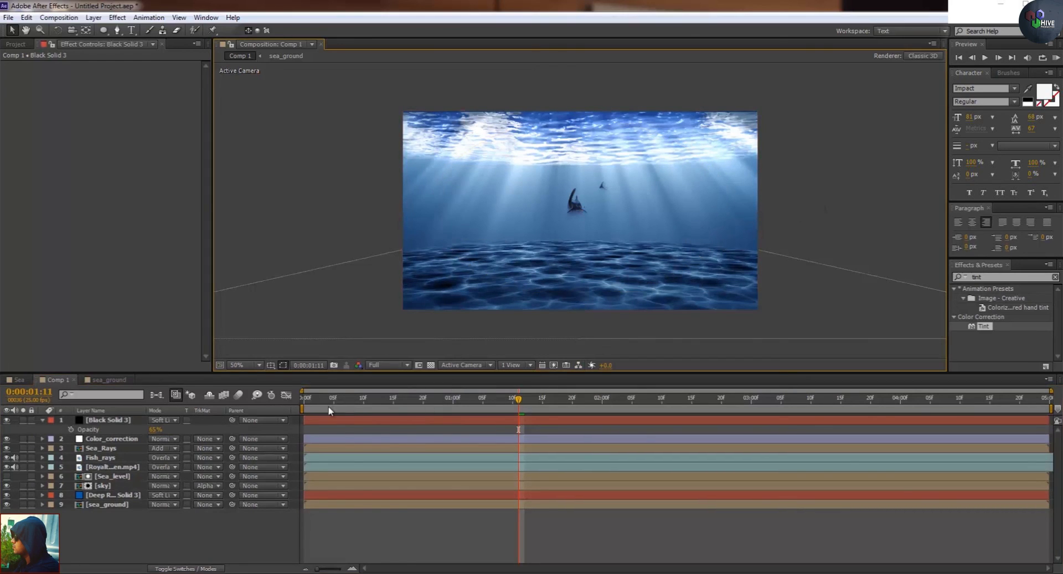
Play a RAM preview from near the start and drop preview resolution to Quarter.
{"action": "left_click_drag", "start_coordinate": [466, 401], "coordinate": [333, 403]}
{"action": "key", "text": "KP_0"}
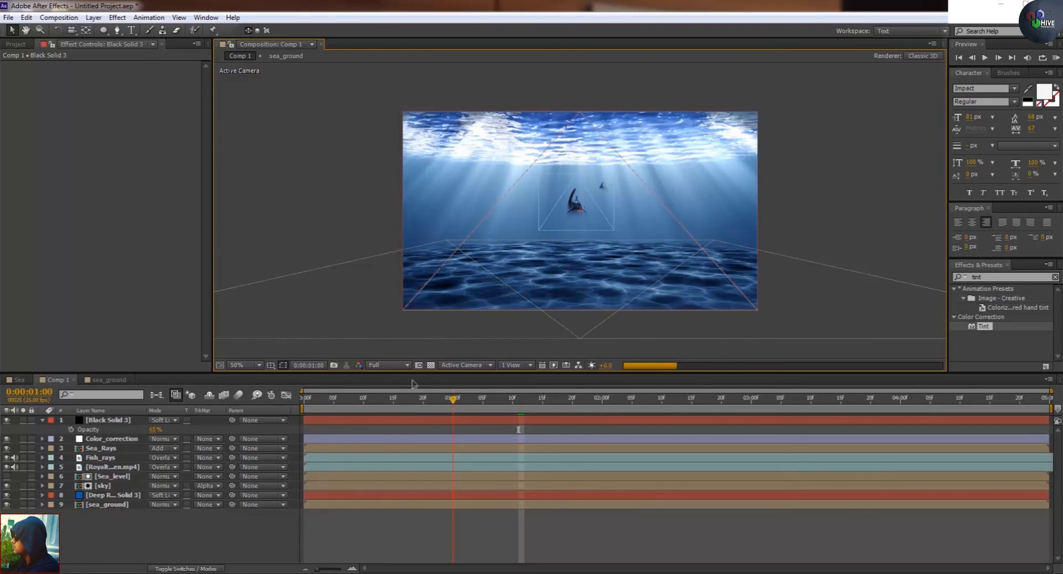
{"action": "left_click", "coordinate": [381, 366]}
{"action": "left_click", "coordinate": [392, 431]}
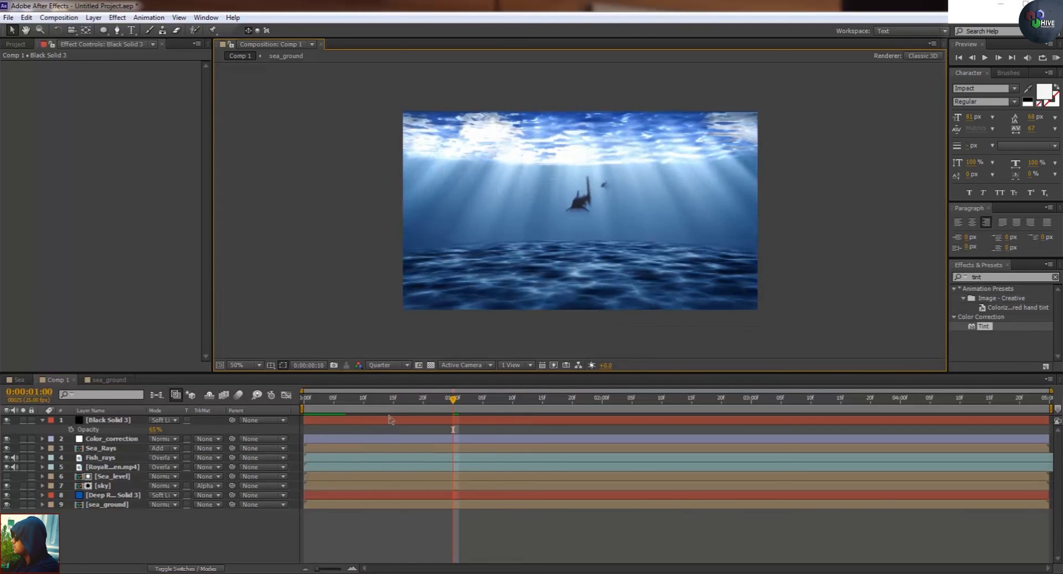